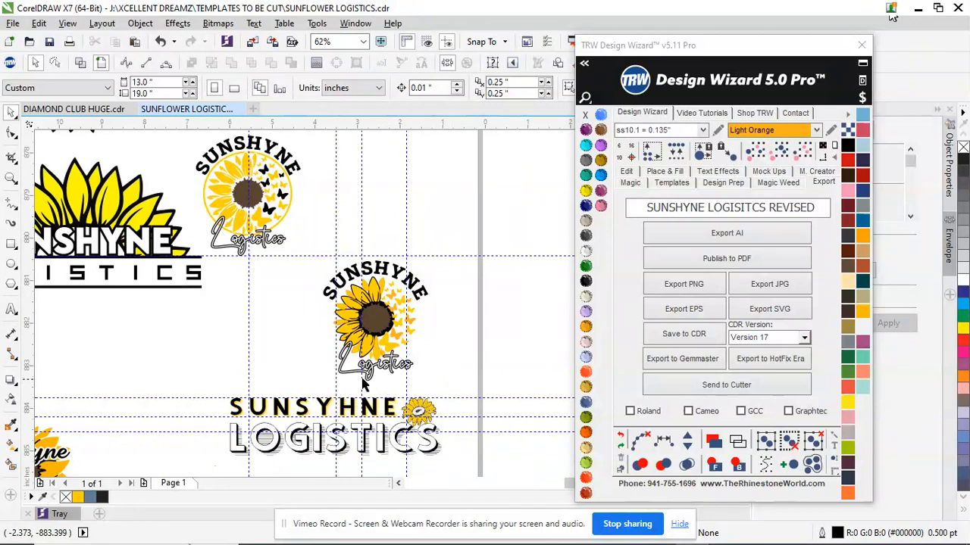
# - Move the sunflower logo with script Sunshyne Logistics lettering up to just below the half-sunflower logo
pyautogui.scroll(-2, 388, 387)
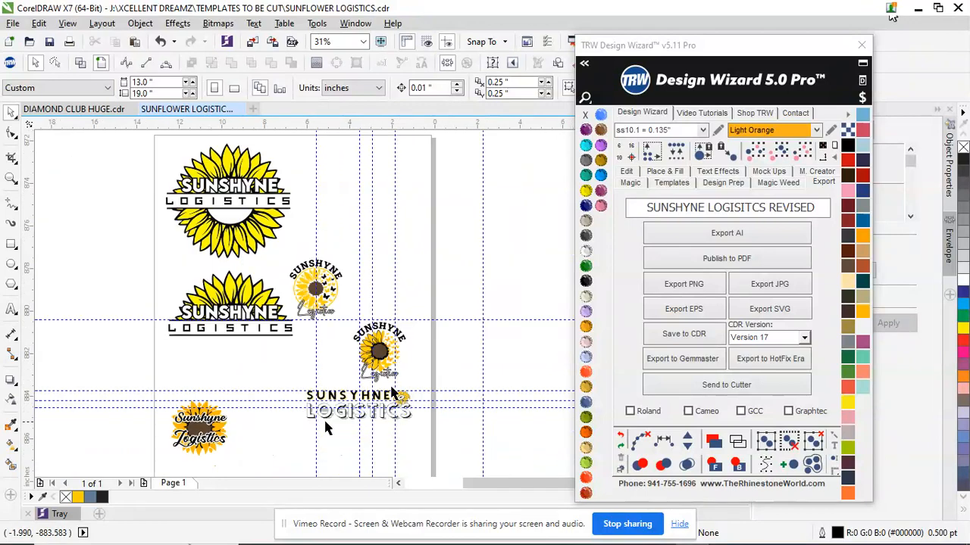
pyautogui.scroll(1, 219, 424)
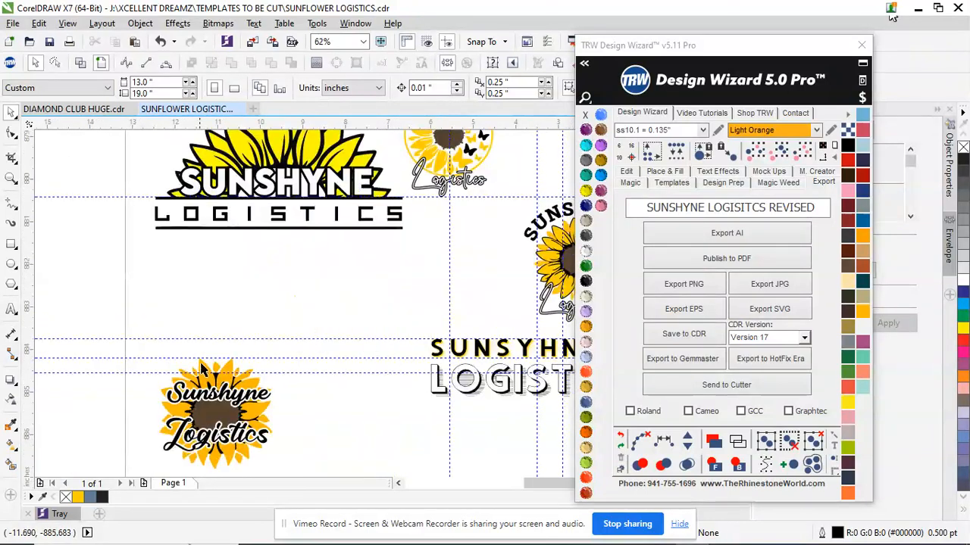
pyautogui.scroll(-1, 221, 358)
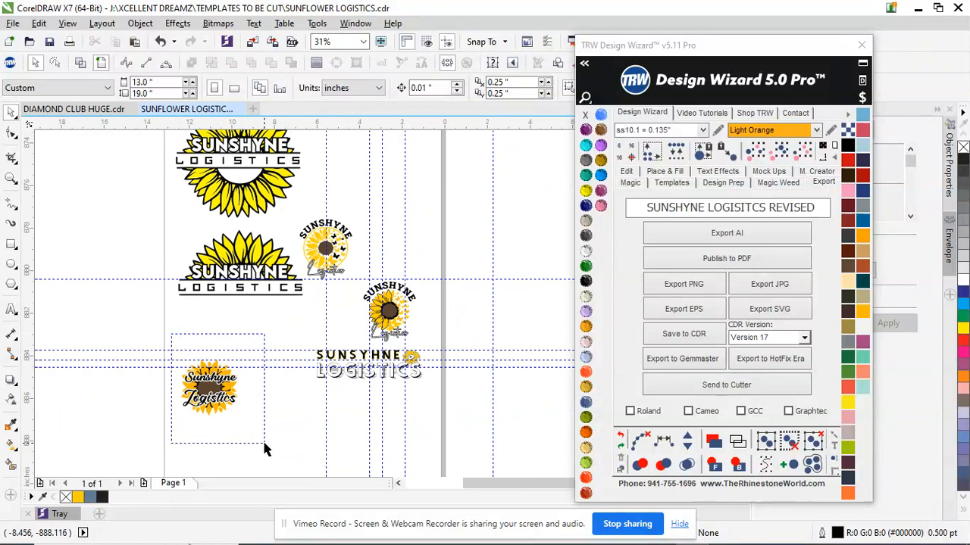
pyautogui.moveTo(264, 443); pyautogui.dragTo(263, 443)
pyautogui.moveTo(223, 399); pyautogui.dragTo(274, 341)
pyautogui.scroll(-1, 428, 381)
pyautogui.scroll(1, 409, 349)
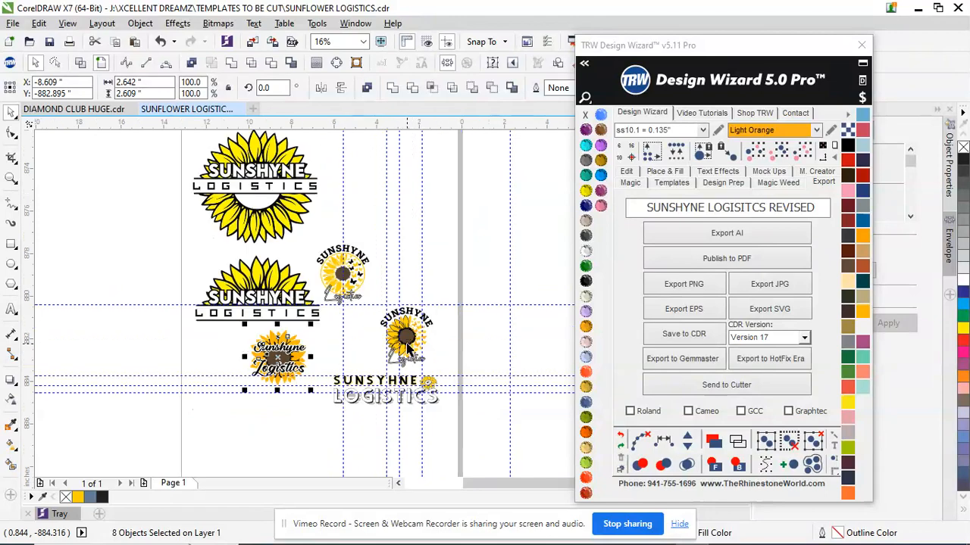
# - Move the half-sunflower logo with orange butterflies up beside the other butterfly sunflower logo
pyautogui.click(407, 339)
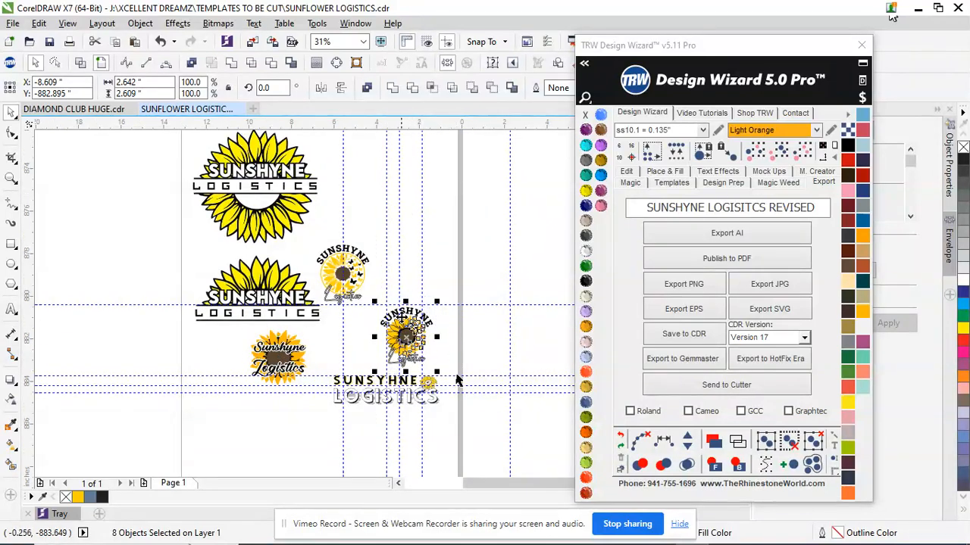
pyautogui.scroll(2, 409, 343)
pyautogui.moveTo(415, 357); pyautogui.dragTo(418, 230)
pyautogui.scroll(-1, 409, 260)
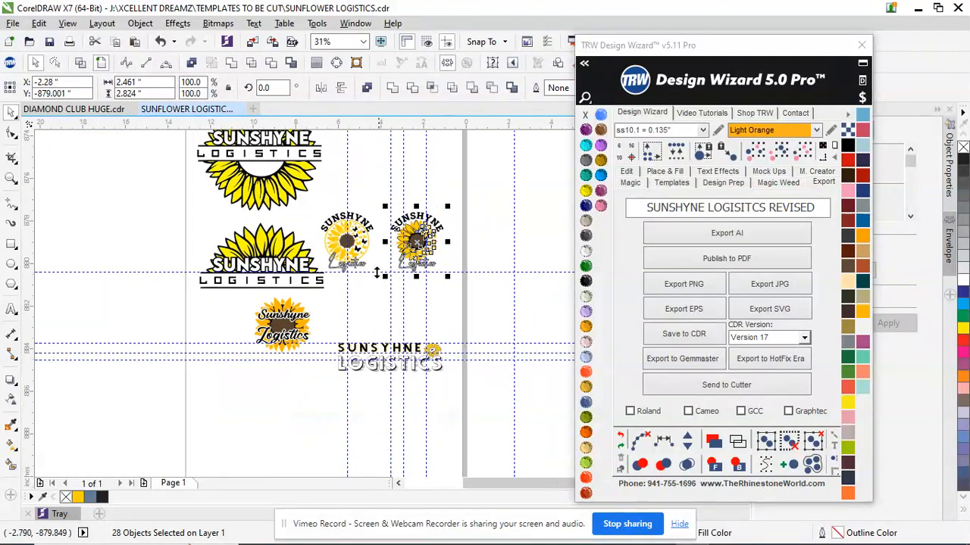
pyautogui.scroll(1, 369, 289)
pyautogui.scroll(-1, 295, 390)
# - Move the horizontal SUNSYHNE LOGISTICS wordmark with its small sunflower beside the script sunflower logo and deselect it
pyautogui.moveTo(289, 347); pyautogui.dragTo(541, 448)
pyautogui.moveTo(399, 376)
pyautogui.mouseDown()
pyautogui.moveTo(387, 294)
pyautogui.moveTo(382, 378)
pyautogui.mouseUp()
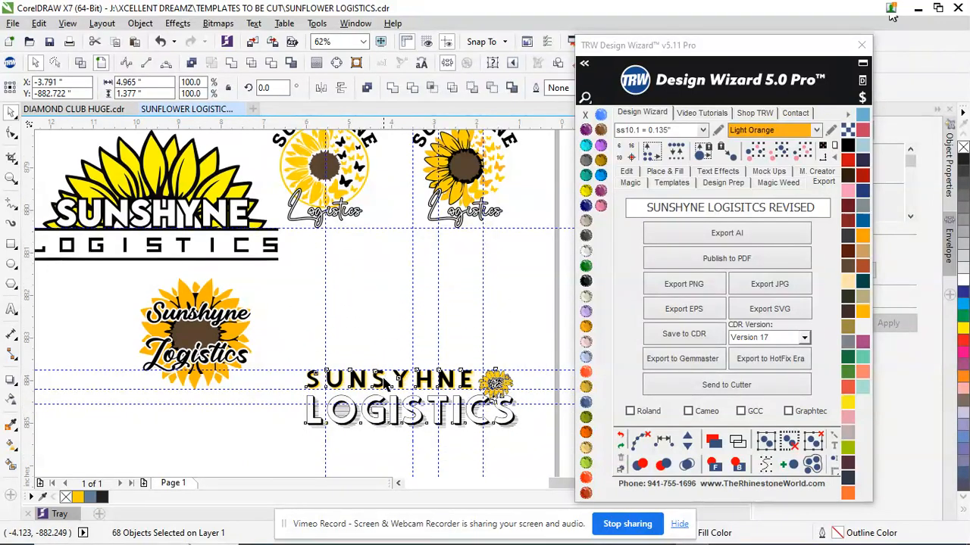
pyautogui.scroll(-2, 383, 379)
pyautogui.scroll(1, 375, 295)
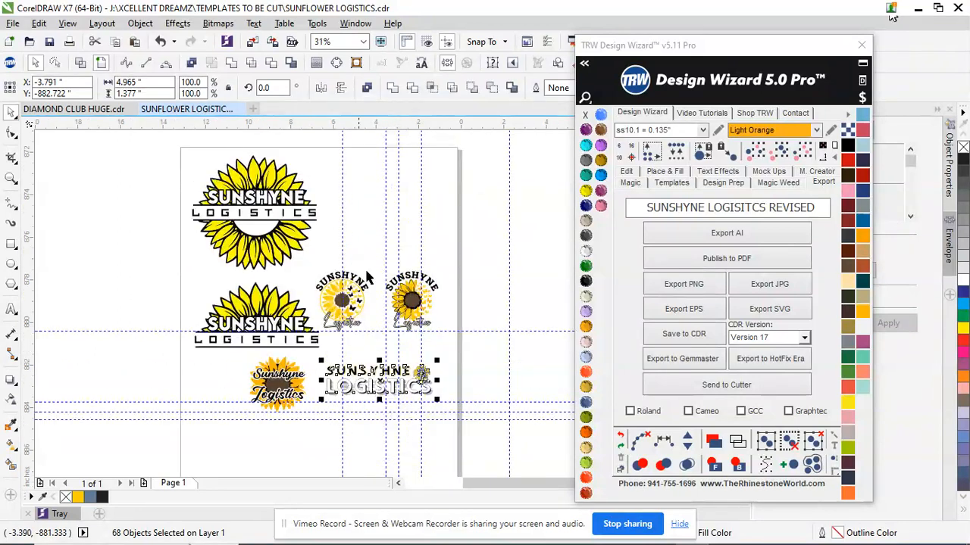
pyautogui.click(366, 225)
# - Switch to the DIAMOND CLUB HUGE.cdr drawing and examine the rhinestones in the letters of CLUB
pyautogui.click(69, 111)
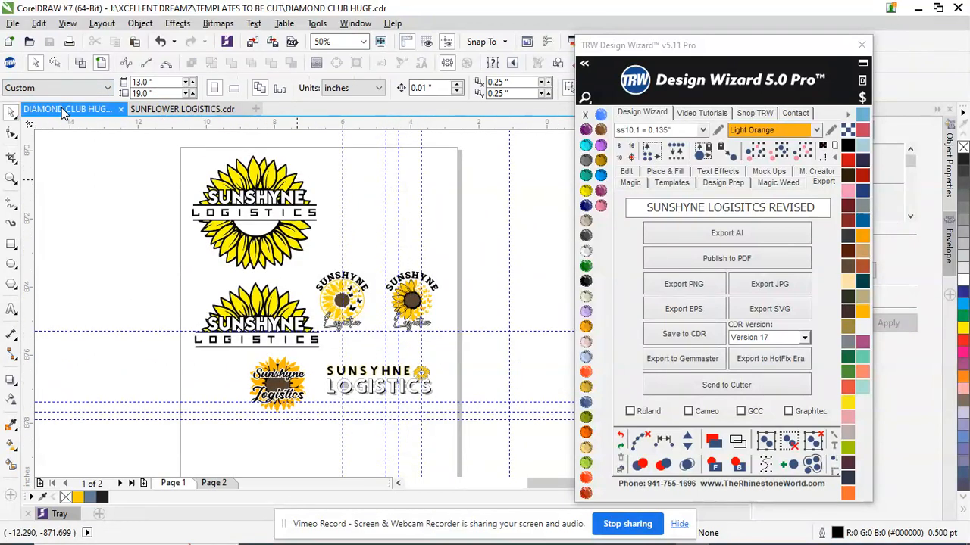
pyautogui.scroll(-2, 310, 303)
pyautogui.scroll(-1, 316, 303)
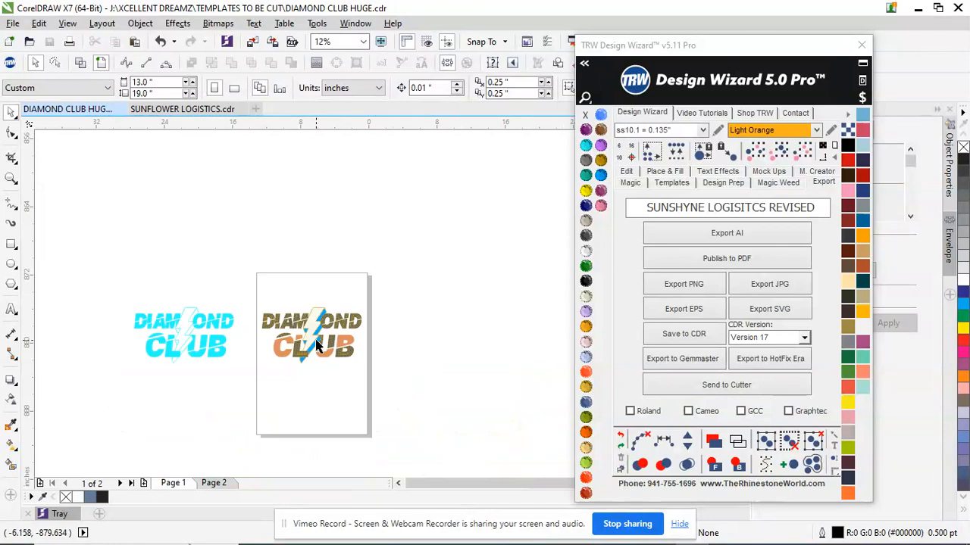
pyautogui.scroll(4, 318, 356)
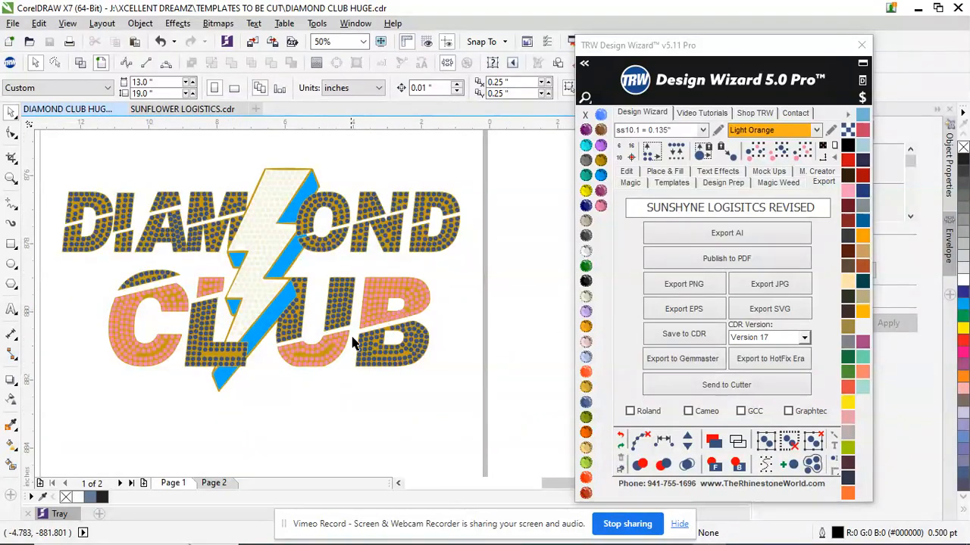
pyautogui.scroll(2, 354, 347)
pyautogui.scroll(-1, 361, 353)
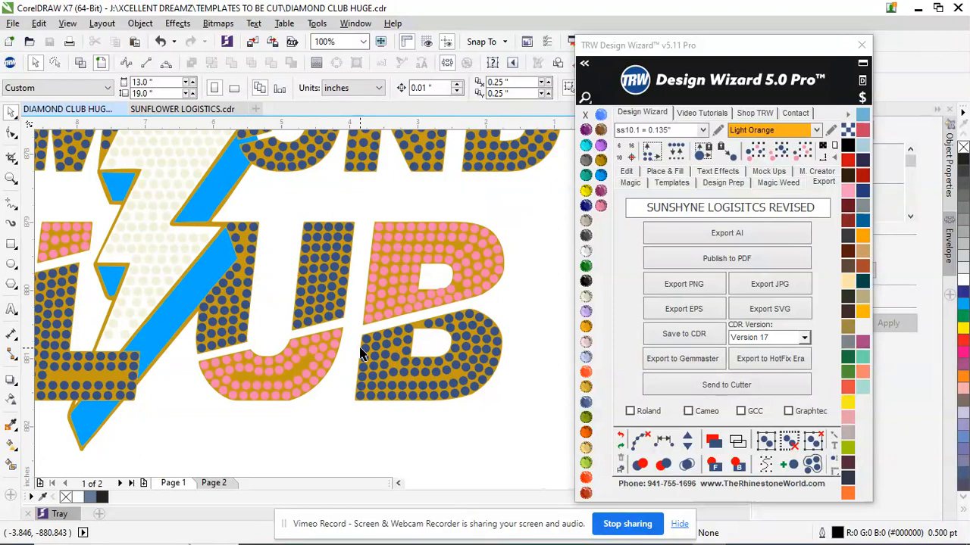
pyautogui.scroll(4, 249, 253)
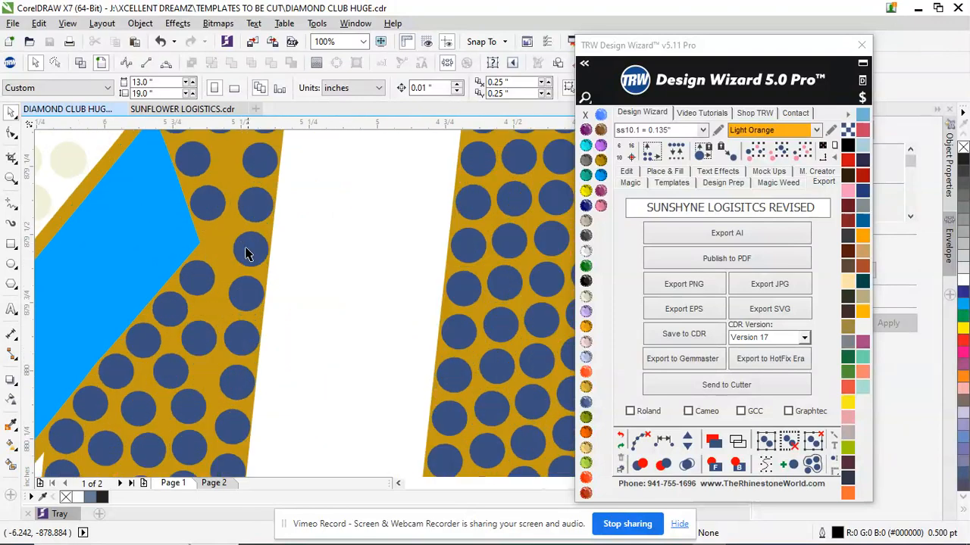
# - Delete the poorly spaced blue stones beside the lightning bolt's corner in the U of CLUB
pyautogui.click(246, 271)
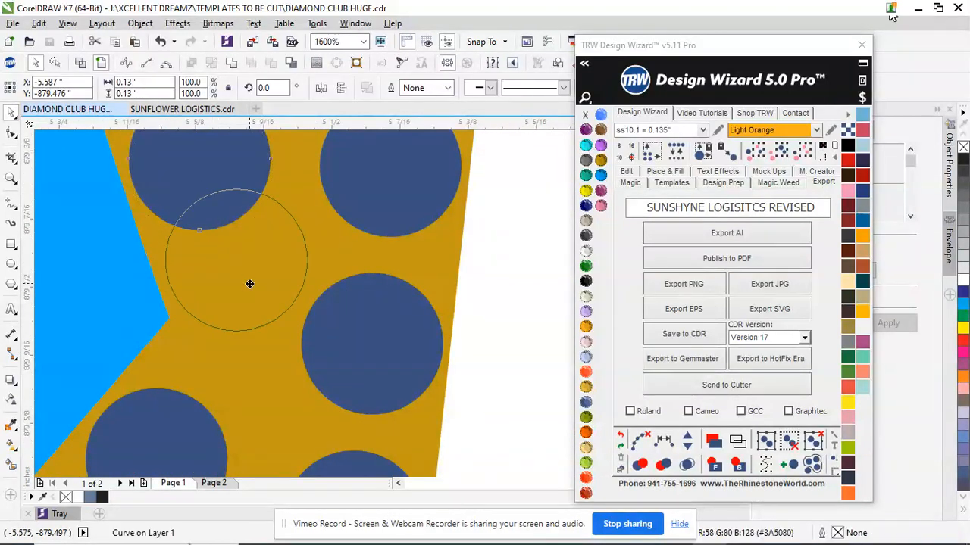
pyautogui.scroll(-2, 246, 274)
pyautogui.scroll(2, 217, 241)
pyautogui.click(237, 243)
pyautogui.press('Delete')
# - Fill the gap between the two blue stones beside the bolt in the U using Fill Between 2 with .02 spacing
pyautogui.click(202, 162)
pyautogui.scroll(-2, 221, 232)
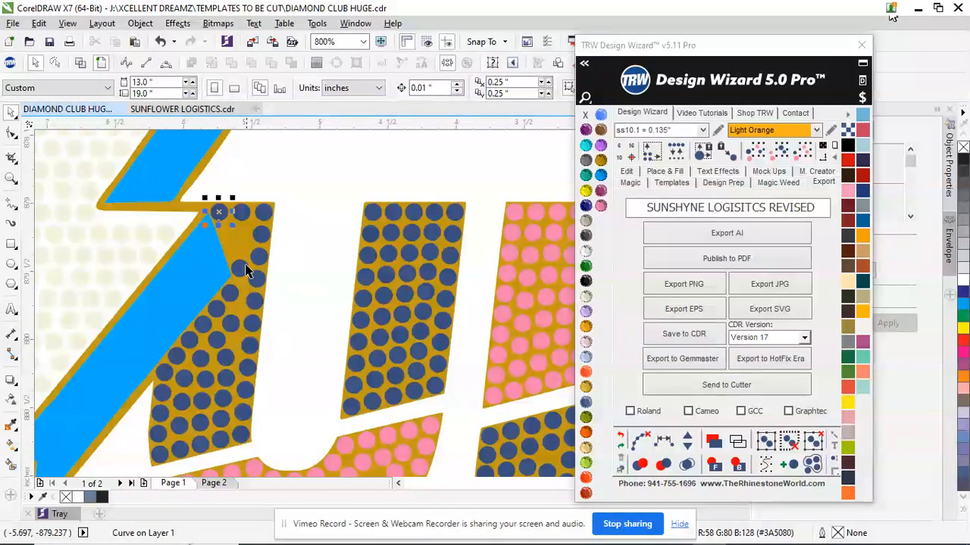
pyautogui.keyDown('shift'); pyautogui.click(239, 269); pyautogui.keyUp('shift')
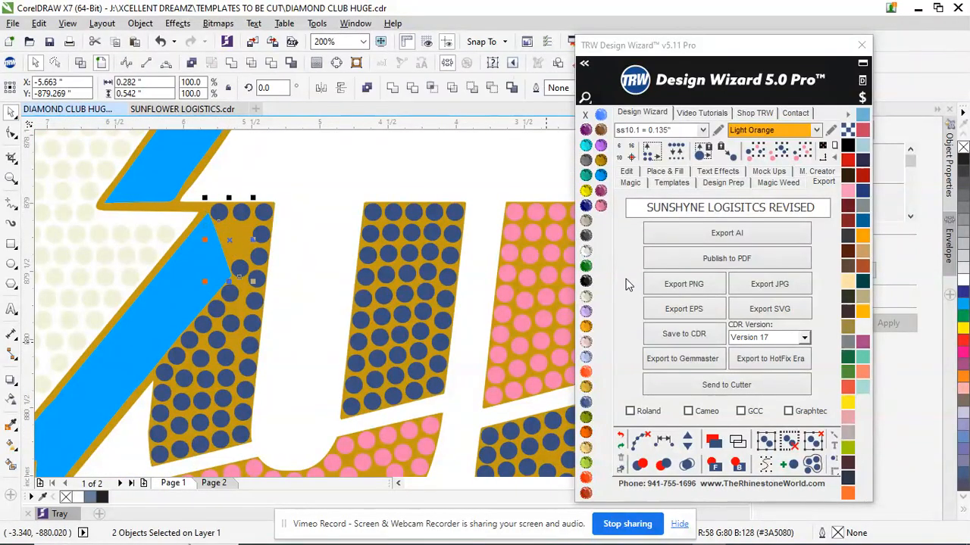
pyautogui.click(626, 171)
pyautogui.click(629, 347)
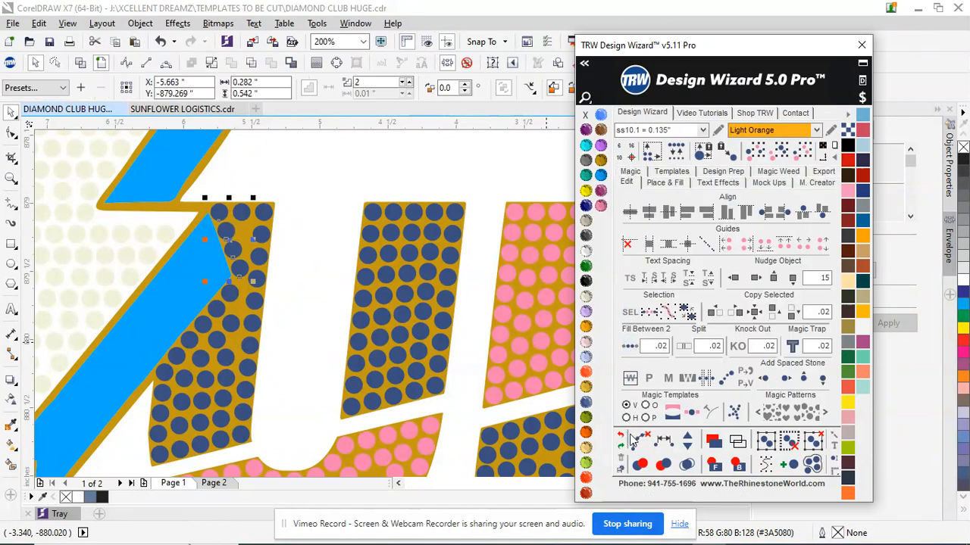
# - Nudge the gold backing shape of the DIAMOND CLUB design 15 inches to the right, off the page
pyautogui.scroll(-1, 310, 257)
pyautogui.scroll(-1, 269, 280)
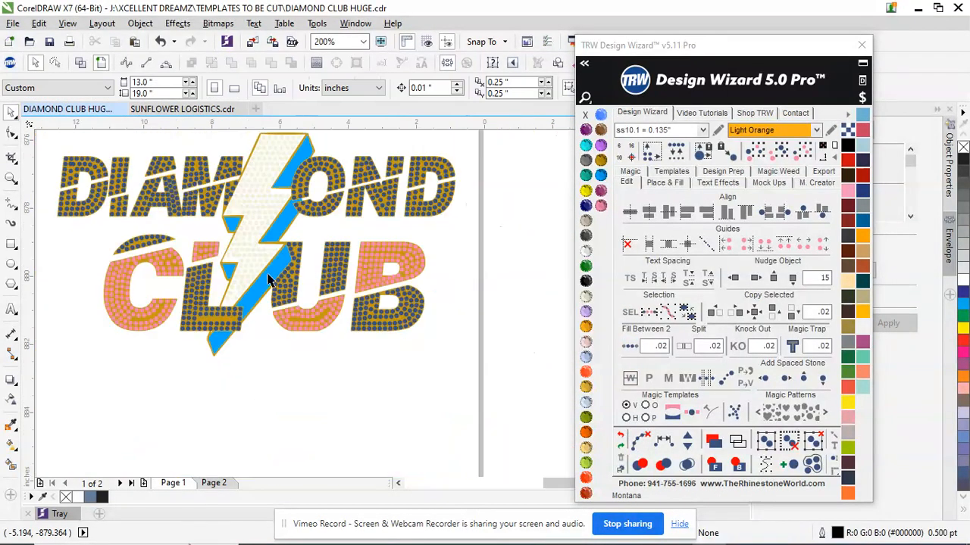
pyautogui.scroll(-3, 206, 259)
pyautogui.scroll(1, 206, 259)
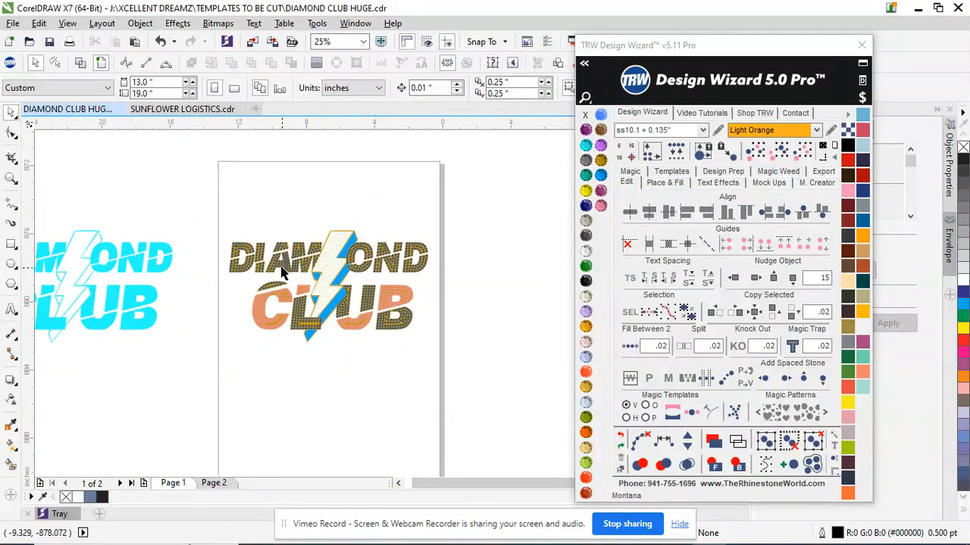
pyautogui.scroll(1, 322, 260)
pyautogui.scroll(2, 322, 243)
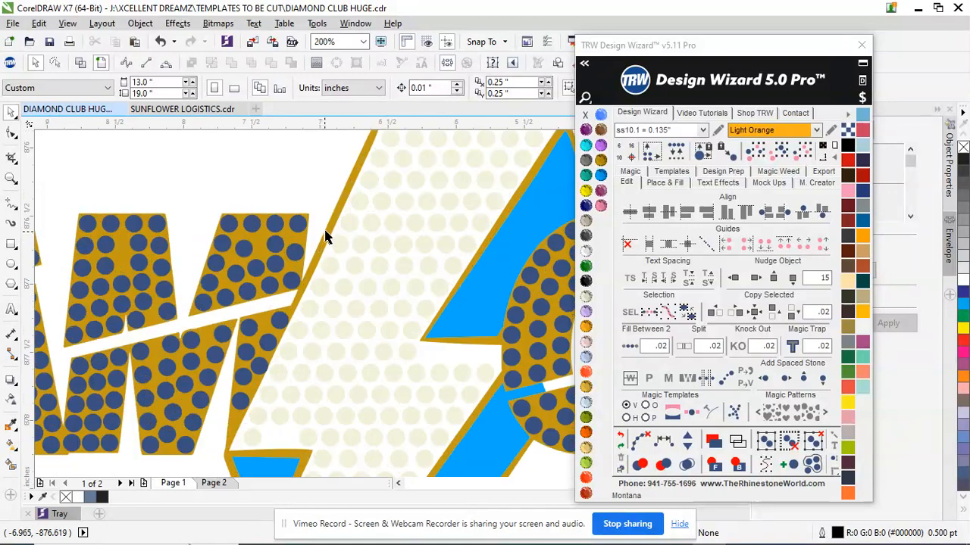
pyautogui.click(331, 227)
pyautogui.scroll(-3, 257, 280)
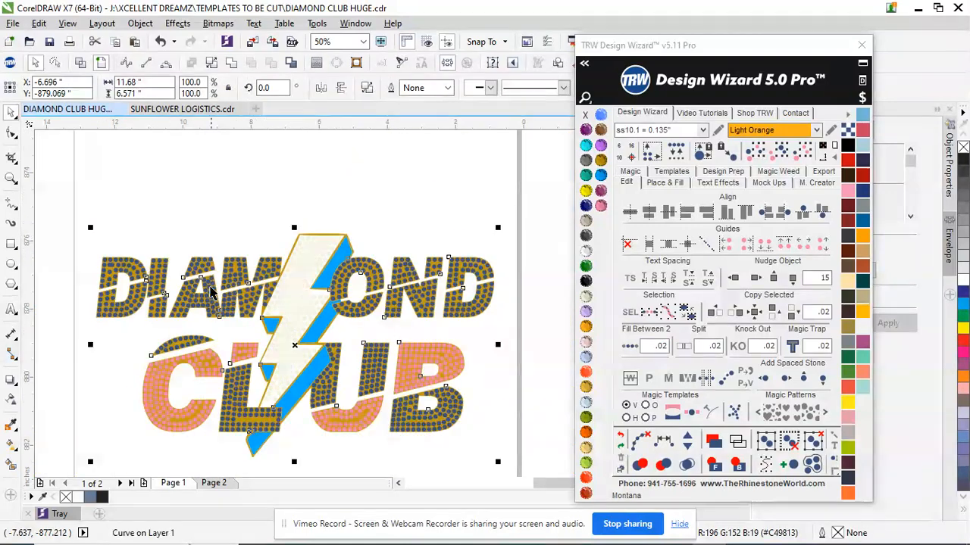
pyautogui.click(627, 184)
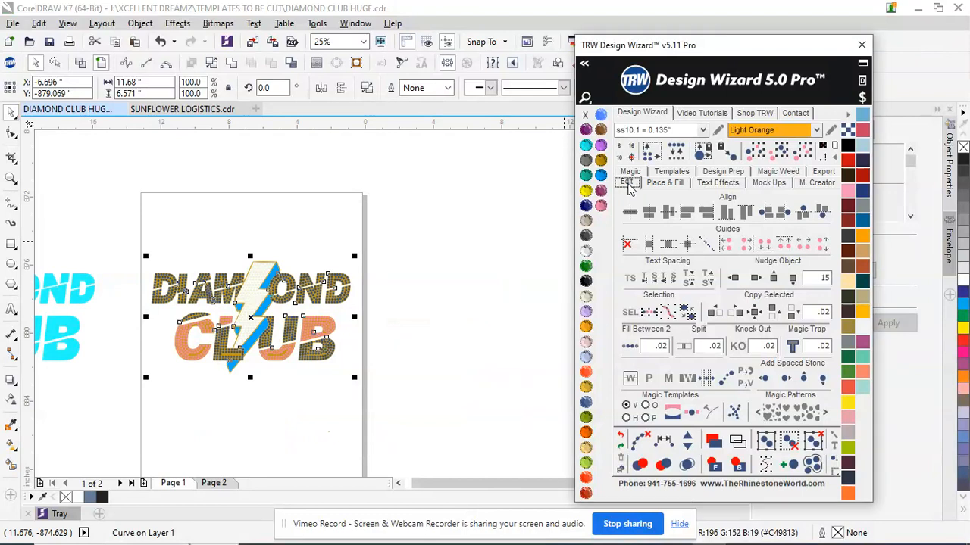
pyautogui.click(756, 278)
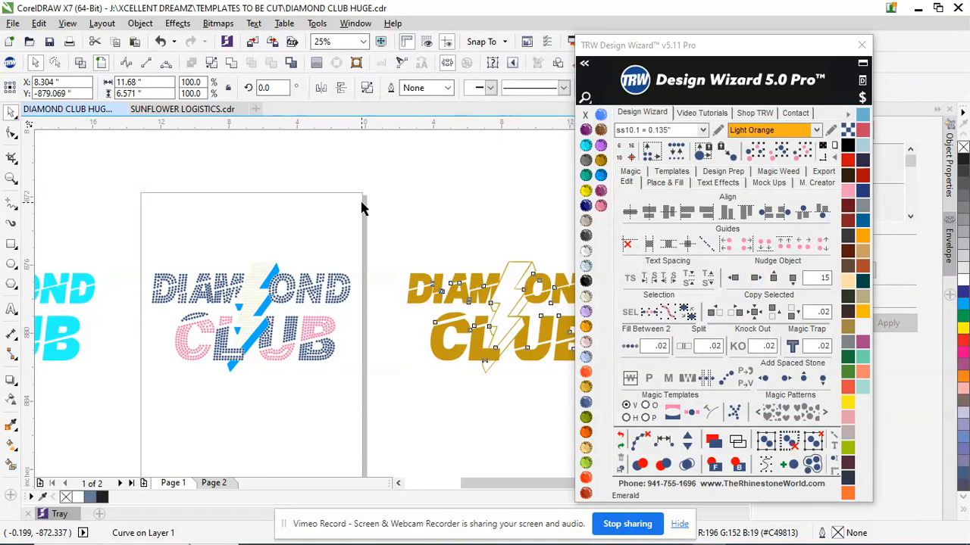
pyautogui.click(196, 287)
# - Examine the stones and blue pieces around the lightning bolt with the gold backing out of the way
pyautogui.scroll(-2, 198, 294)
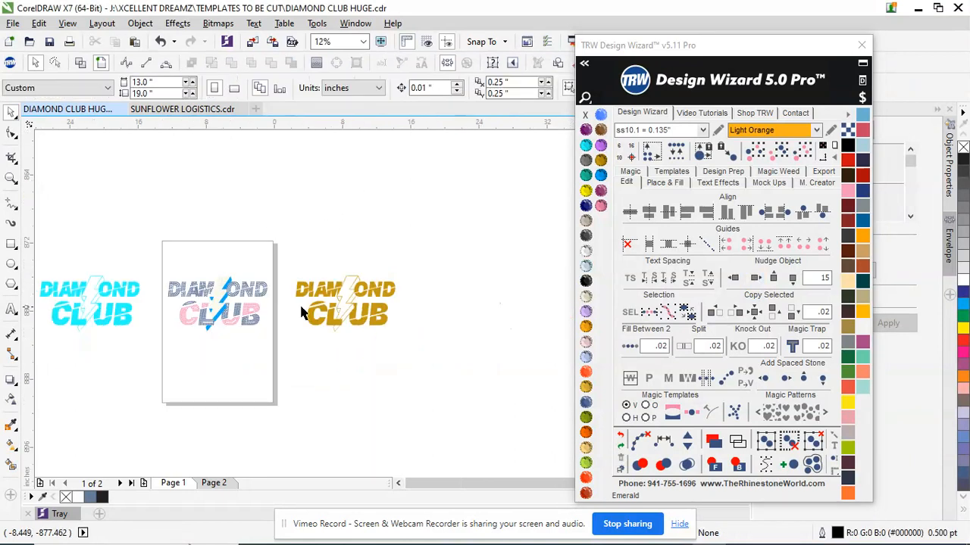
pyautogui.scroll(4, 181, 315)
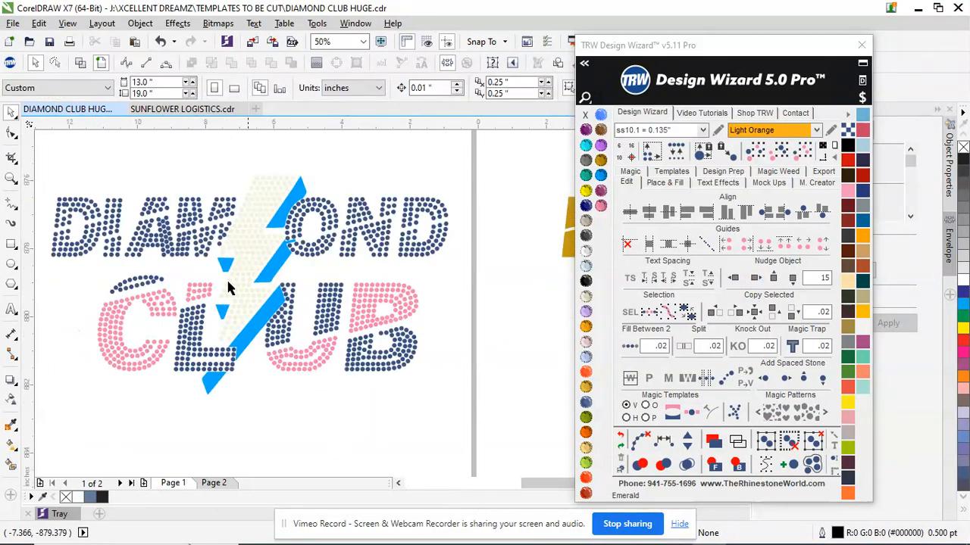
pyautogui.scroll(1, 288, 250)
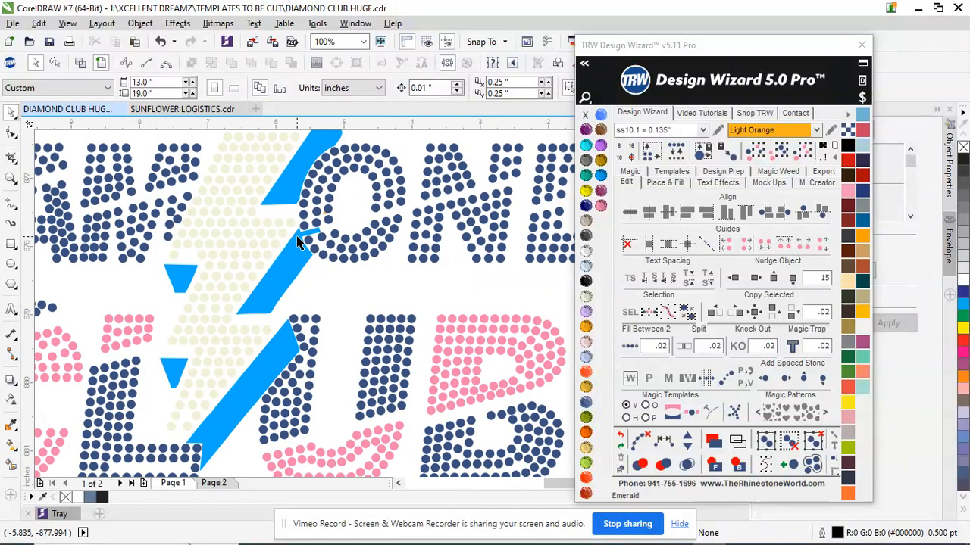
pyautogui.scroll(3, 314, 237)
pyautogui.click(326, 214)
pyautogui.scroll(-4, 287, 239)
pyautogui.press('Escape')
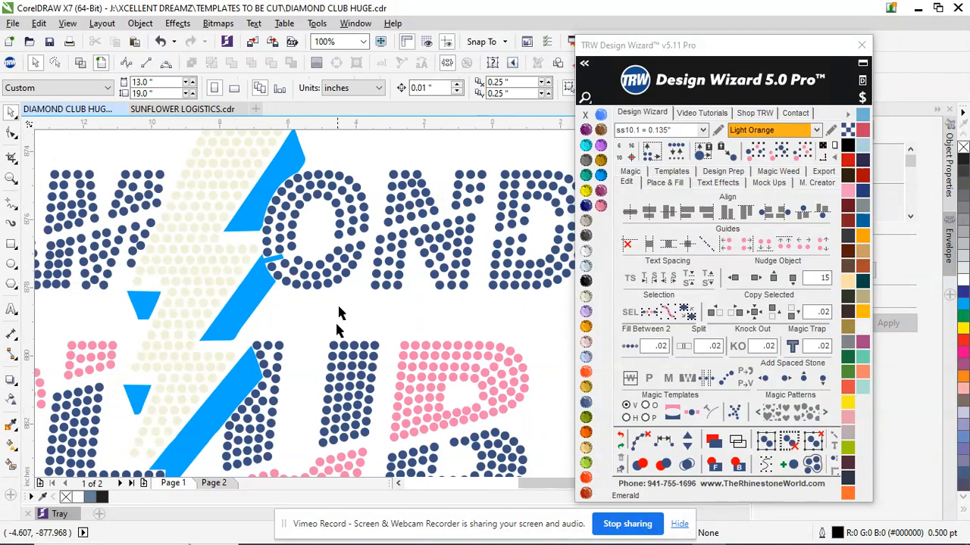
pyautogui.scroll(-1, 299, 338)
pyautogui.scroll(-1, 288, 360)
pyautogui.scroll(2, 288, 352)
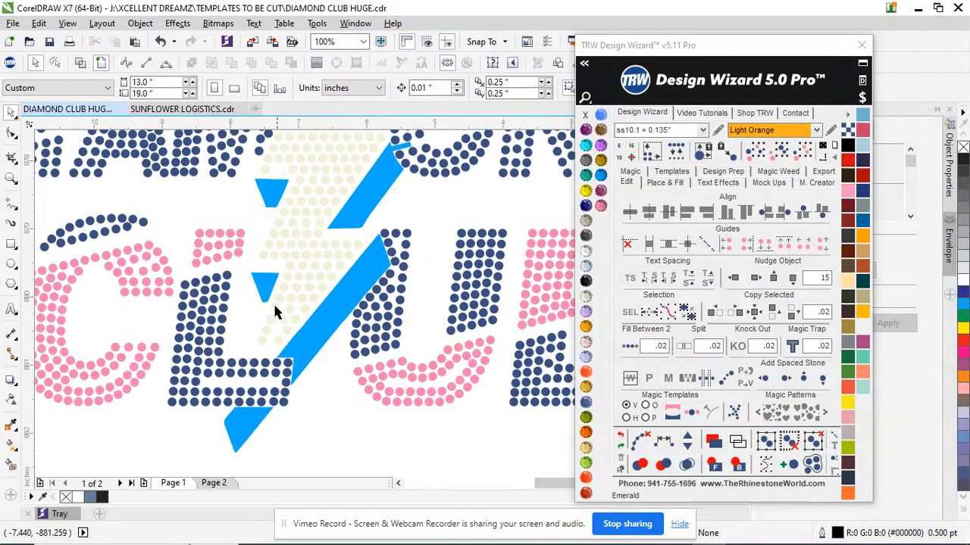
pyautogui.scroll(2, 356, 242)
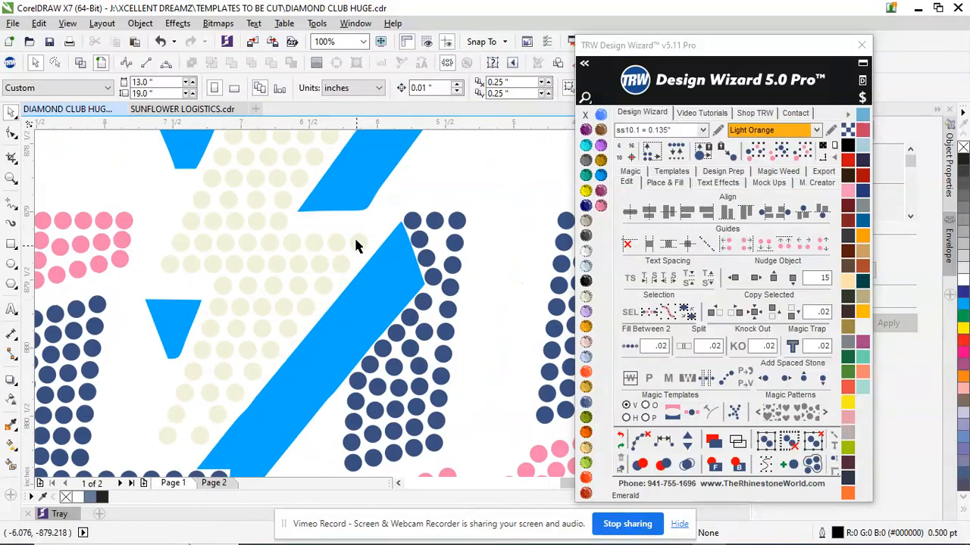
# - Recolor the white lightning bolt shape behind the cream stones to Cobalt
pyautogui.click(343, 265)
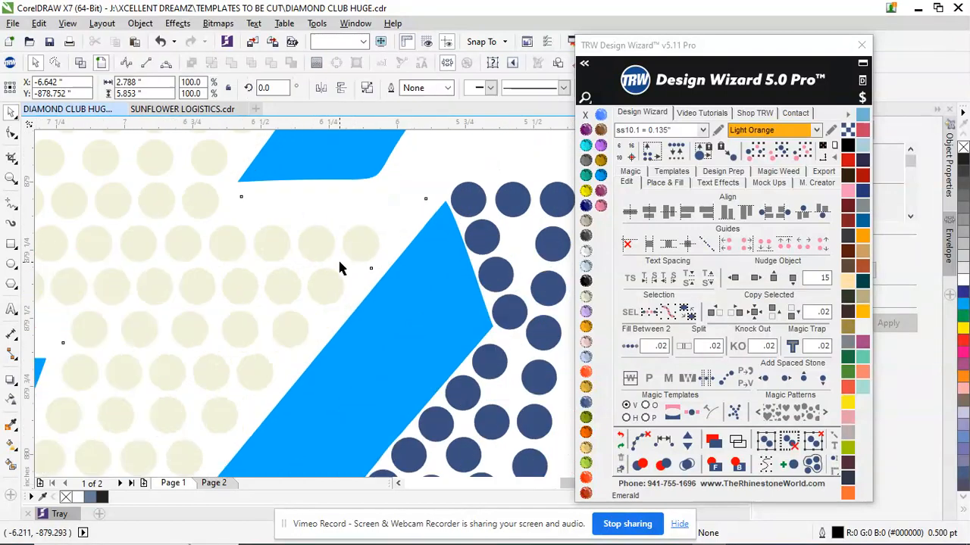
pyautogui.scroll(-2, 386, 327)
pyautogui.click(587, 211)
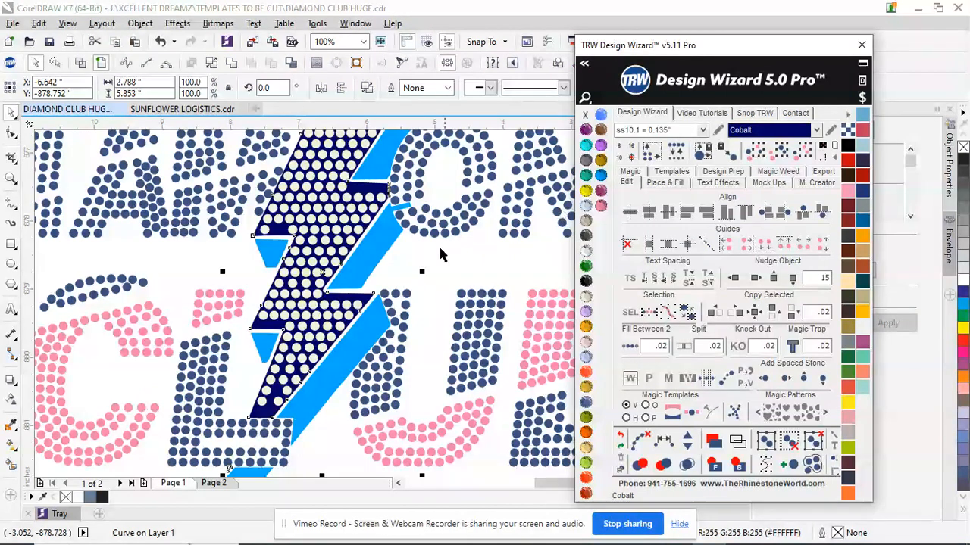
pyautogui.scroll(-2, 363, 276)
pyautogui.scroll(1, 362, 277)
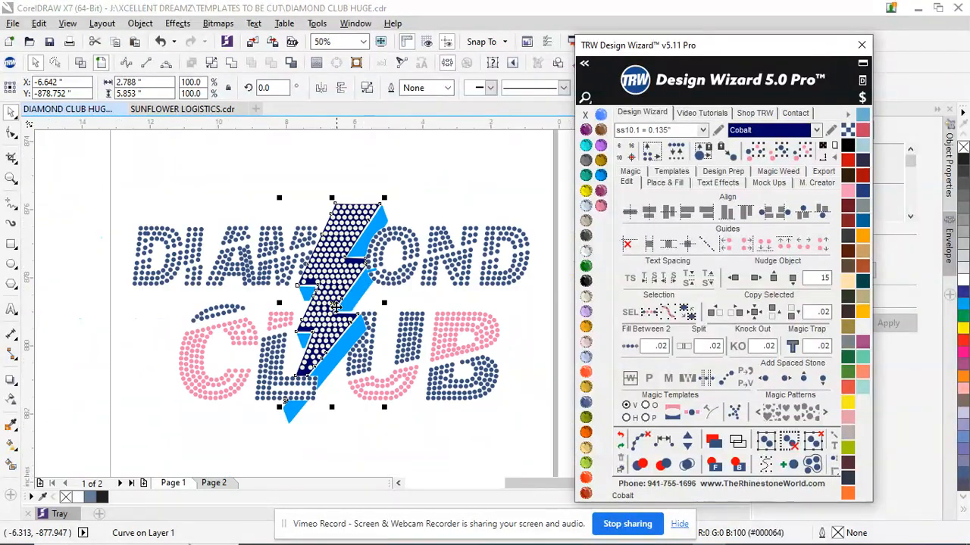
# - Shift the leftmost cream stone toward the tip above the bolt's upper blue notch and delete the neighboring stones in that row
pyautogui.scroll(2, 335, 296)
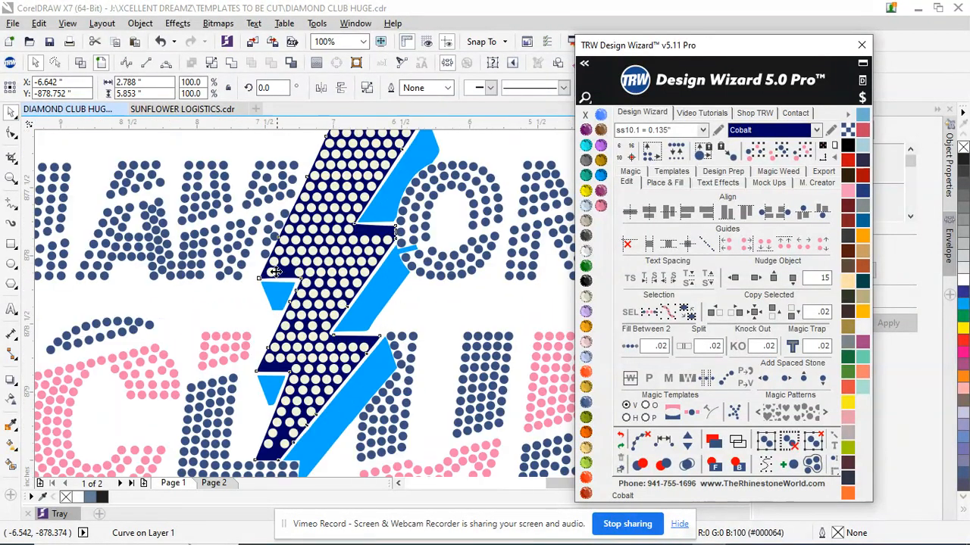
pyautogui.scroll(1, 323, 285)
pyautogui.scroll(1, 266, 288)
pyautogui.click(257, 272)
pyautogui.moveTo(263, 272); pyautogui.dragTo(244, 270)
pyautogui.scroll(-2, 244, 270)
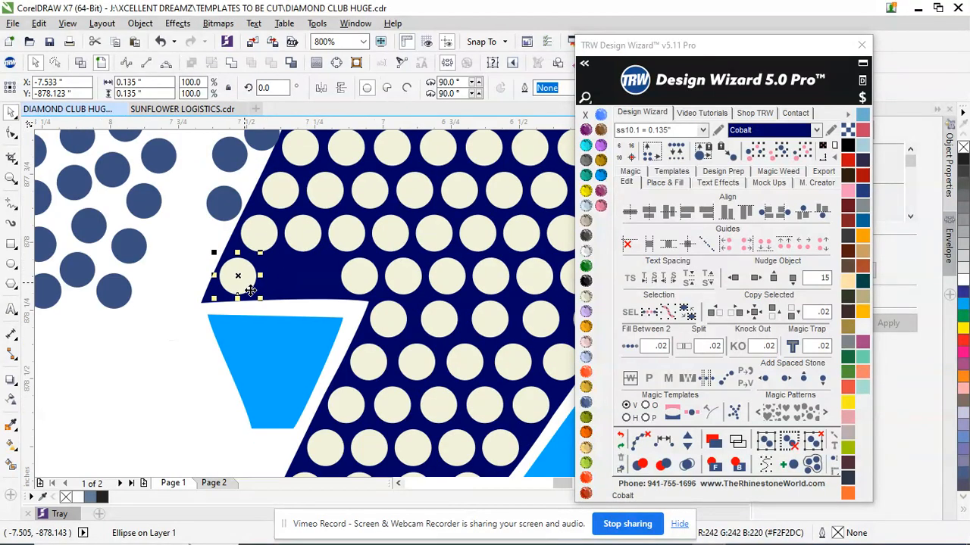
pyautogui.press('Delete')
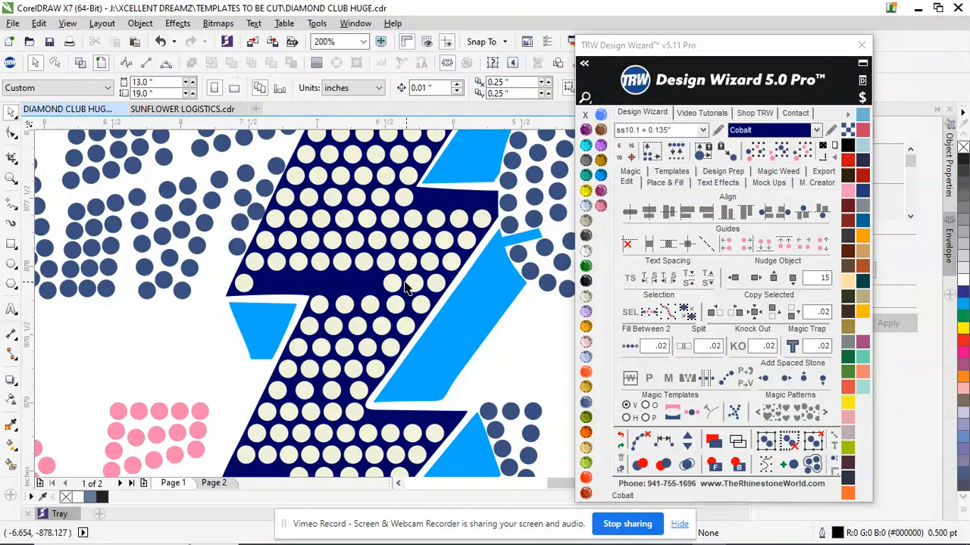
# - Clear the remaining inner stones from the row above the bolt's upper blue notch and join its two end stones with a fill path
pyautogui.hotkey('ctrl', 'z')
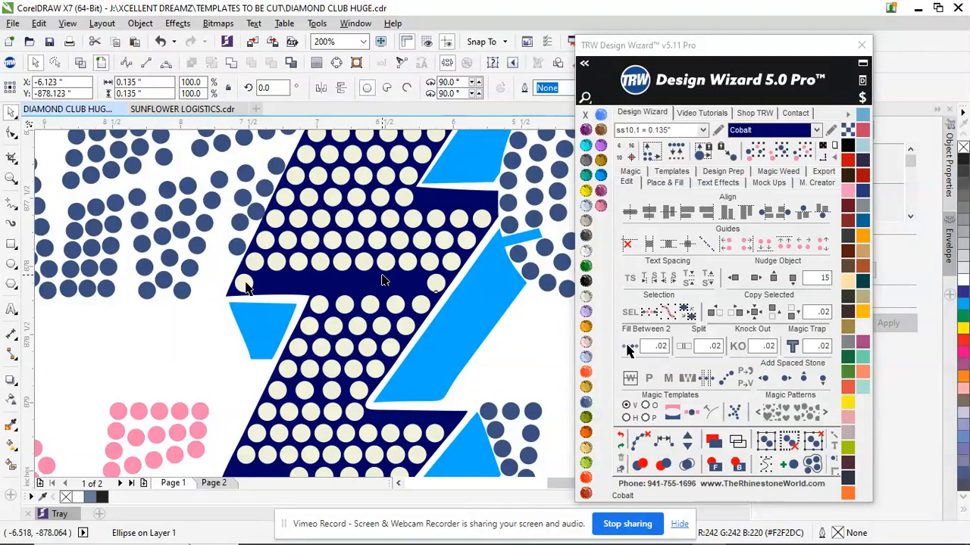
pyautogui.click(610, 478)
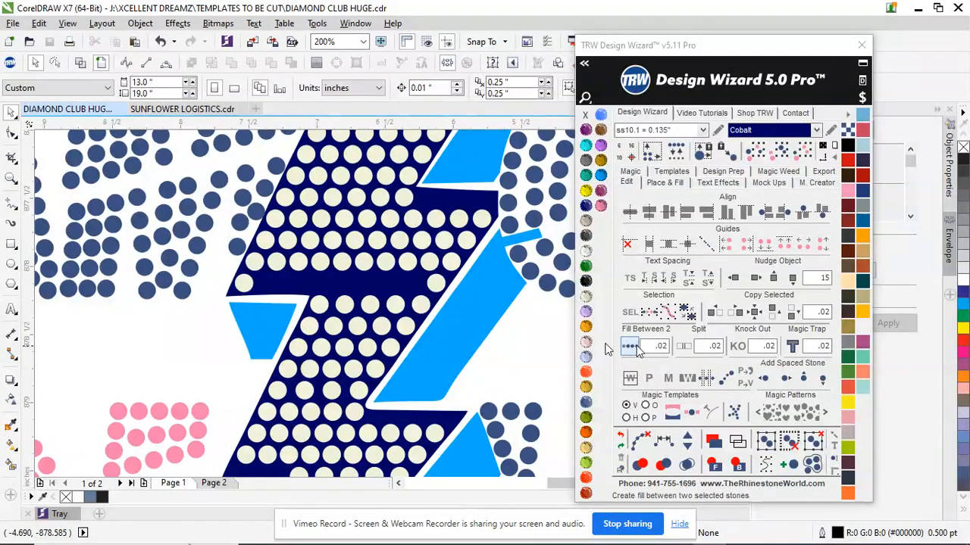
pyautogui.scroll(2, 296, 298)
pyautogui.click(213, 268)
pyautogui.scroll(-1, 254, 290)
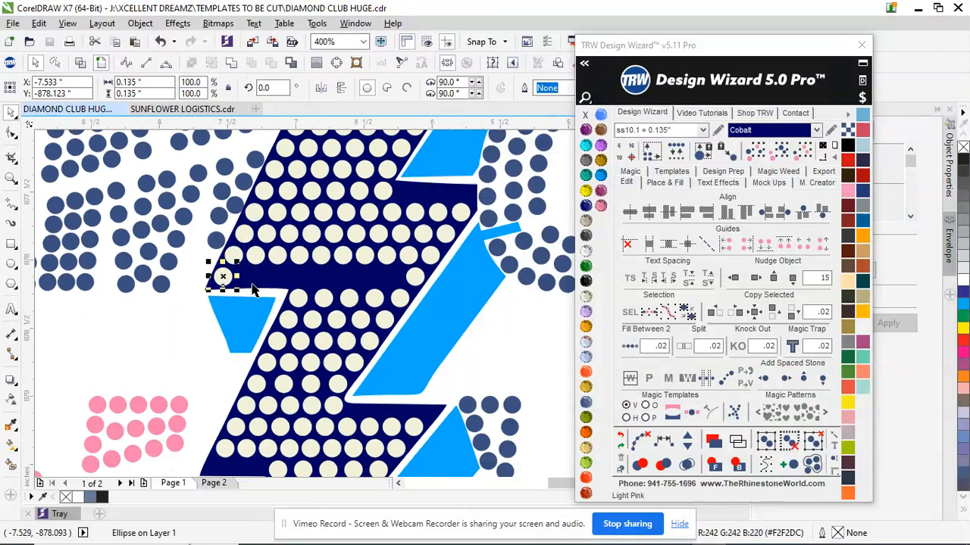
pyautogui.scroll(2, 381, 280)
pyautogui.keyDown('shift'); pyautogui.click(448, 280); pyautogui.keyUp('shift')
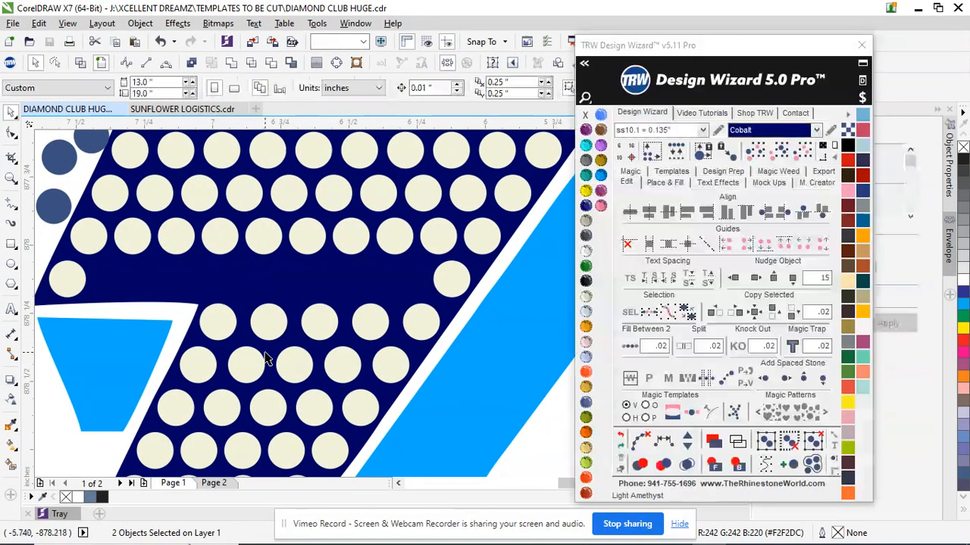
pyautogui.scroll(-2, 260, 331)
pyautogui.scroll(2, 261, 332)
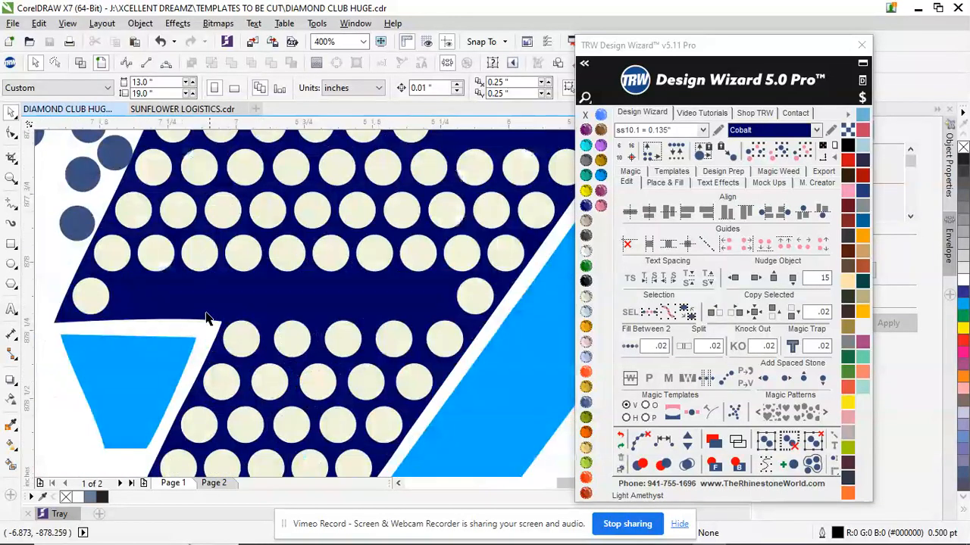
pyautogui.click(89, 300)
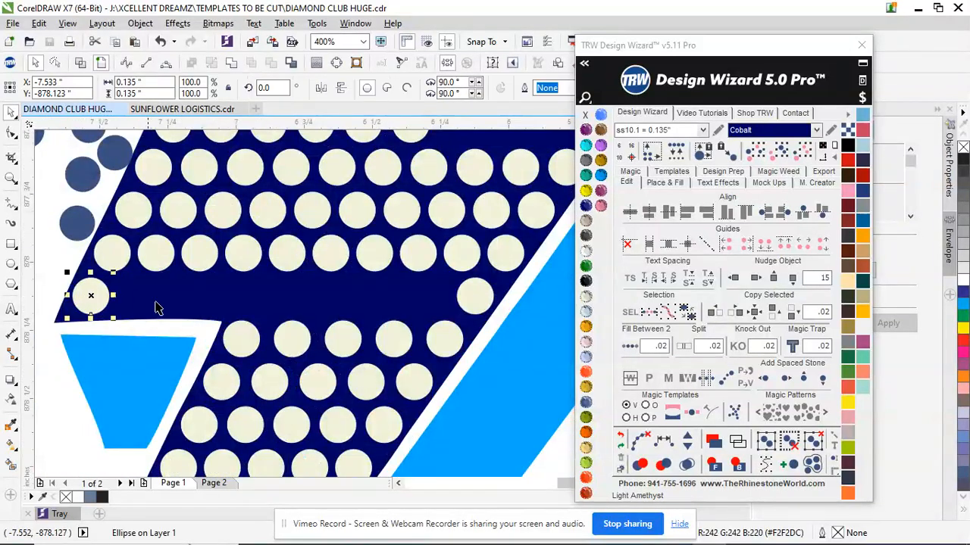
pyautogui.keyDown('shift'); pyautogui.click(469, 309); pyautogui.keyUp('shift')
pyautogui.click(664, 449)
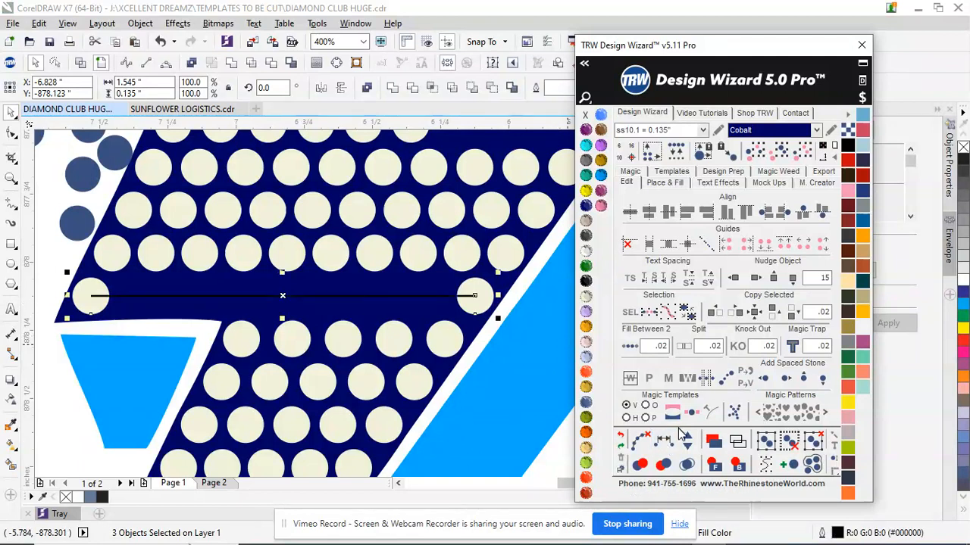
# - Adjust the fill between those end stones to make nine evenly spaced cream stones in the row, and clear the path
pyautogui.click(686, 439)
pyautogui.click(687, 439)
pyautogui.click(686, 440)
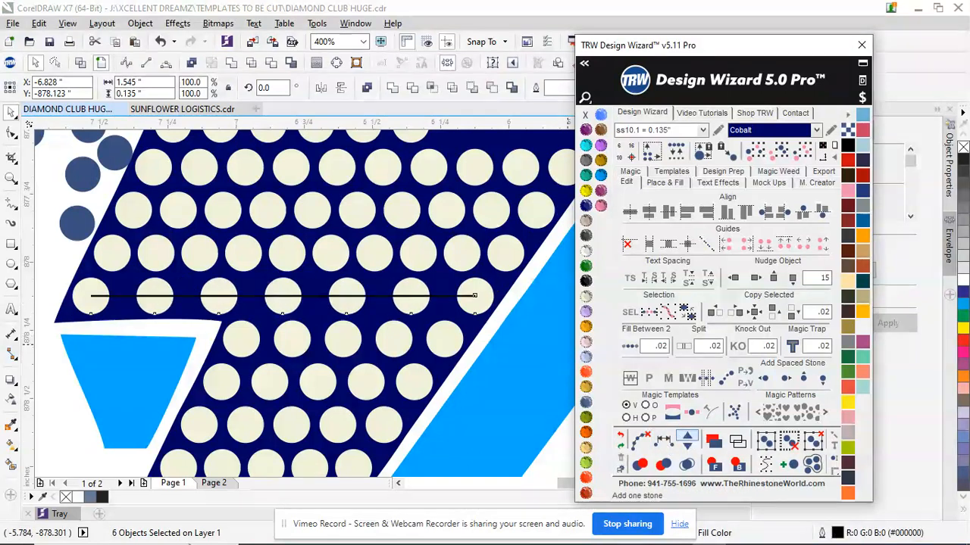
pyautogui.click(687, 440)
pyautogui.click(686, 439)
pyautogui.click(686, 439)
pyautogui.click(687, 439)
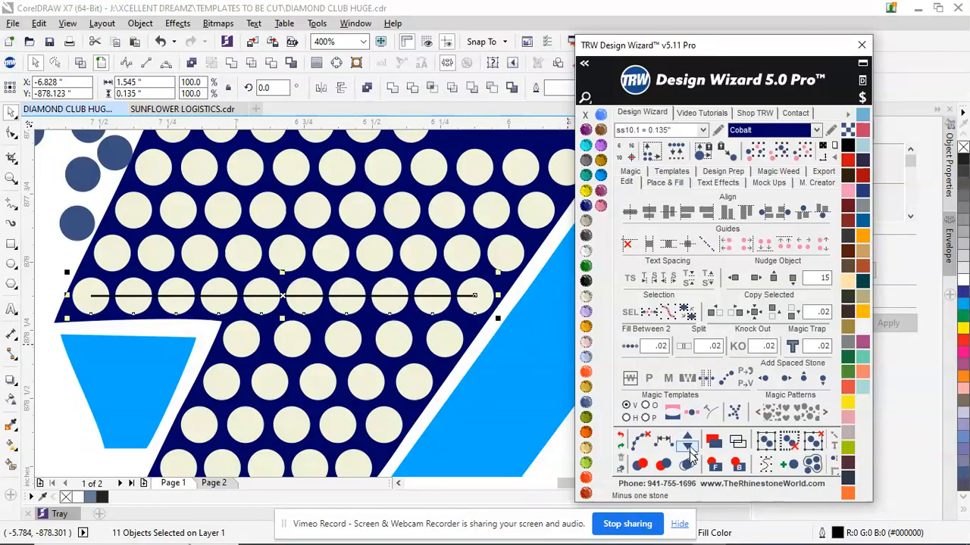
pyautogui.click(688, 453)
pyautogui.click(661, 443)
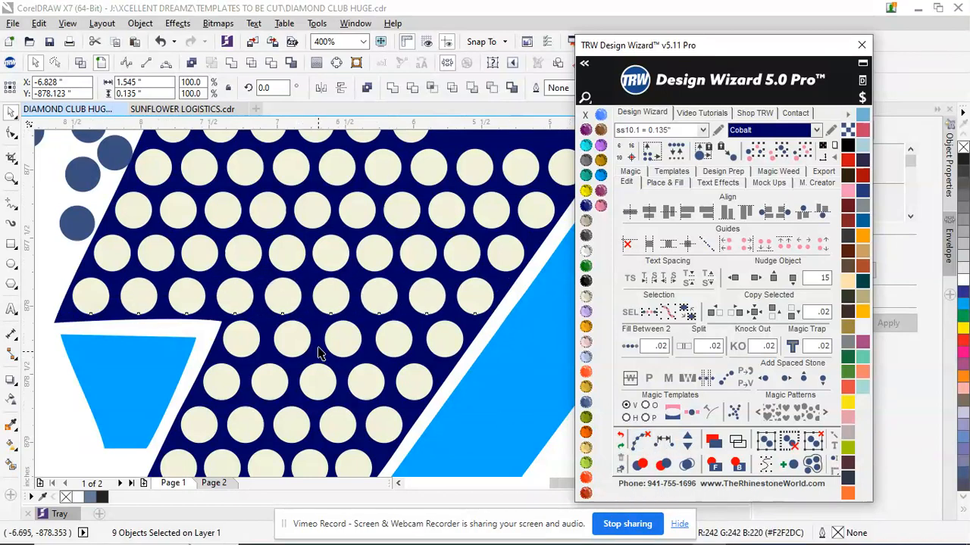
# - Move the end stone of the row under the upper blue piece out to the bolt's tip beside the letter O
pyautogui.scroll(-3, 320, 347)
pyautogui.click(383, 296)
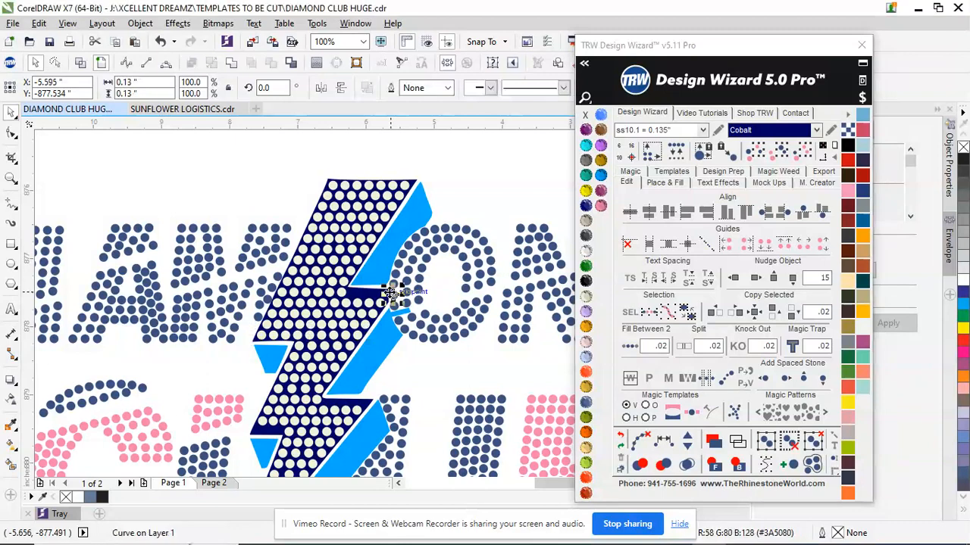
pyautogui.scroll(3, 360, 293)
pyautogui.press('F7')
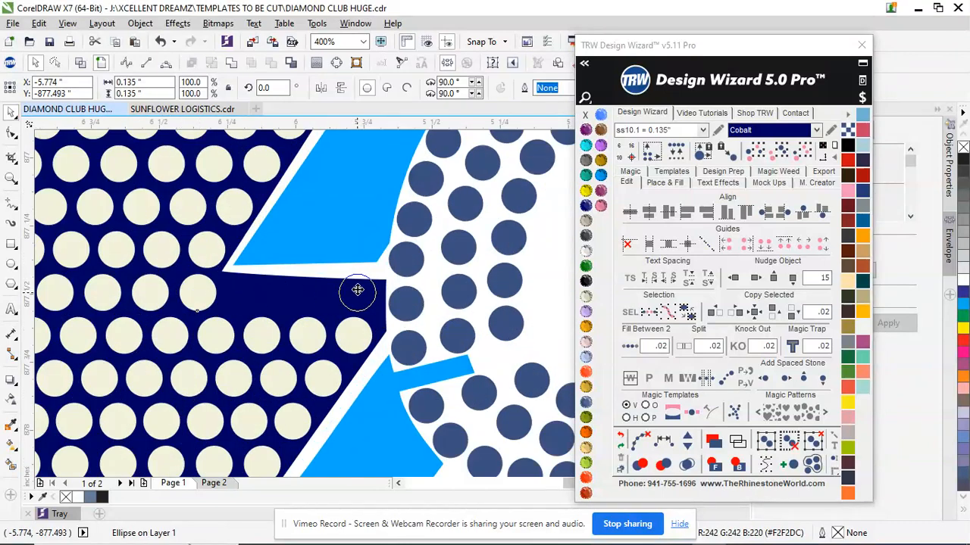
pyautogui.scroll(-2, 357, 290)
pyautogui.scroll(2, 320, 310)
pyautogui.press('space')
# - Delete the inner stones of that row, keeping only its leftmost stone and the one at the tip
pyautogui.click(267, 303)
pyautogui.press('Delete')
pyautogui.click(220, 305)
pyautogui.press('Delete')
pyautogui.click(170, 307)
pyautogui.press('Delete')
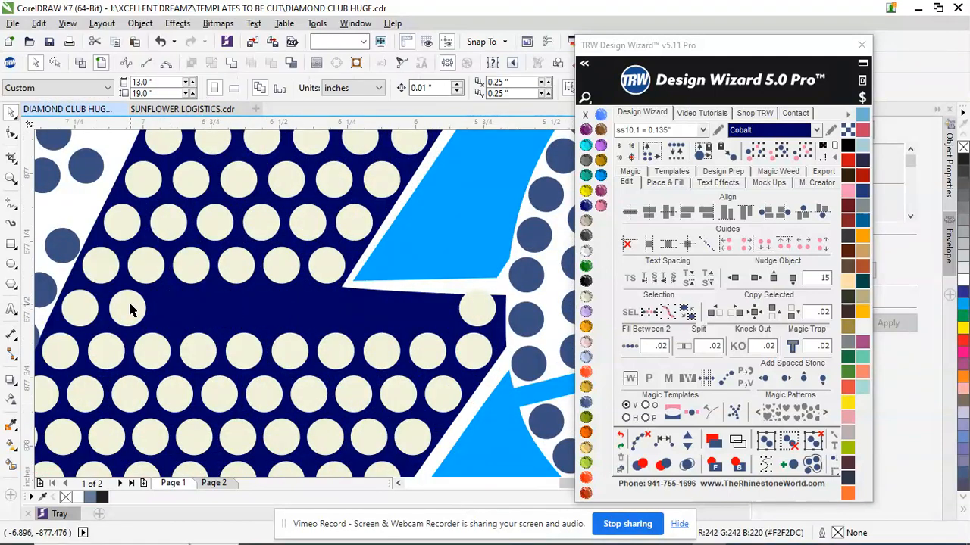
pyautogui.click(129, 309)
pyautogui.press('Delete')
# - Fill between the two end stones of the tip row with evenly spaced cream stones
pyautogui.click(76, 308)
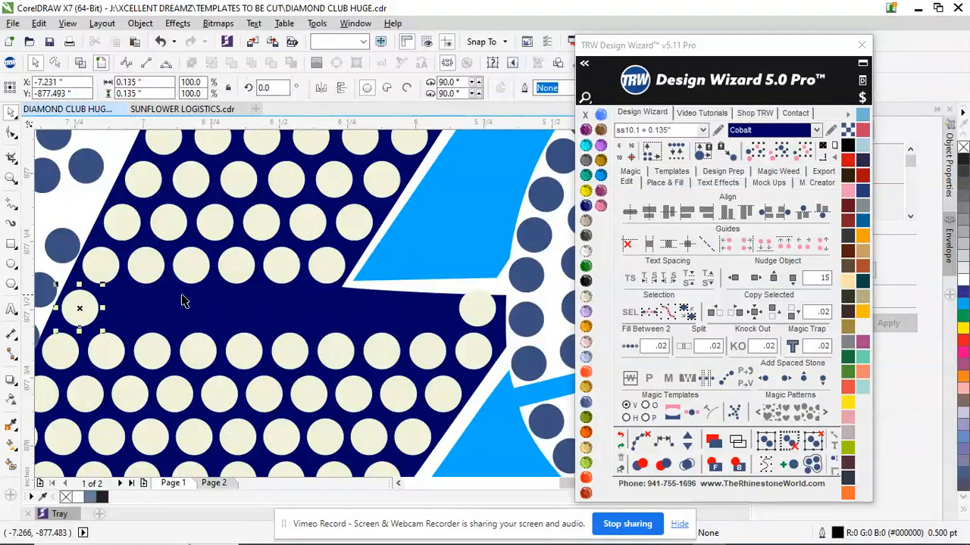
pyautogui.keyDown('shift'); pyautogui.click(470, 316); pyautogui.keyUp('shift')
pyautogui.click(629, 345)
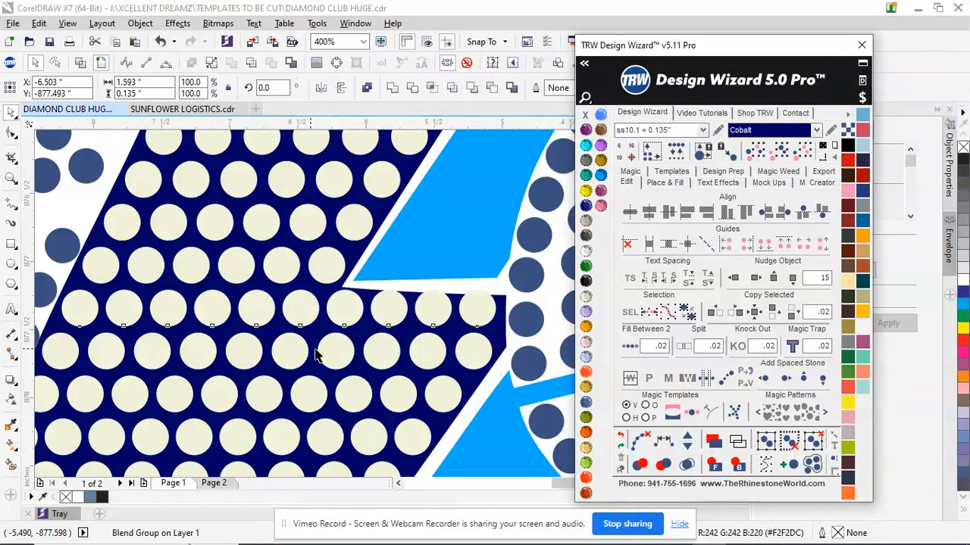
pyautogui.scroll(-2, 316, 354)
pyautogui.click(424, 232)
# - Move the leftmost stone of the row beside the lower blue notch out to the bolt's tip above that notch
pyautogui.scroll(-2, 342, 326)
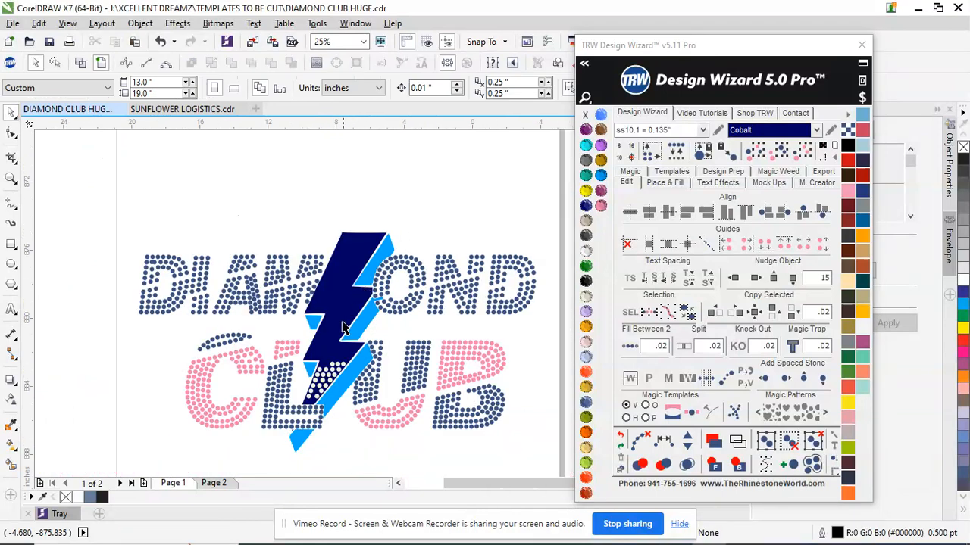
pyautogui.scroll(-1, 344, 328)
pyautogui.scroll(4, 351, 314)
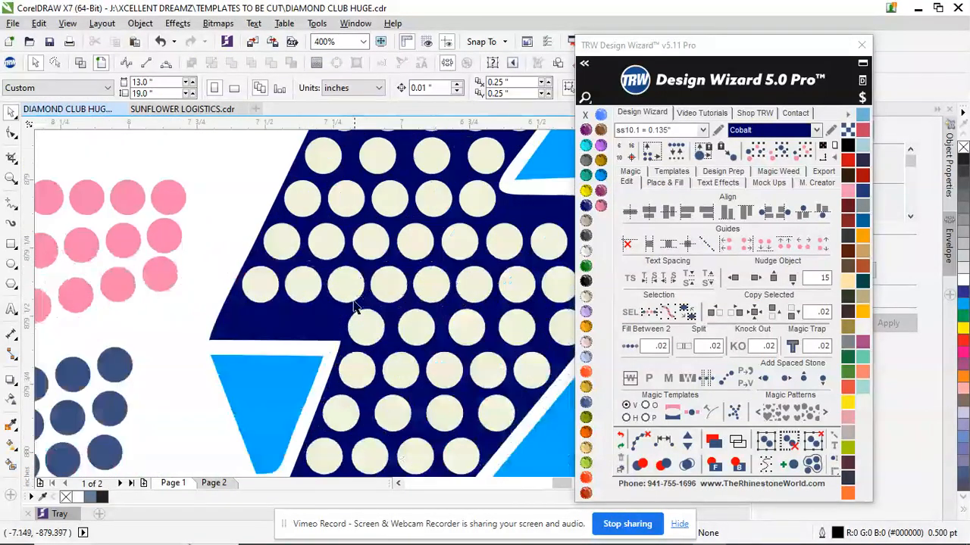
pyautogui.scroll(1, 356, 307)
pyautogui.moveTo(379, 323); pyautogui.dragTo(130, 313)
pyautogui.scroll(-2, 253, 336)
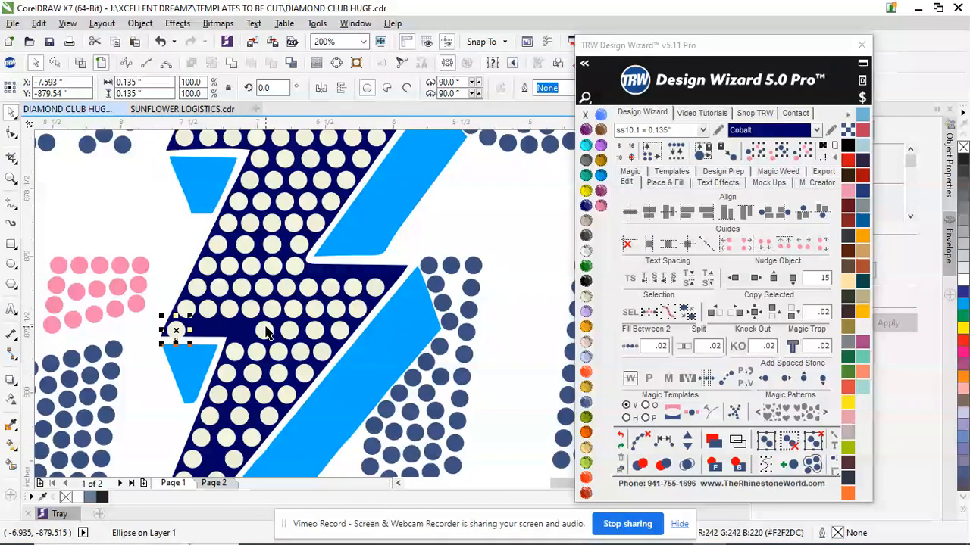
# - Delete the inner stones of the row above the lower notch, keeping its two end stones
pyautogui.press('Delete')
pyautogui.click(290, 332)
pyautogui.press('Delete')
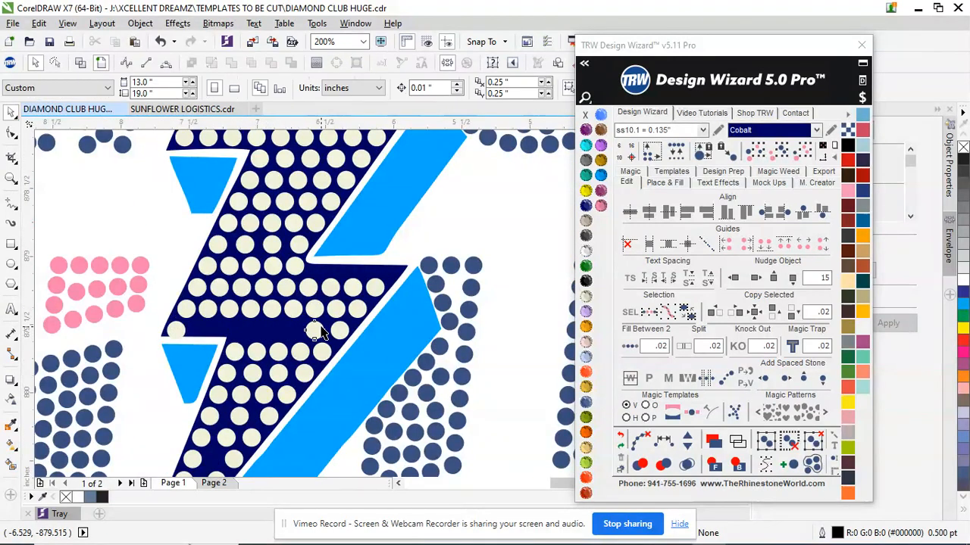
pyautogui.click(317, 331)
pyautogui.press('Delete')
# - Fill between the two end stones above the lower notch and reduce the fill by one stone, making eight evenly spaced stones
pyautogui.click(340, 331)
pyautogui.keyDown('shift'); pyautogui.click(191, 331); pyautogui.keyUp('shift')
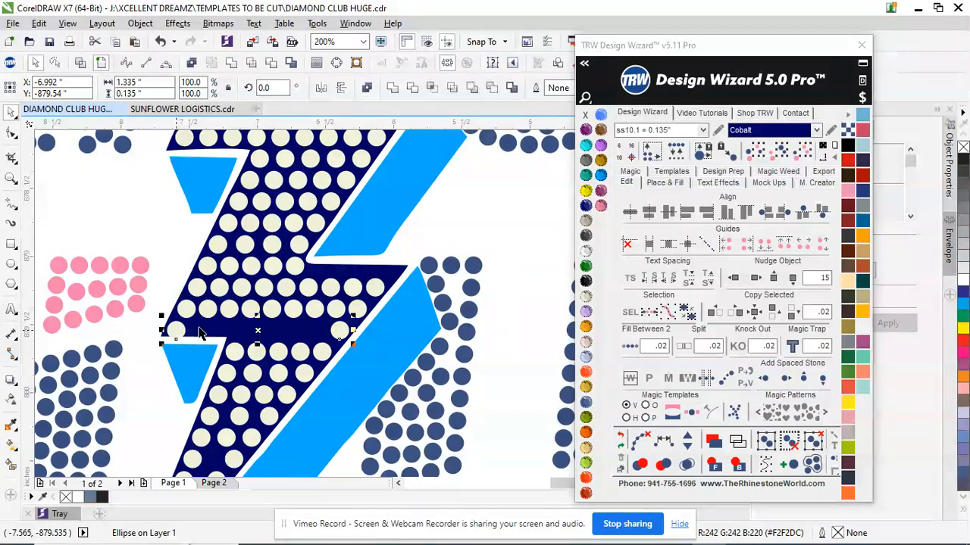
pyautogui.click(633, 350)
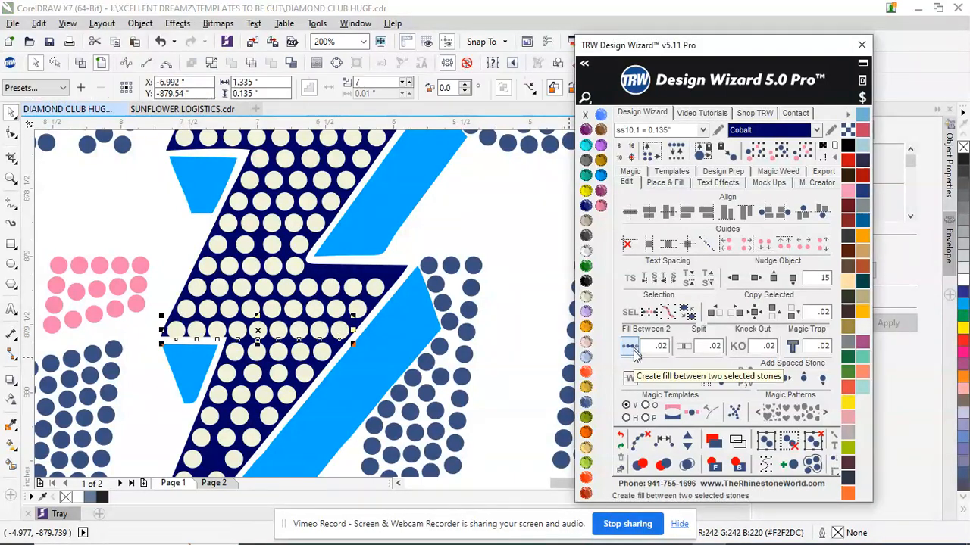
pyautogui.click(687, 450)
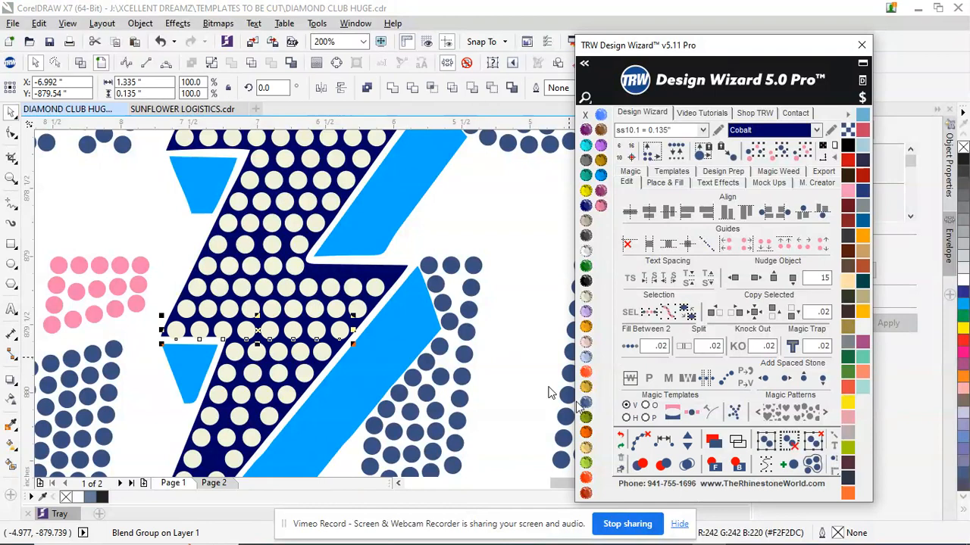
pyautogui.click(470, 231)
# - Move the rightmost stone of the row below the large middle blue piece out to the bolt's lower right tip
pyautogui.scroll(-3, 396, 264)
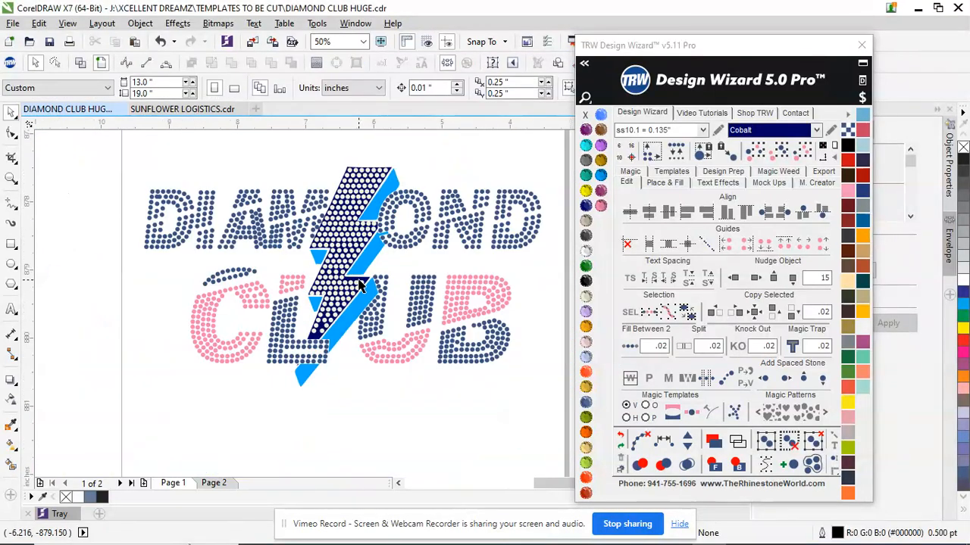
pyautogui.scroll(3, 347, 283)
pyautogui.scroll(2, 347, 283)
pyautogui.moveTo(258, 269); pyautogui.dragTo(447, 271)
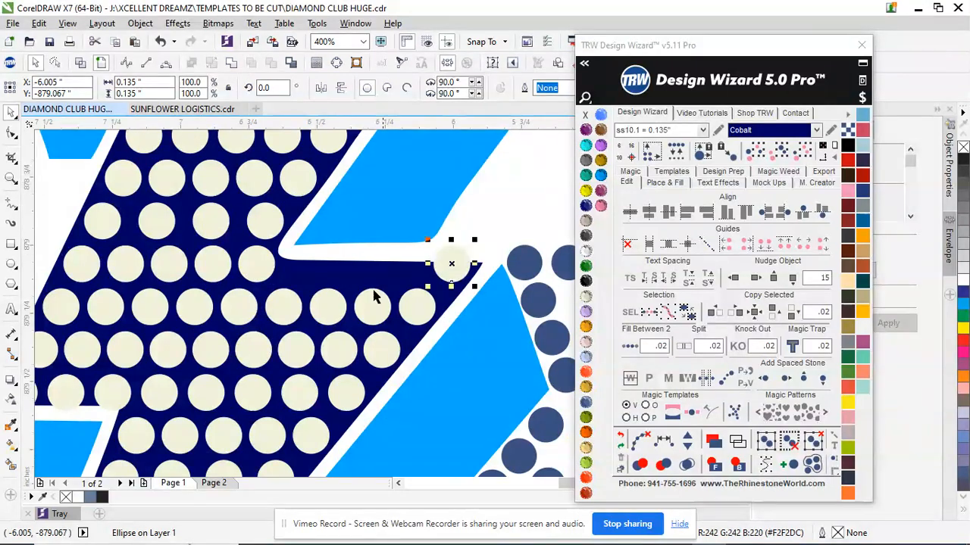
pyautogui.scroll(-3, 363, 296)
pyautogui.scroll(2, 341, 283)
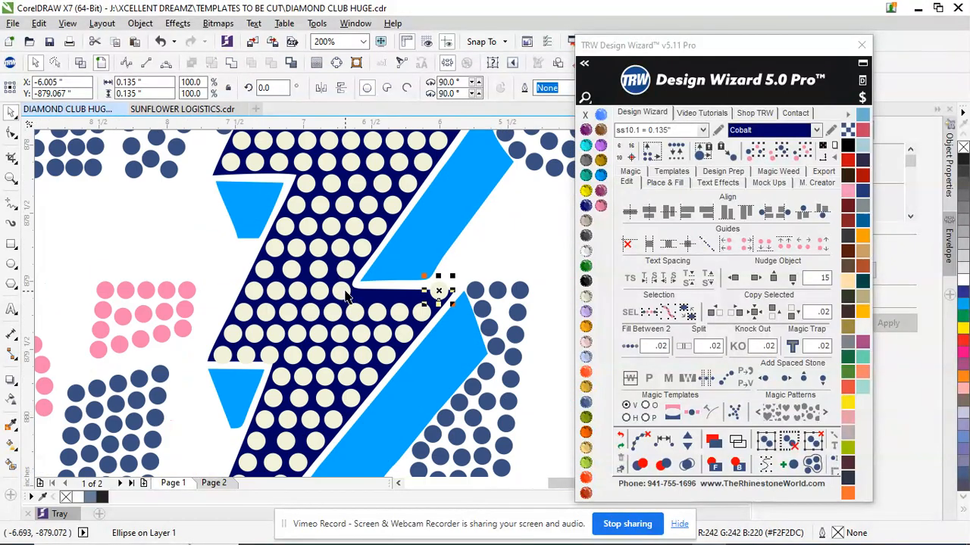
# - Delete the four inner stones of the lower right tip's row, keeping its leftmost stone and the tip stone
pyautogui.click(338, 291)
pyautogui.press('Delete')
pyautogui.click(318, 291)
pyautogui.press('Delete')
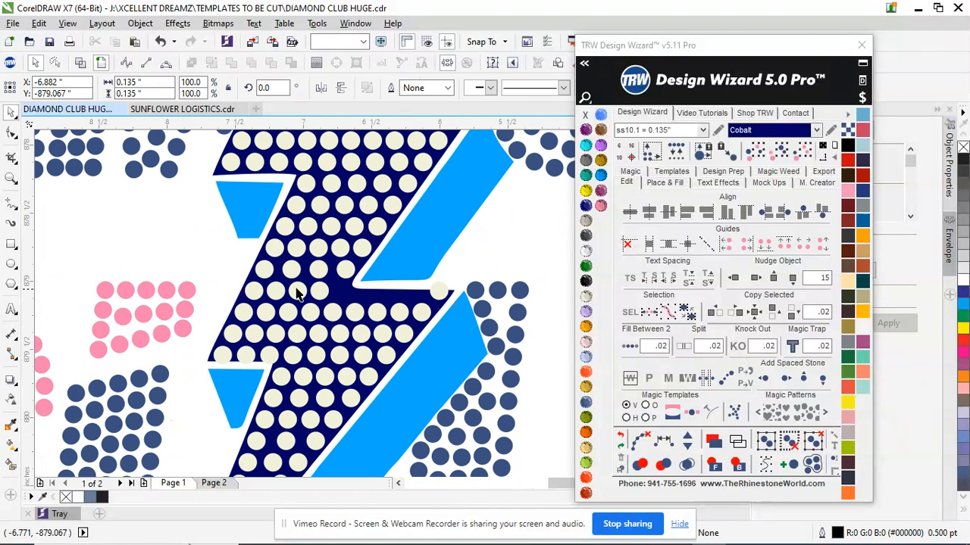
pyautogui.click(297, 291)
pyautogui.press('Delete')
pyautogui.click(274, 291)
pyautogui.press('Delete')
# - Fill between the two end stones of the lower right tip's row and respace the stones equally
pyautogui.click(254, 292)
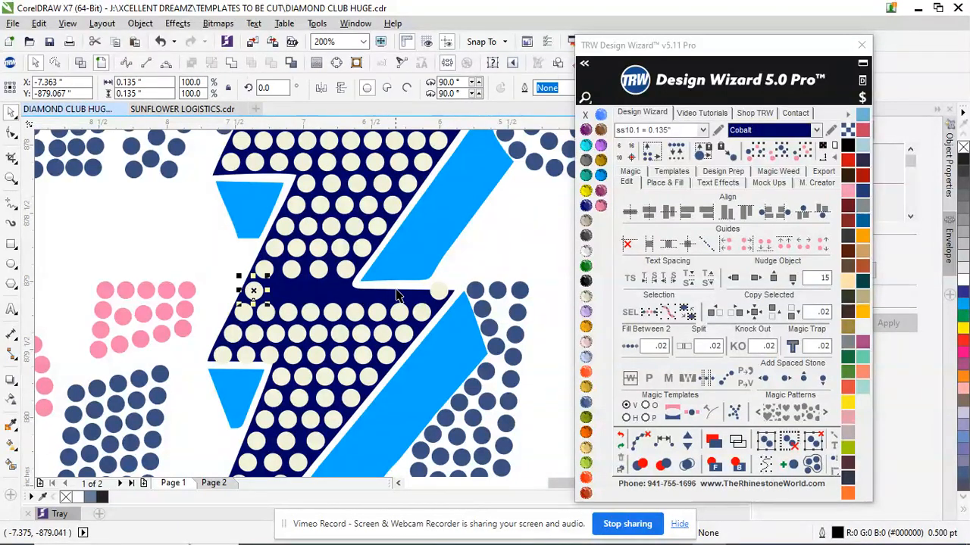
pyautogui.keyDown('shift'); pyautogui.click(444, 291); pyautogui.keyUp('shift')
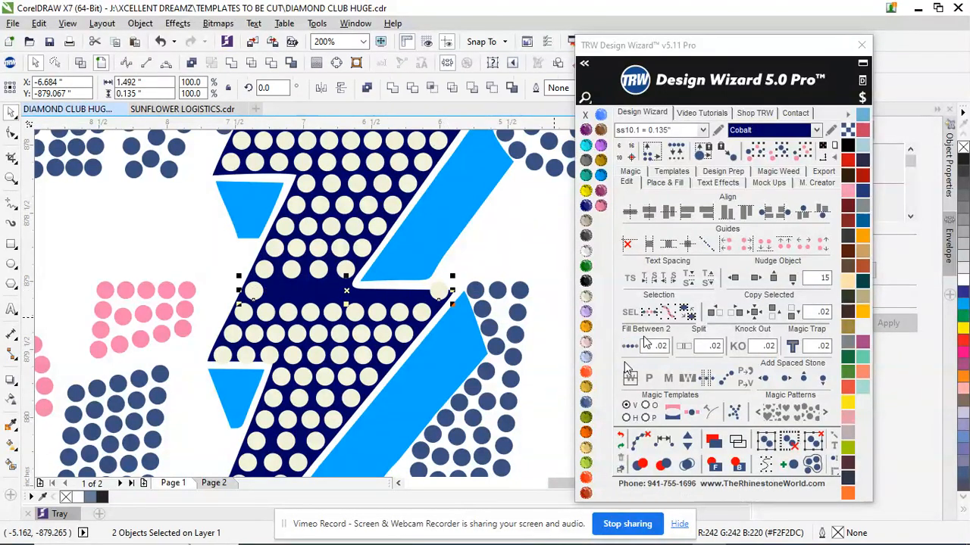
pyautogui.click(629, 346)
pyautogui.click(664, 442)
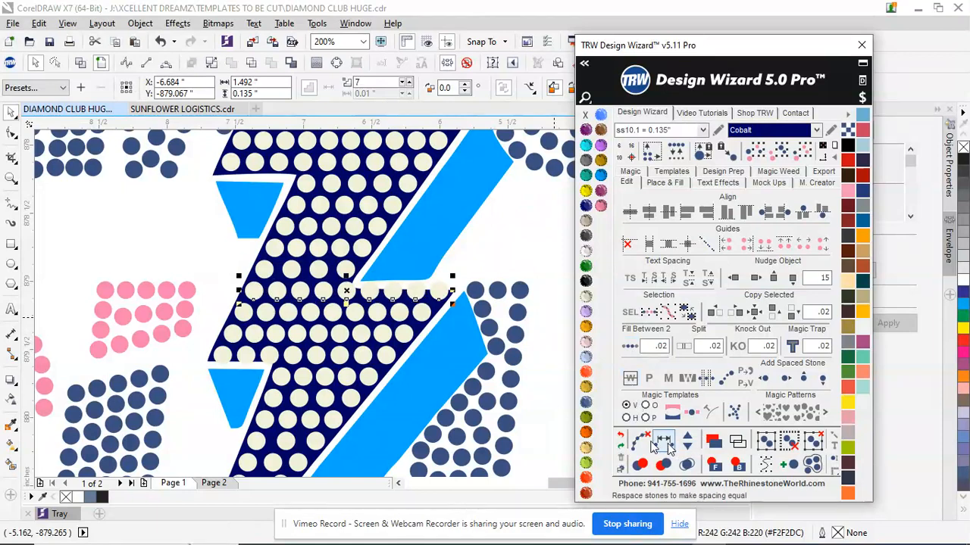
# - Replace the two middle stones in the row directly above with three evenly filled stones between its end stones, and clear the paths
pyautogui.click(318, 268)
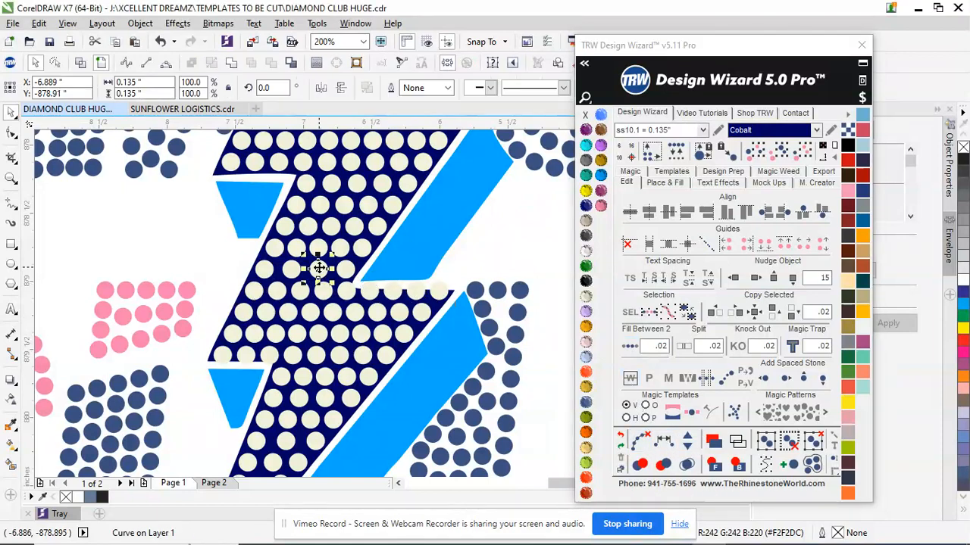
pyautogui.press('Delete')
pyautogui.click(292, 270)
pyautogui.press('Delete')
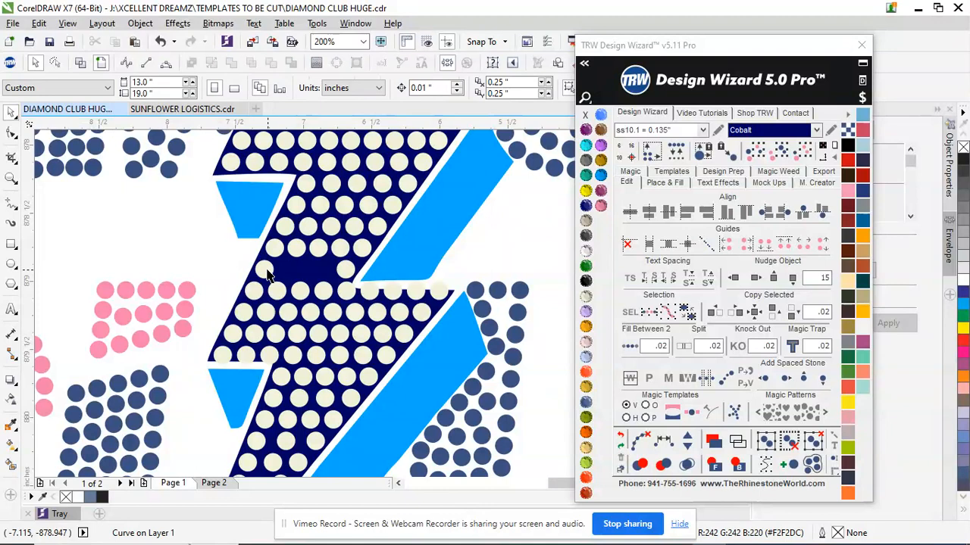
pyautogui.click(267, 272)
pyautogui.keyDown('shift'); pyautogui.click(345, 275); pyautogui.keyUp('shift')
pyautogui.click(630, 346)
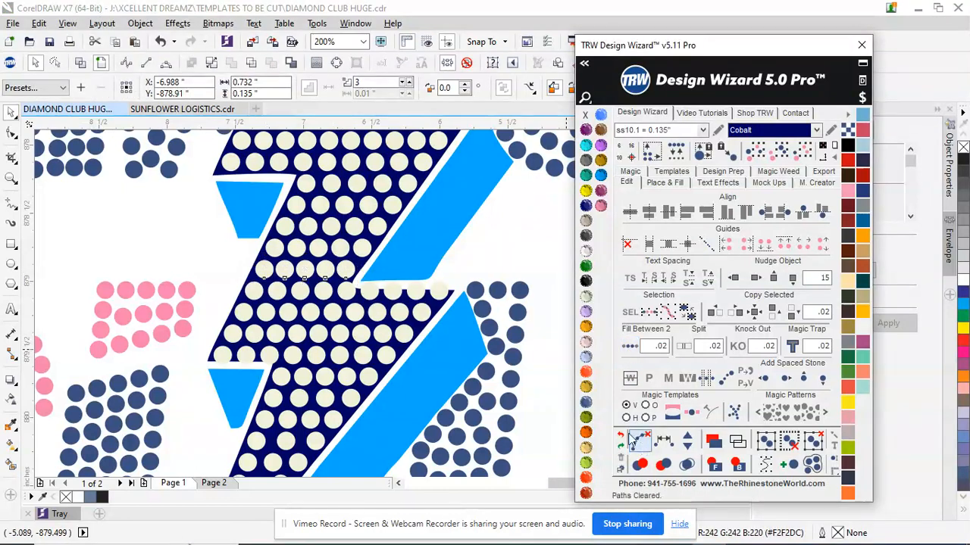
pyautogui.click(506, 244)
# - Shift the right stone of the bolt's second-lowest row outward and add one stone between its two stones, clearing the path
pyautogui.scroll(-3, 506, 244)
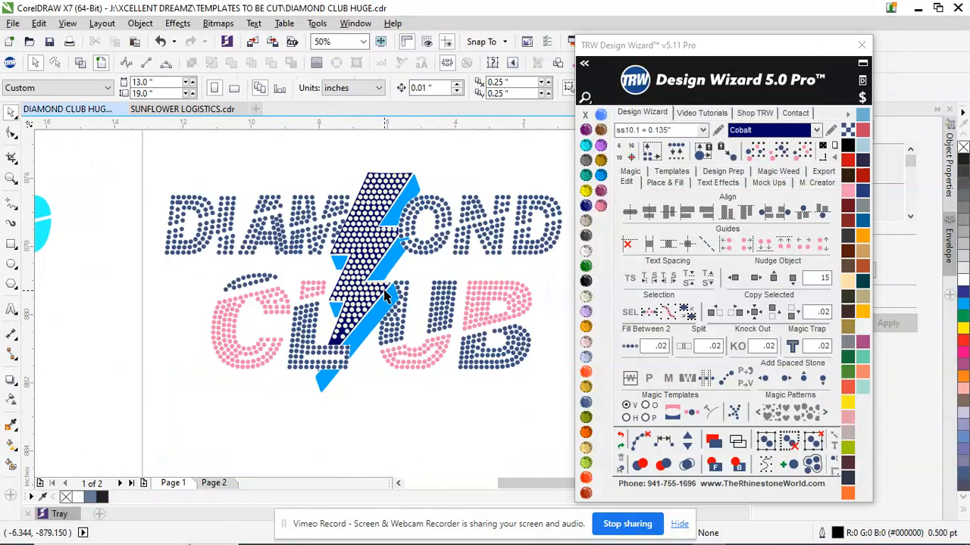
pyautogui.scroll(-1, 411, 228)
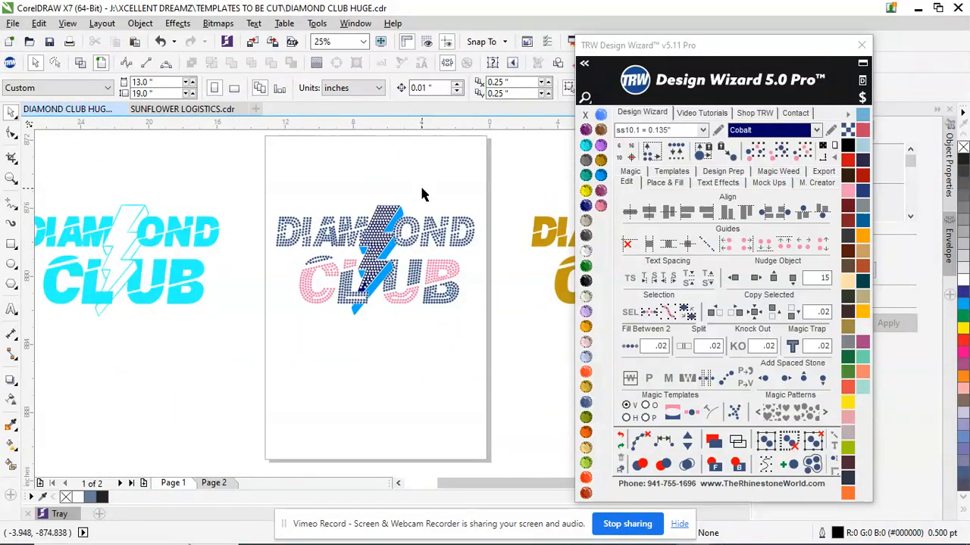
pyautogui.scroll(5, 346, 313)
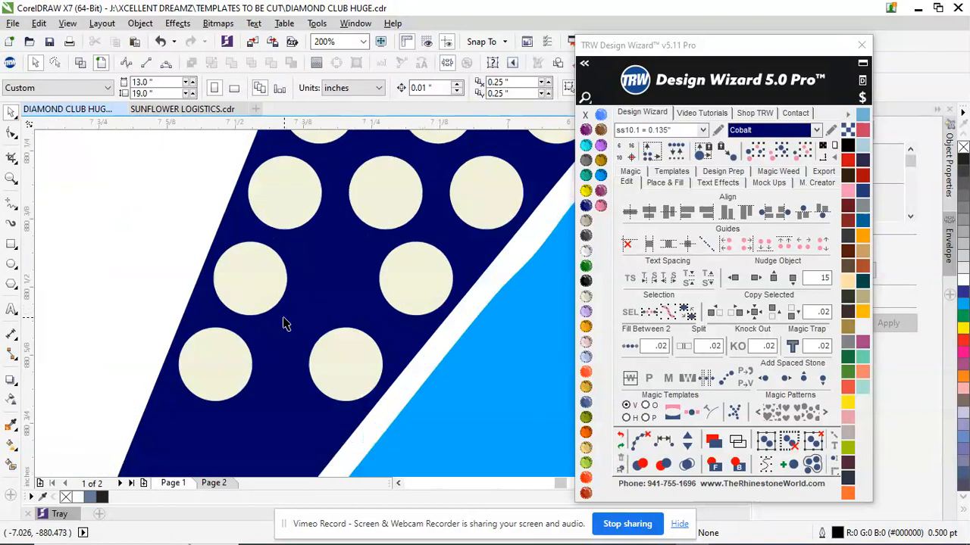
pyautogui.click(256, 297)
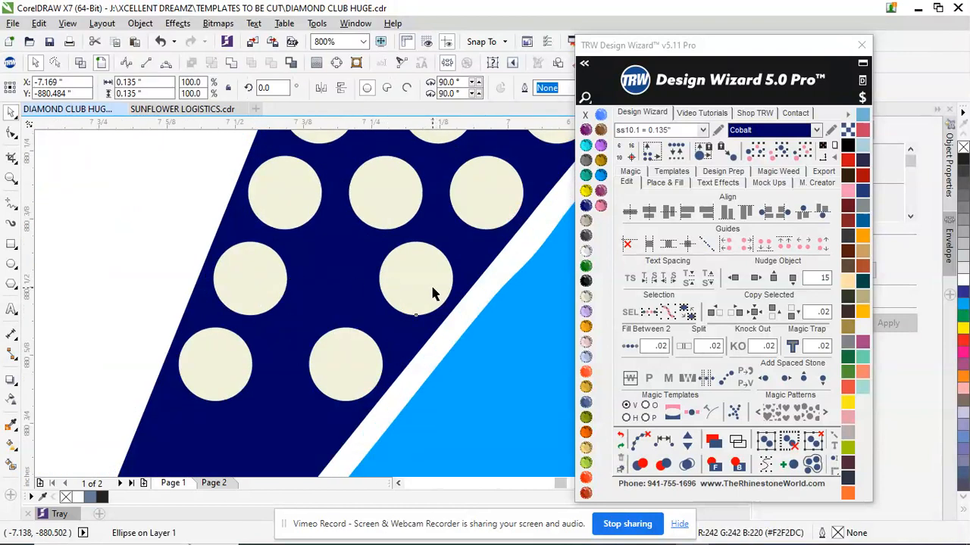
pyautogui.scroll(1, 425, 282)
pyautogui.moveTo(426, 282); pyautogui.dragTo(438, 283)
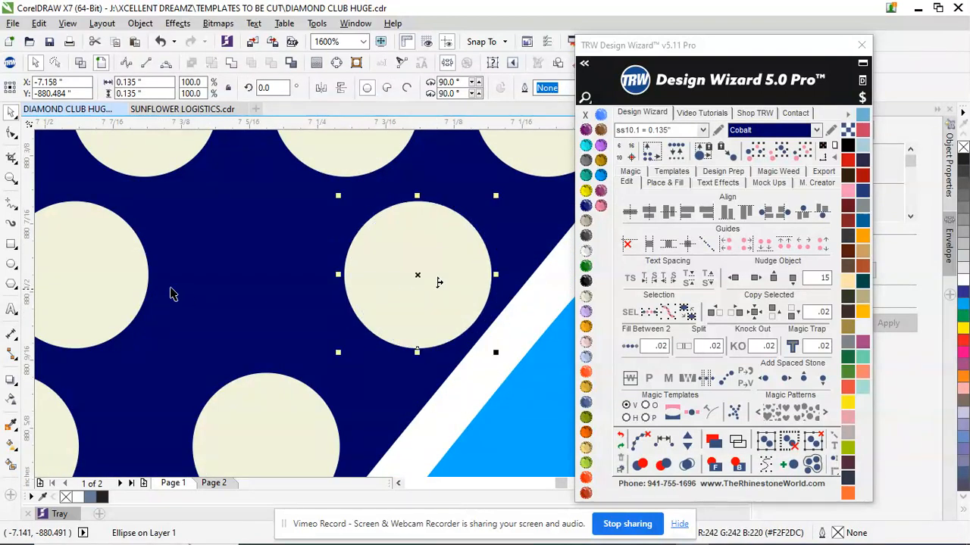
pyautogui.keyDown('shift'); pyautogui.click(139, 281); pyautogui.keyUp('shift')
pyautogui.click(658, 441)
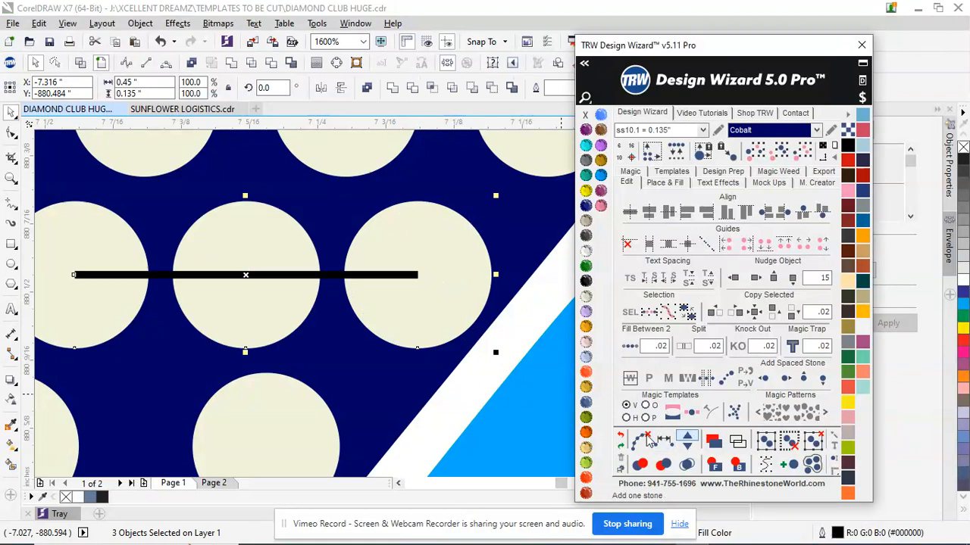
pyautogui.scroll(-8, 480, 401)
# - Place copies of the lowest row's stones in the bolt's empty lower end to form a new two-stone row
pyautogui.scroll(2, 477, 405)
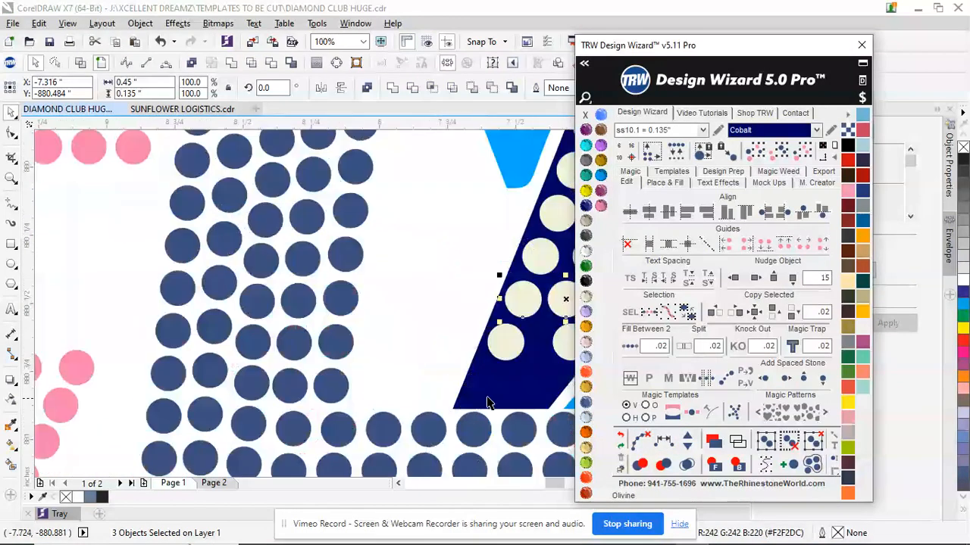
pyautogui.scroll(-1, 477, 406)
pyautogui.scroll(2, 489, 398)
pyautogui.click(482, 334)
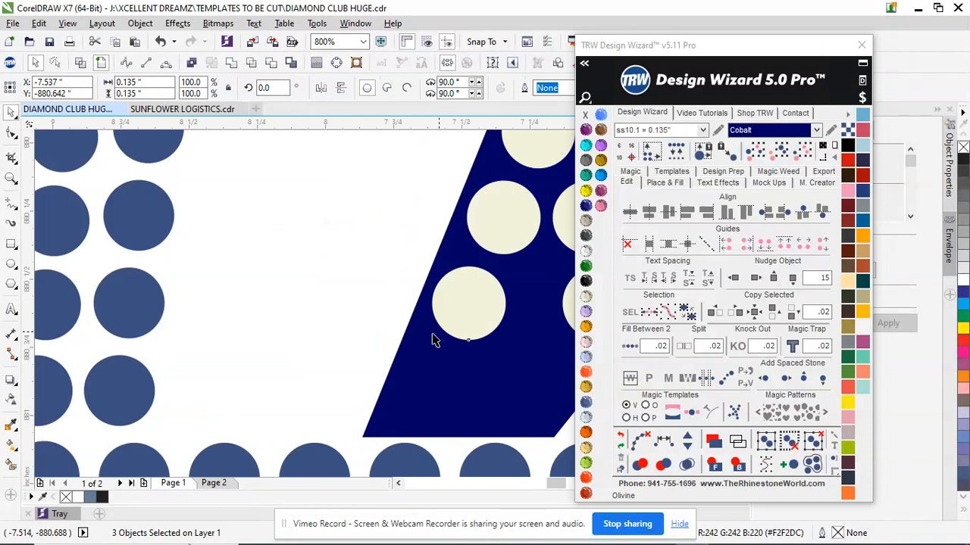
pyautogui.scroll(-2, 447, 340)
pyautogui.scroll(2, 485, 311)
pyautogui.keyDown('shift'); pyautogui.click(485, 304); pyautogui.keyUp('shift')
pyautogui.moveTo(485, 304); pyautogui.dragTo(417, 387)
pyautogui.scroll(1, 456, 384)
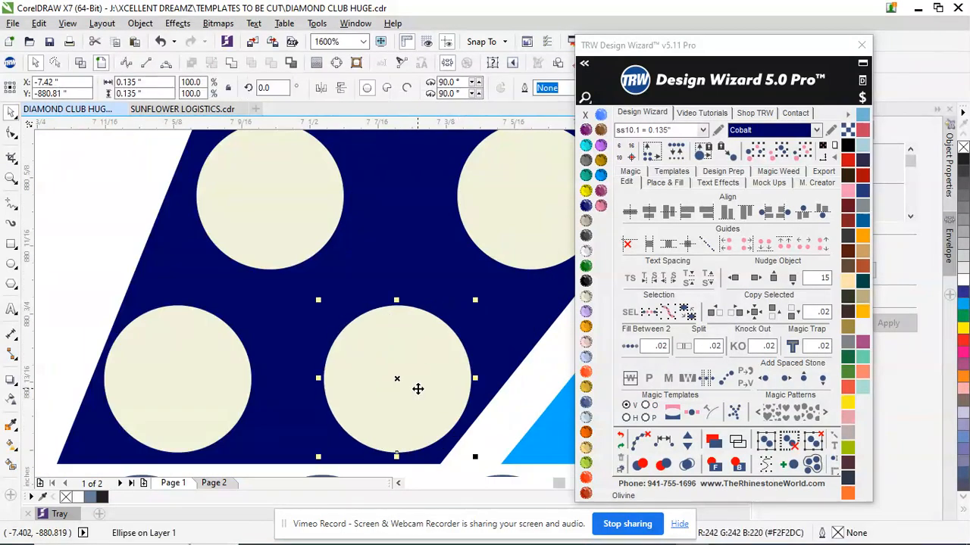
# - Nudge the gold DIAMOND CLUB artwork left by 15 so it overlays the rhinestone design on the page
pyautogui.scroll(-4, 417, 388)
pyautogui.scroll(-2, 240, 241)
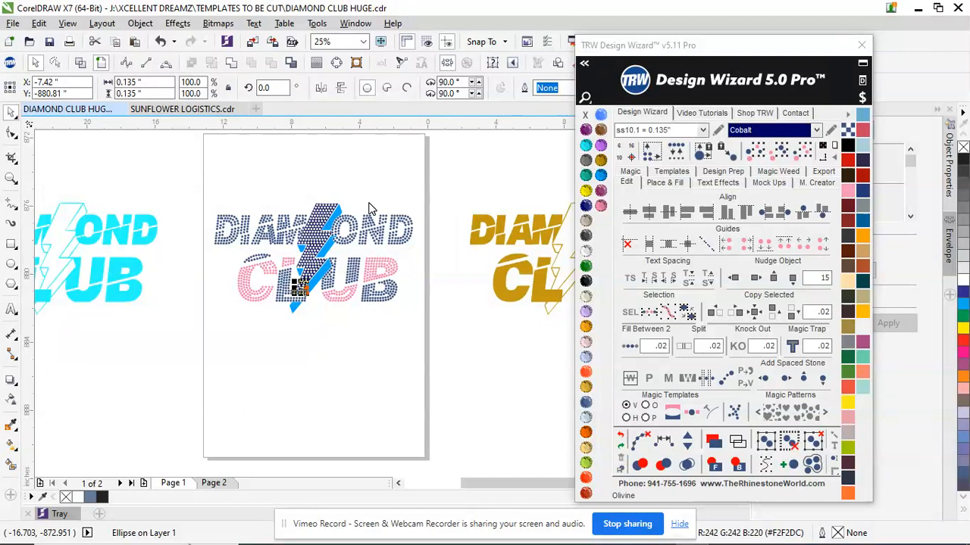
pyautogui.scroll(-1, 309, 234)
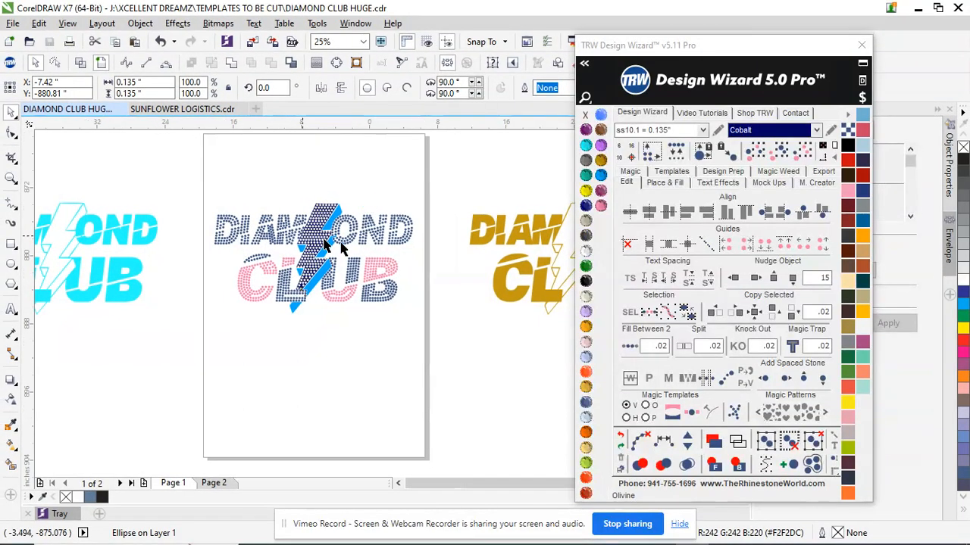
pyautogui.scroll(-1, 346, 249)
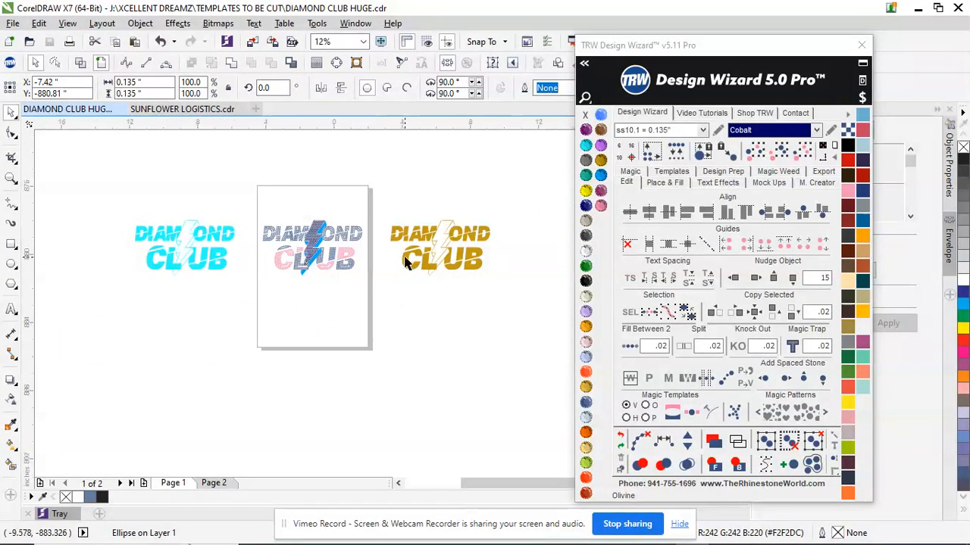
pyautogui.scroll(1, 406, 264)
pyautogui.scroll(-1, 443, 244)
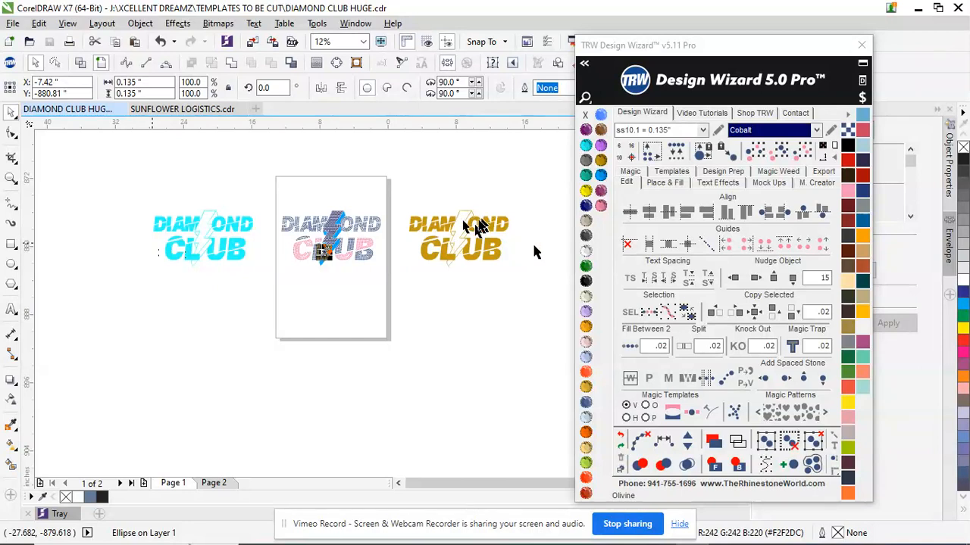
pyautogui.click(484, 231)
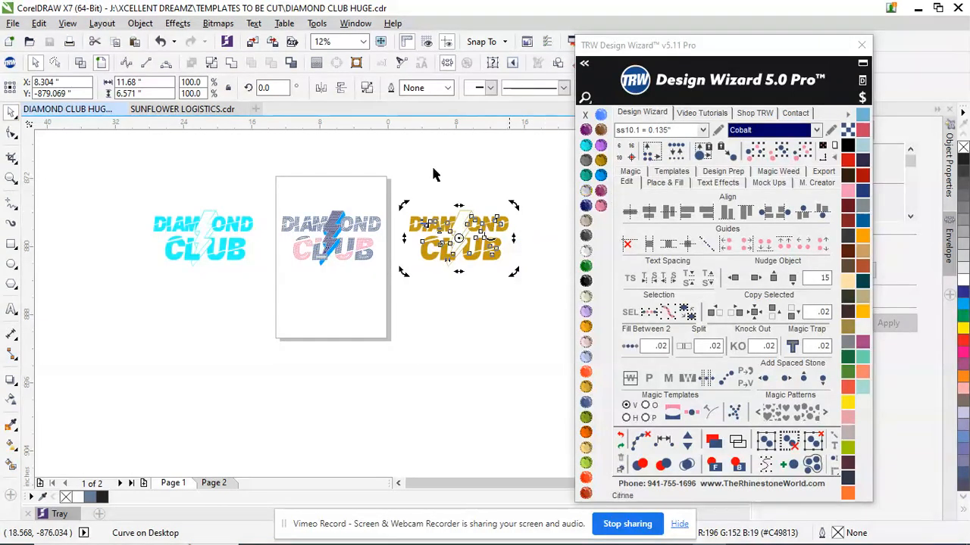
pyautogui.click(493, 162)
pyautogui.click(505, 223)
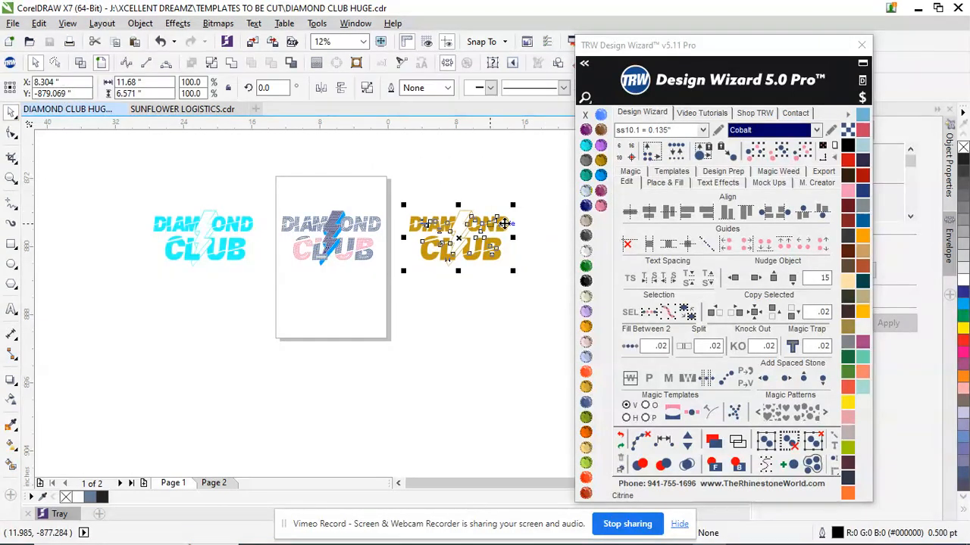
pyautogui.click(734, 277)
pyautogui.press('Escape')
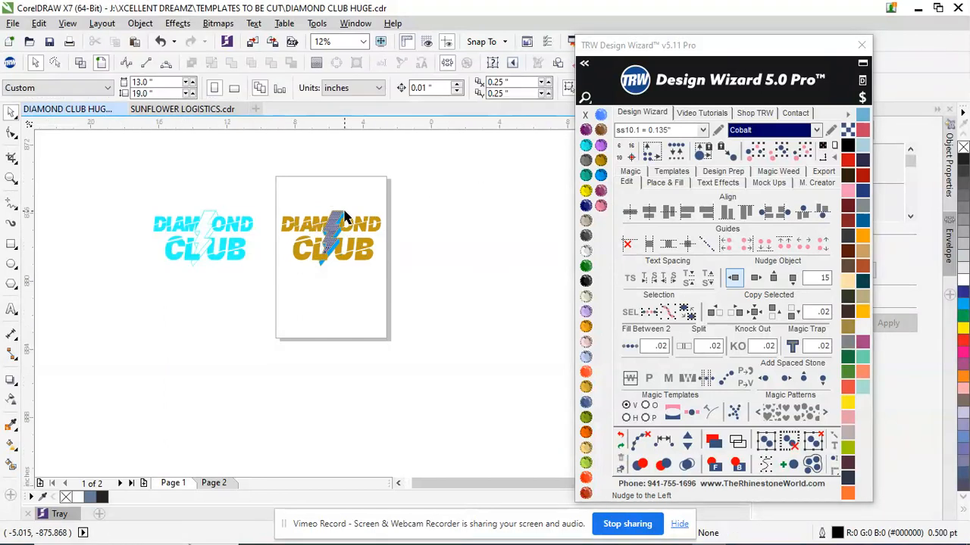
# - Create one outside contour around the gold artwork with Island Fill, 0.09 contour spacing and Add Stones turned off
pyautogui.scroll(5, 342, 221)
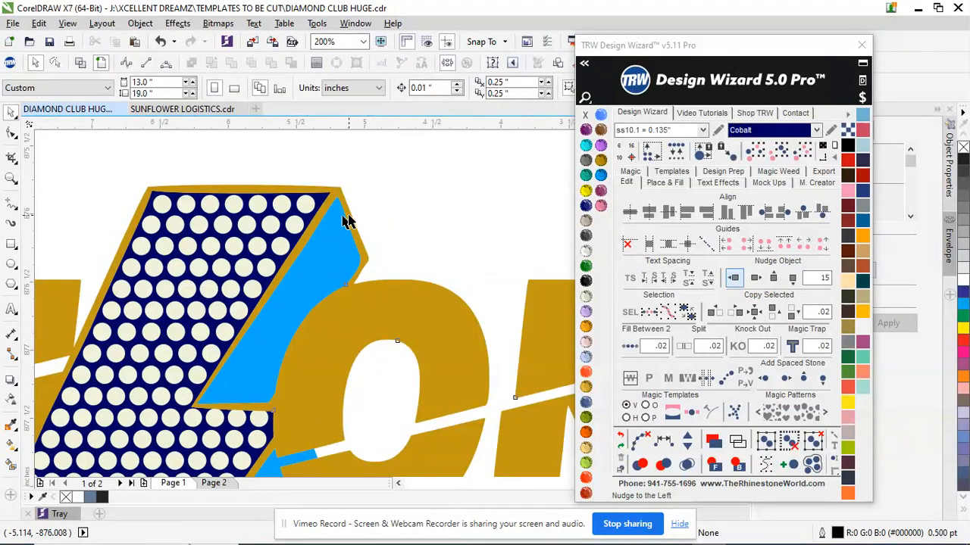
pyautogui.click(350, 215)
pyautogui.click(666, 184)
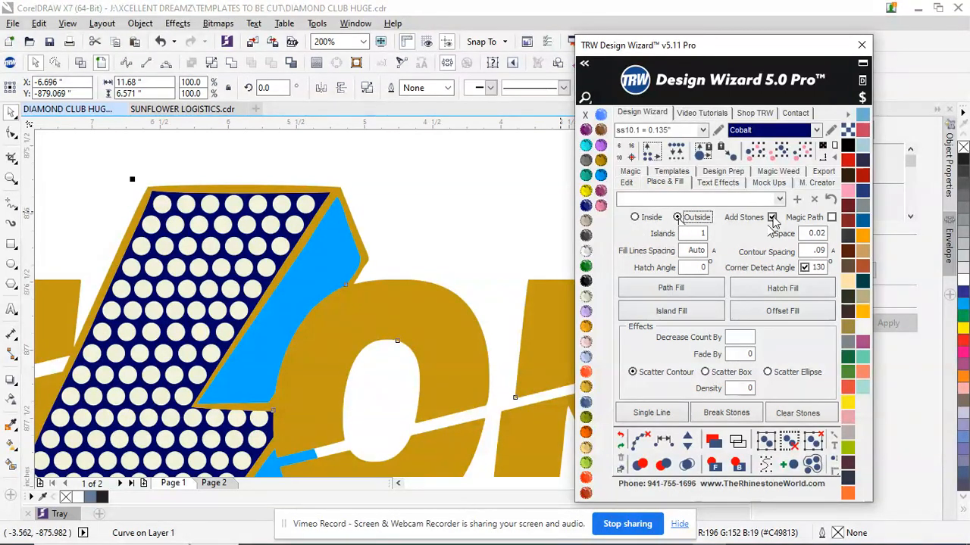
pyautogui.click(772, 219)
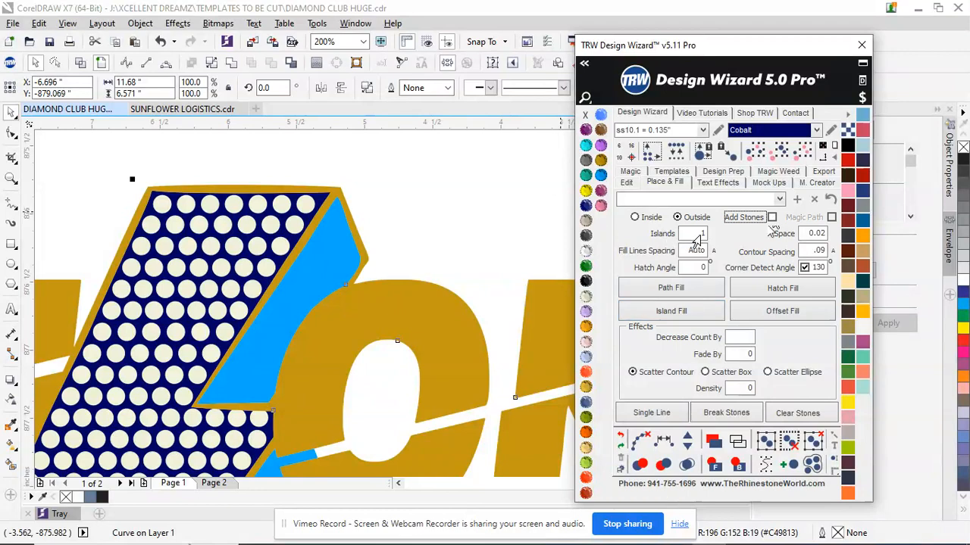
pyautogui.click(671, 310)
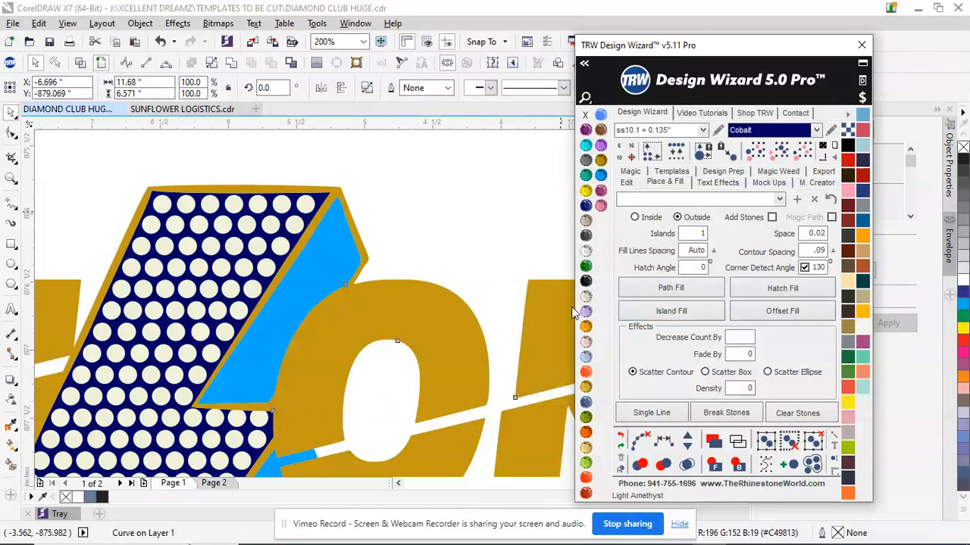
pyautogui.scroll(-2, 343, 293)
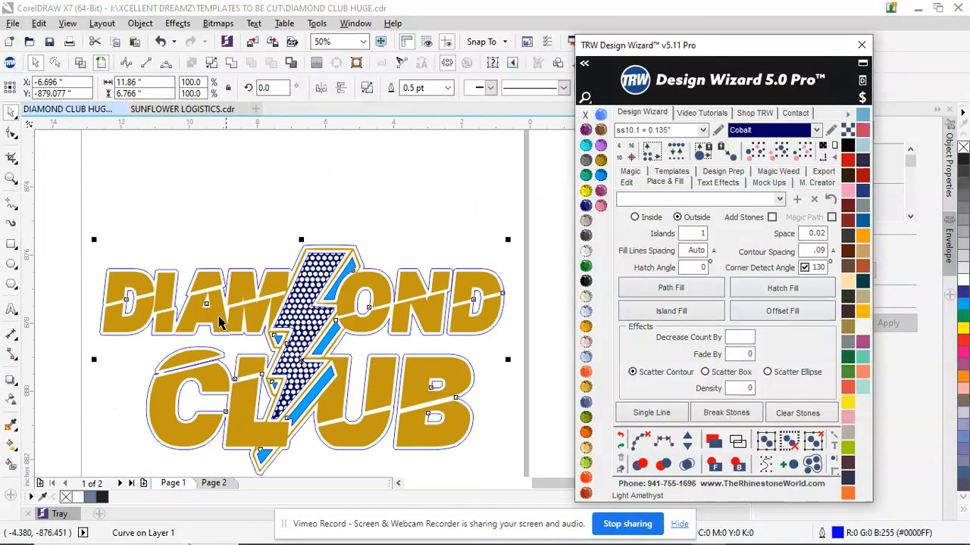
pyautogui.scroll(1, 164, 371)
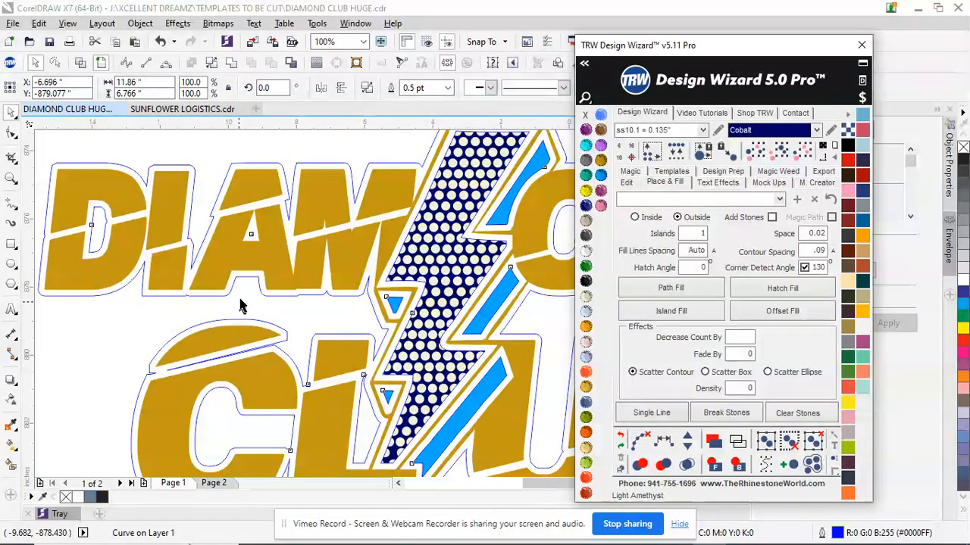
pyautogui.scroll(-1, 231, 303)
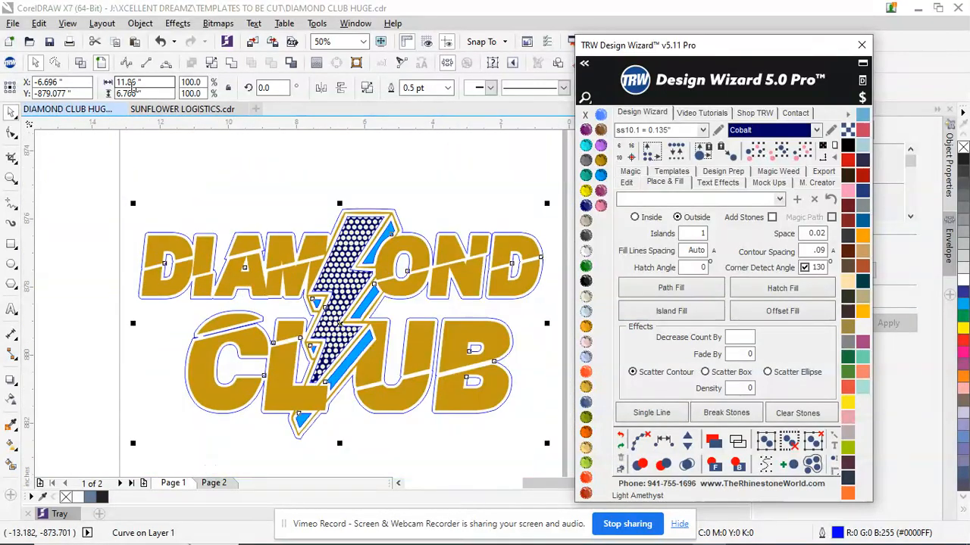
# - Fill the new outside contour with Jet Black, deselect it and check how it covers the stones around the bolt
pyautogui.click(585, 282)
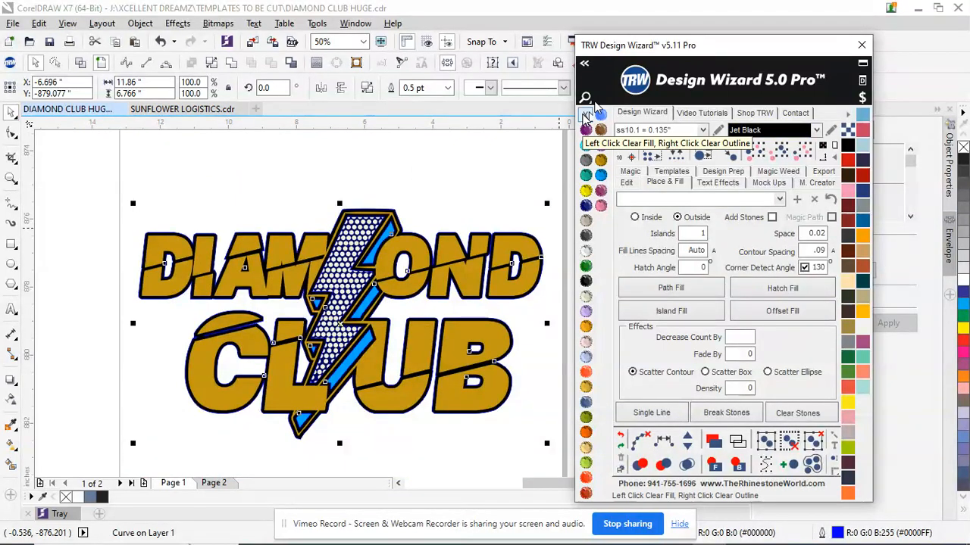
pyautogui.click(327, 161)
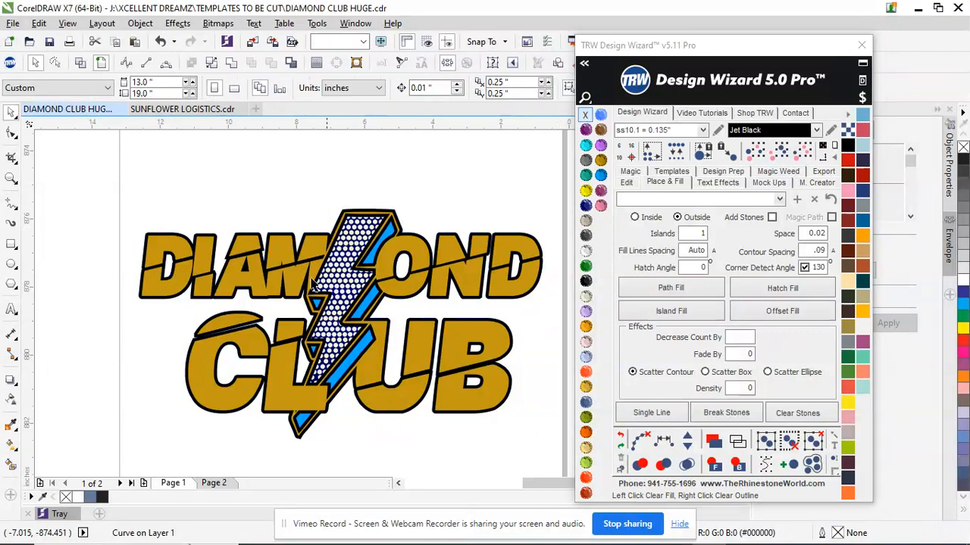
pyautogui.scroll(2, 195, 344)
pyautogui.scroll(2, 180, 337)
pyautogui.scroll(-2, 179, 337)
pyautogui.scroll(-1, 234, 328)
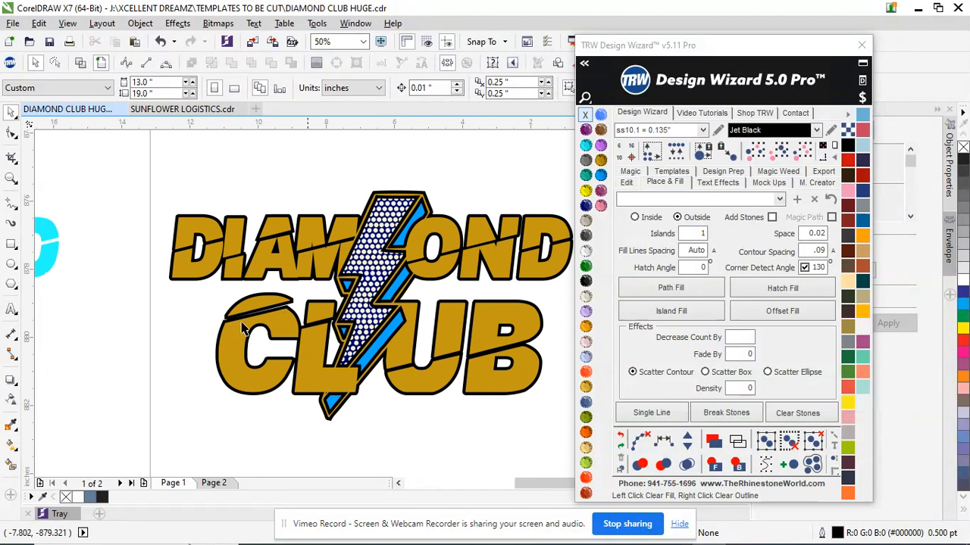
pyautogui.scroll(5, 397, 265)
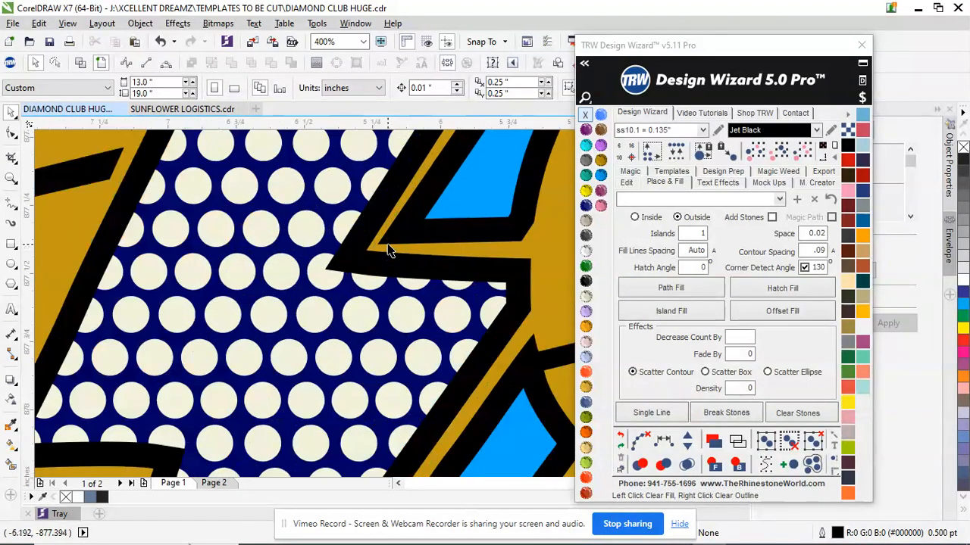
pyautogui.scroll(-2, 385, 269)
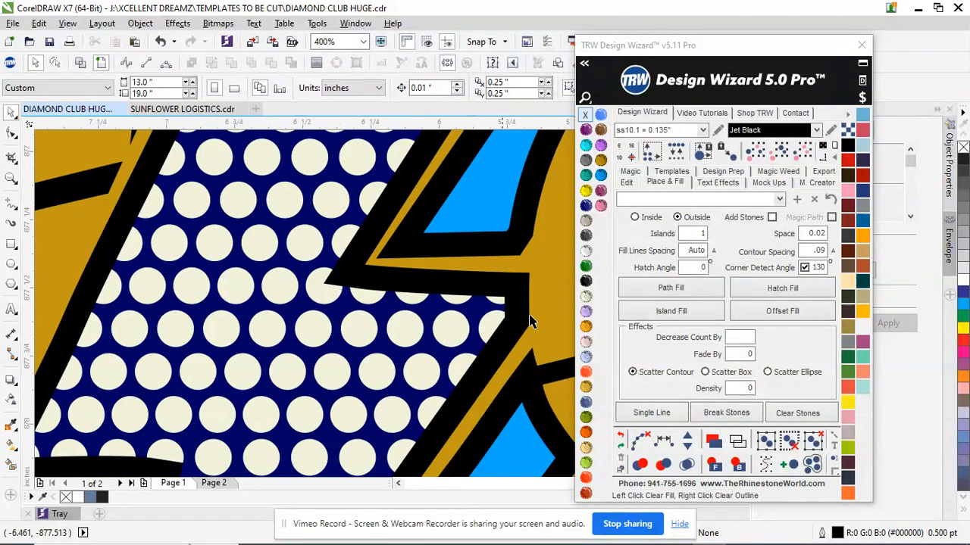
# - Select all the cream rhinestones in the bolt and bring them to the front of the black contour and gold artwork
pyautogui.click(447, 325)
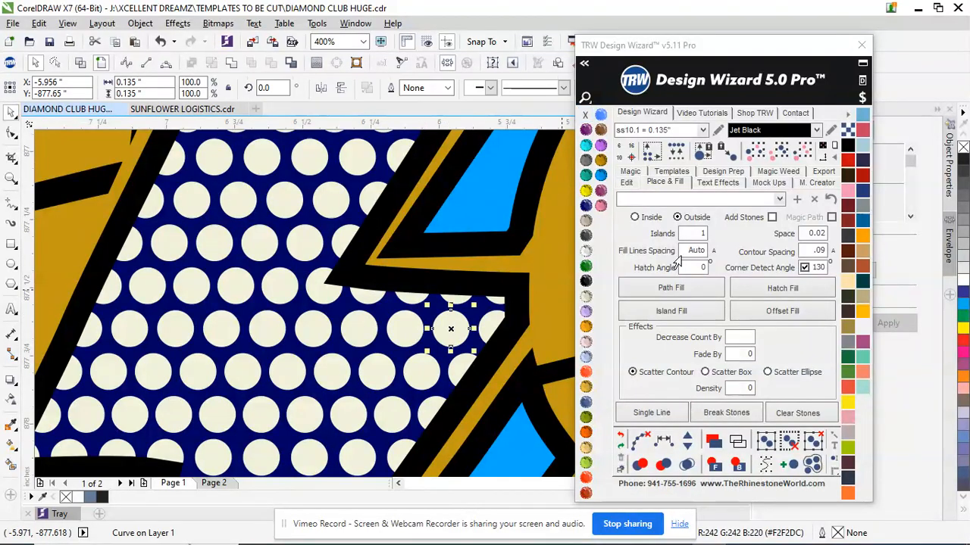
pyautogui.click(716, 470)
pyautogui.scroll(-3, 369, 342)
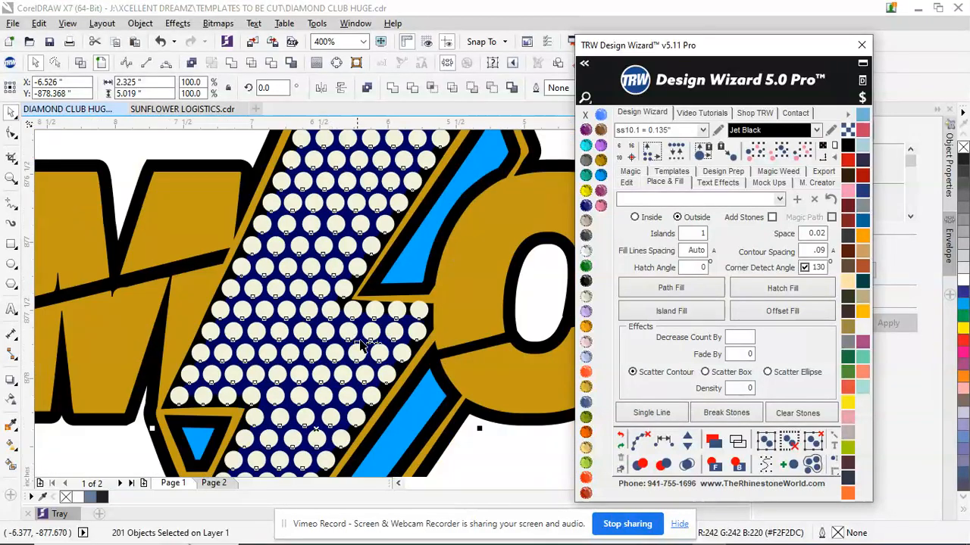
pyautogui.click(466, 193)
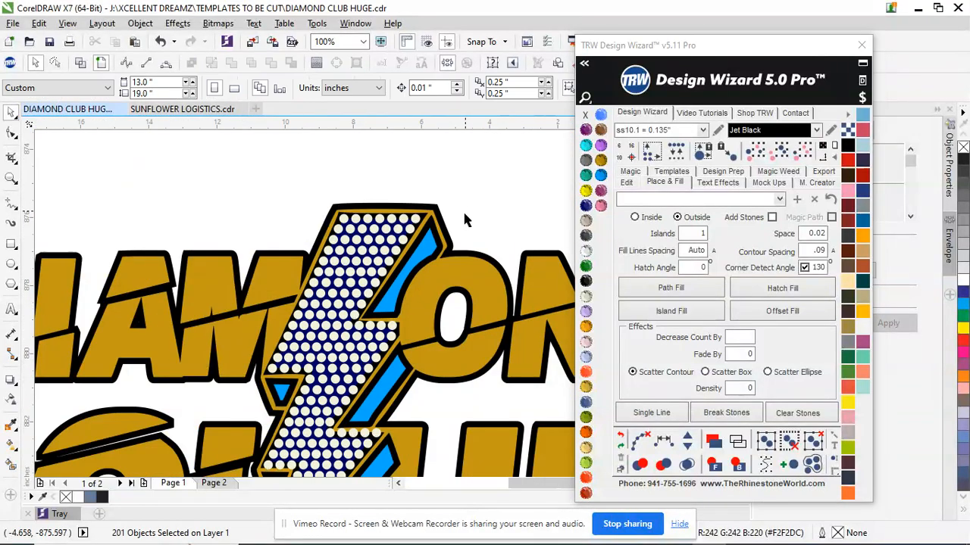
# - Delete the stones of the lower right tip's row that lie over the gold and black borders
pyautogui.scroll(-1, 463, 209)
pyautogui.scroll(2, 427, 282)
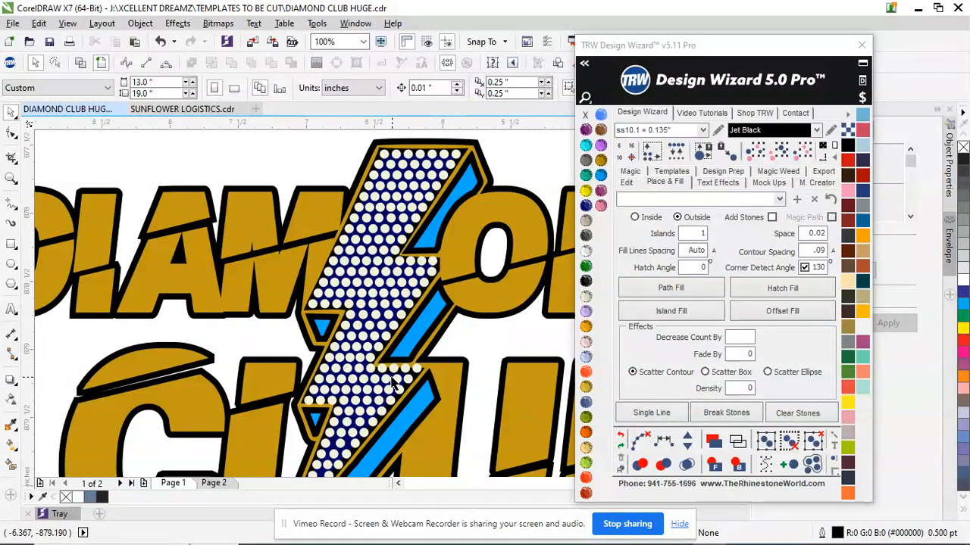
pyautogui.scroll(1, 392, 382)
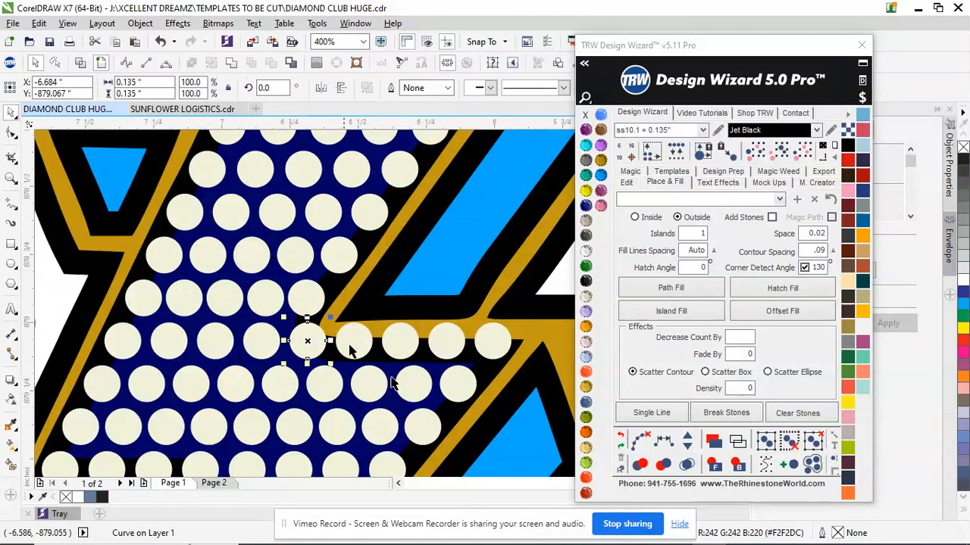
pyautogui.press('Delete')
pyautogui.click(359, 346)
pyautogui.press('Delete')
pyautogui.press('Delete')
pyautogui.click(446, 340)
pyautogui.press('Delete')
pyautogui.scroll(-2, 331, 332)
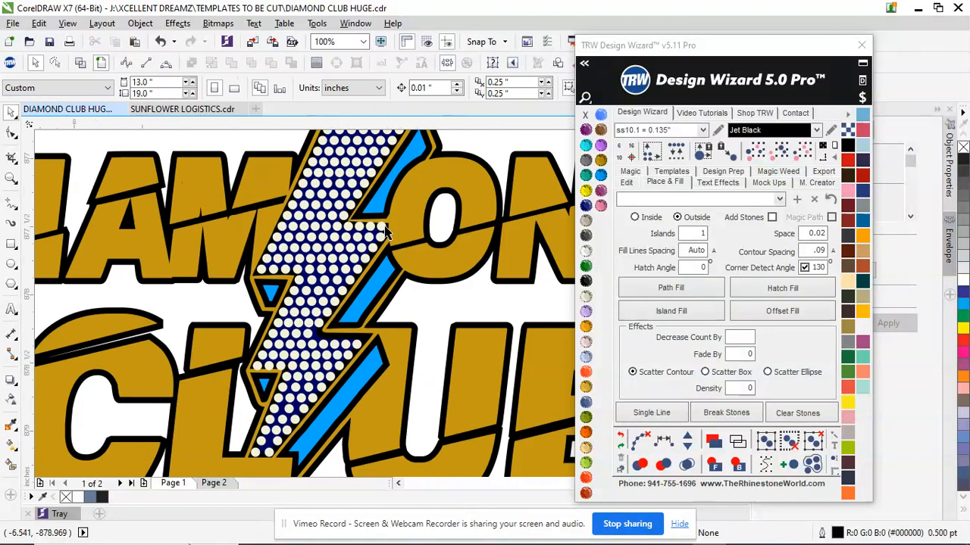
# - Delete the stones along the bolt's right border just below the upper right tip
pyautogui.scroll(1, 345, 307)
pyautogui.click(347, 287)
pyautogui.press('Delete')
pyautogui.click(330, 311)
pyautogui.press('Delete')
pyautogui.click(282, 377)
pyautogui.press('Delete')
# - Delete the stones of the upper right tip's top row and the inner corner above it that cross the black border
pyautogui.click(376, 227)
pyautogui.press('Delete')
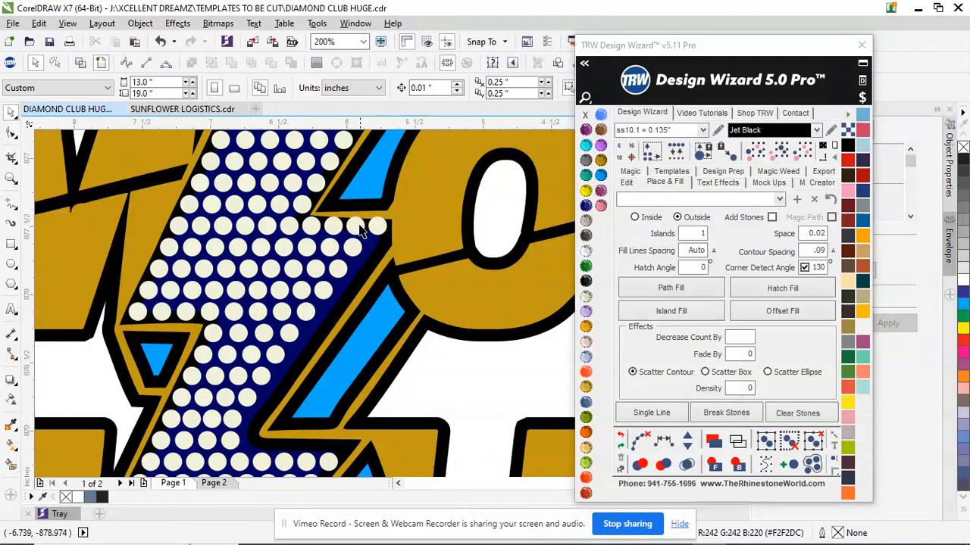
pyautogui.click(303, 227)
pyautogui.press('Delete')
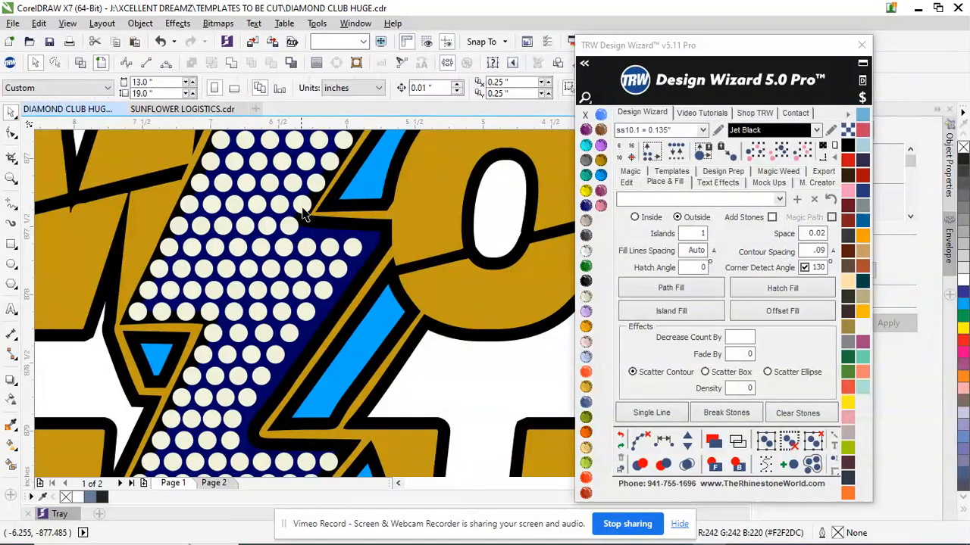
pyautogui.click(300, 206)
pyautogui.press('Delete')
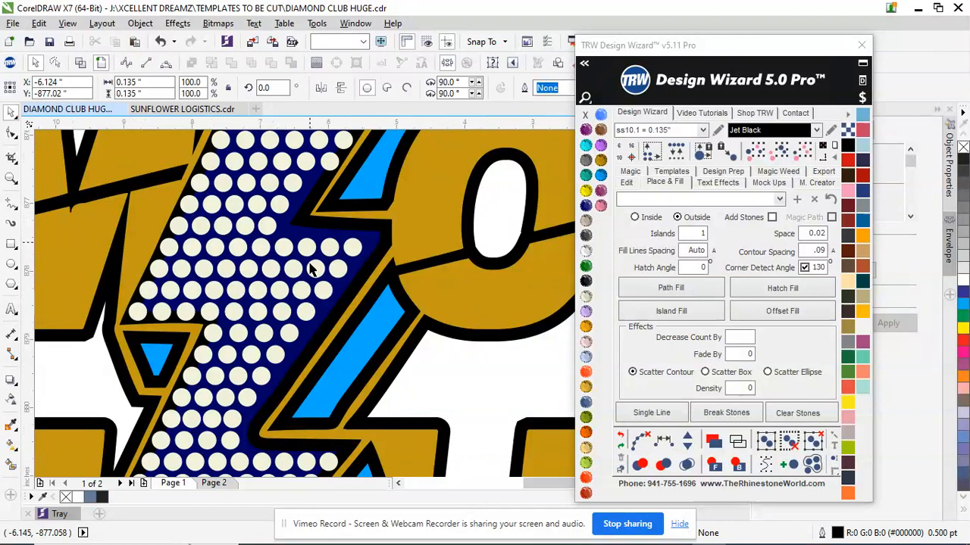
# - Delete the stones along the right border of the bolt's upper section that overlap the black contour
pyautogui.scroll(-3, 322, 201)
pyautogui.scroll(4, 328, 217)
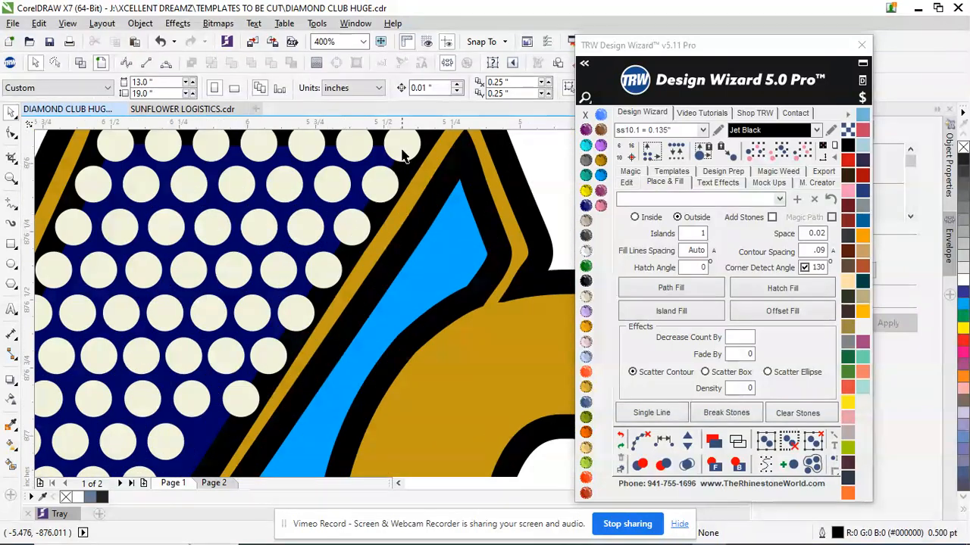
pyautogui.click(350, 226)
pyautogui.press('Delete')
pyautogui.click(326, 267)
pyautogui.press('Delete')
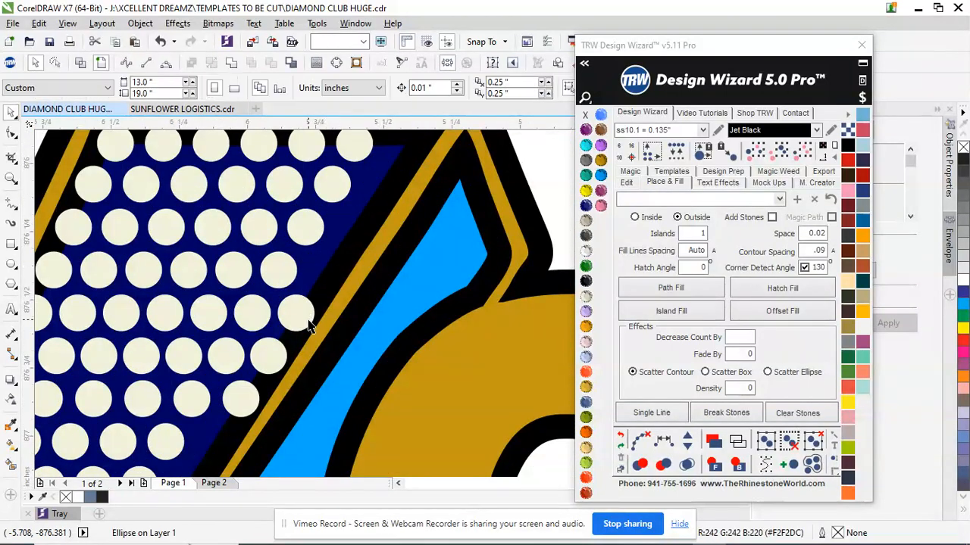
pyautogui.click(306, 315)
pyautogui.press('Delete')
pyautogui.click(280, 351)
pyautogui.press('Delete')
# - Delete the row of stones lying over the border along the bolt's top edge
pyautogui.scroll(-2, 246, 326)
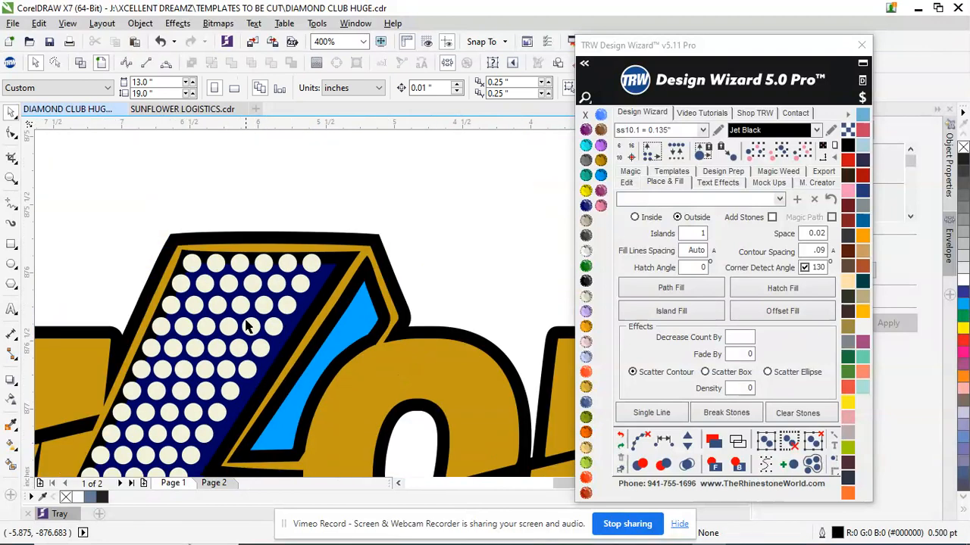
pyautogui.click(196, 260)
pyautogui.press('Delete')
pyautogui.click(217, 262)
pyautogui.press('Delete')
pyautogui.click(263, 264)
pyautogui.press('Delete')
pyautogui.click(312, 263)
pyautogui.press('Delete')
# - Delete the stones crossing the left border of the bolt's upper section, working down from the top corner
pyautogui.scroll(-1, 260, 243)
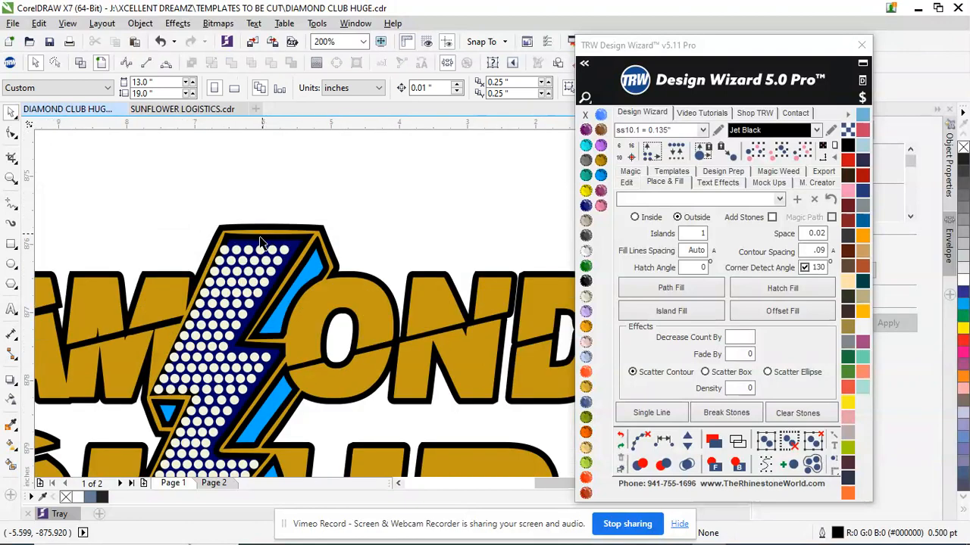
pyautogui.scroll(1, 234, 267)
pyautogui.press('Delete')
pyautogui.click(207, 278)
pyautogui.press('Delete')
pyautogui.click(194, 302)
pyautogui.press('Delete')
pyautogui.click(184, 326)
pyautogui.press('Delete')
pyautogui.click(172, 348)
pyautogui.press('Delete')
pyautogui.click(153, 384)
pyautogui.scroll(-2, 269, 239)
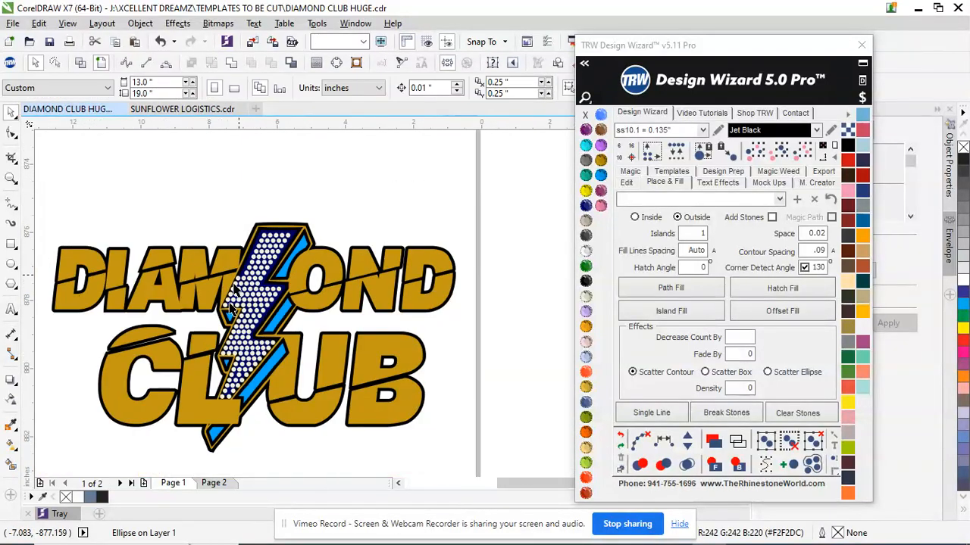
pyautogui.press('Delete')
# - Remove the remaining left-border stones of the upper section down towards the upper left tip
pyautogui.scroll(3, 238, 280)
pyautogui.click(239, 265)
pyautogui.press('Delete')
pyautogui.click(219, 309)
pyautogui.press('Delete')
pyautogui.click(209, 331)
pyautogui.press('Delete')
pyautogui.click(198, 353)
pyautogui.press('Delete')
# - Delete the stones along the bolt's left border between the upper left tip and the lower left tip
pyautogui.scroll(-1, 240, 297)
pyautogui.scroll(-2, 242, 303)
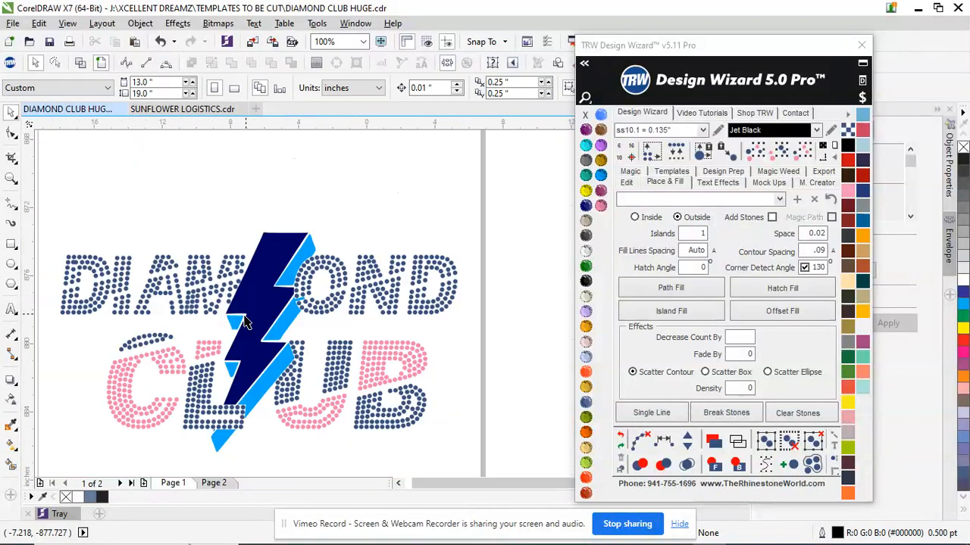
pyautogui.scroll(4, 227, 356)
pyautogui.scroll(-2, 221, 392)
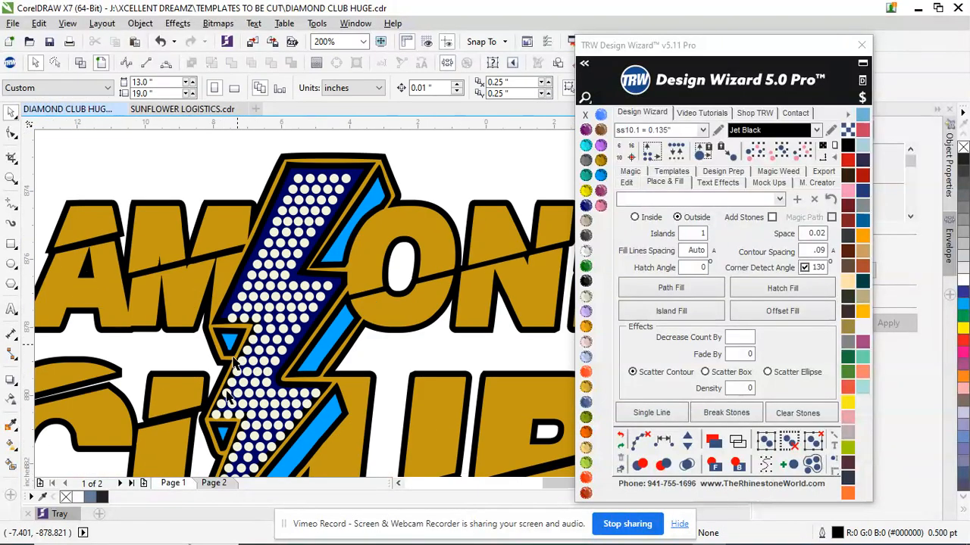
pyautogui.scroll(4, 212, 409)
pyautogui.click(229, 372)
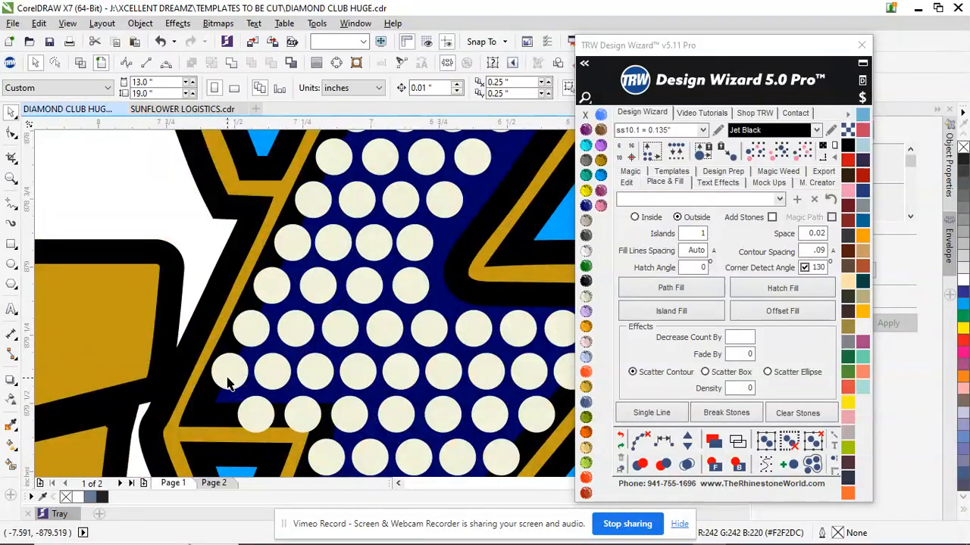
pyautogui.press('Delete')
pyautogui.click(248, 333)
pyautogui.press('Delete')
pyautogui.click(271, 284)
pyautogui.press('Delete')
pyautogui.press('Delete')
pyautogui.click(309, 203)
pyautogui.press('Delete')
# - Delete the stones over the black border along the underside of the upper left tip and its inner corner
pyautogui.scroll(-3, 322, 261)
pyautogui.scroll(2, 316, 260)
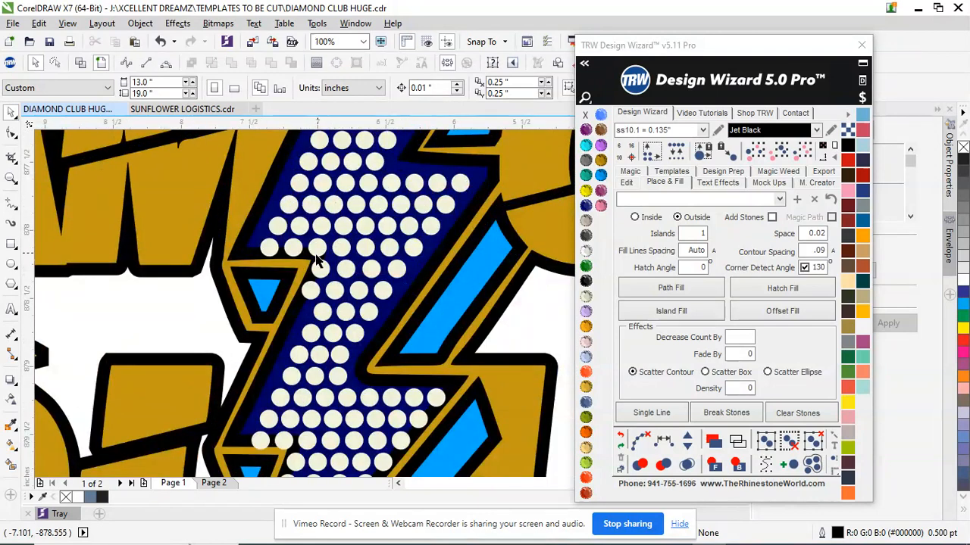
pyautogui.scroll(2, 316, 265)
pyautogui.click(300, 314)
pyautogui.press('Delete')
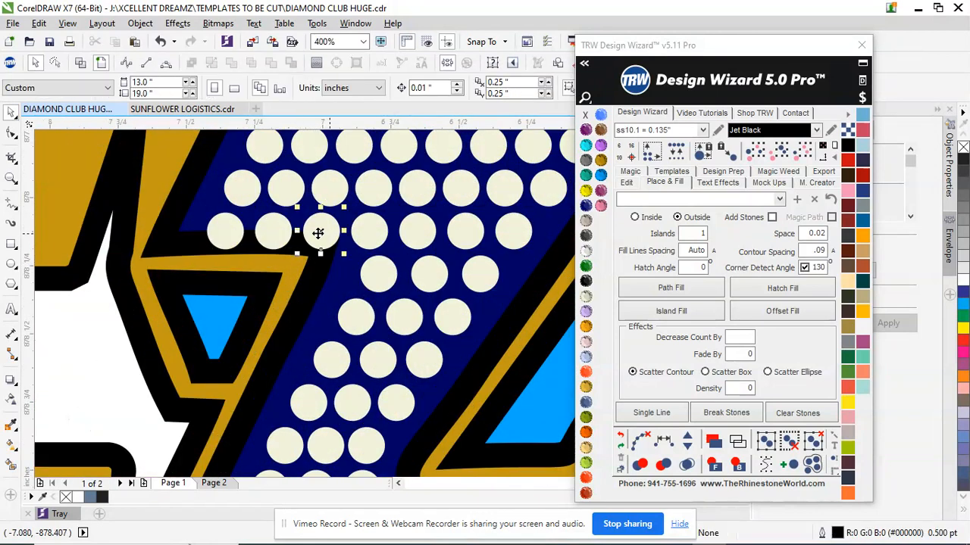
pyautogui.click(321, 229)
pyautogui.press('Delete')
pyautogui.click(274, 229)
pyautogui.press('Delete')
pyautogui.click(220, 235)
pyautogui.press('Delete')
# - Delete the stones that cross the black border under the lower left tip and down the bottom section's left side
pyautogui.scroll(-2, 286, 242)
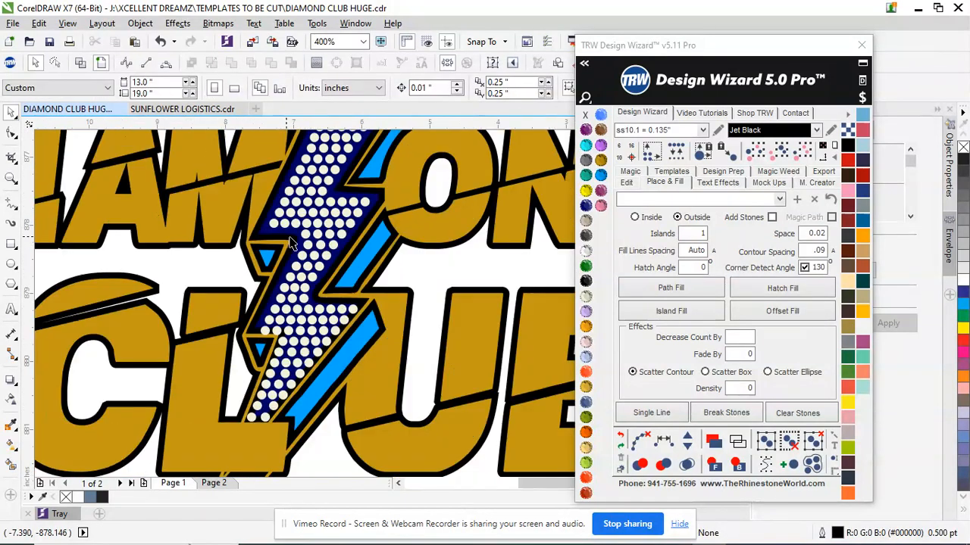
pyautogui.scroll(1, 260, 363)
pyautogui.scroll(1, 281, 321)
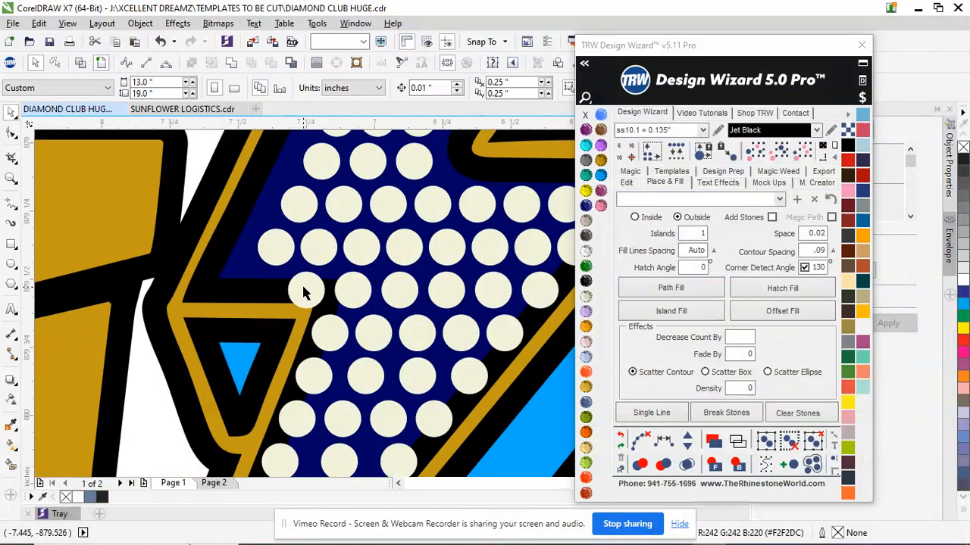
pyautogui.scroll(-3, 341, 293)
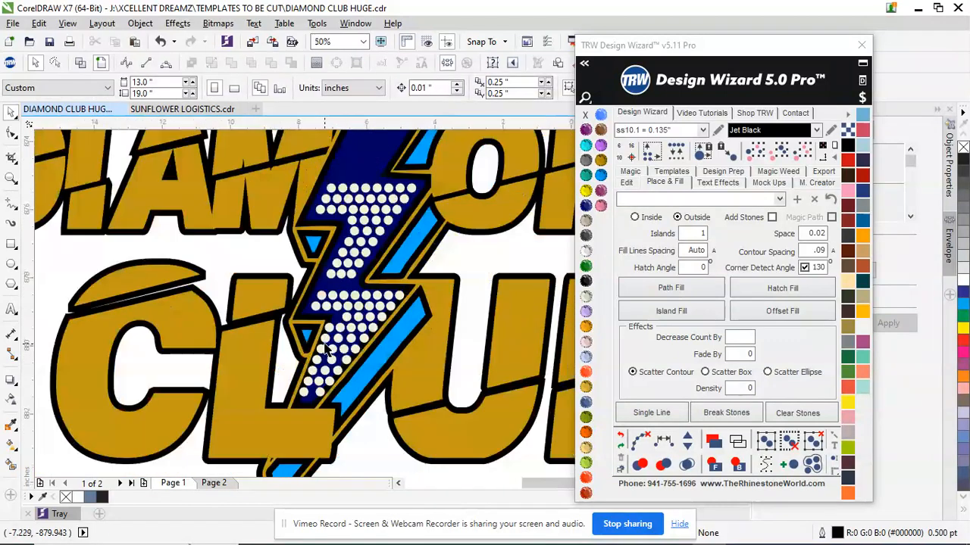
pyautogui.scroll(2, 314, 364)
pyautogui.click(307, 390)
pyautogui.press('Delete')
pyautogui.click(318, 366)
pyautogui.press('Delete')
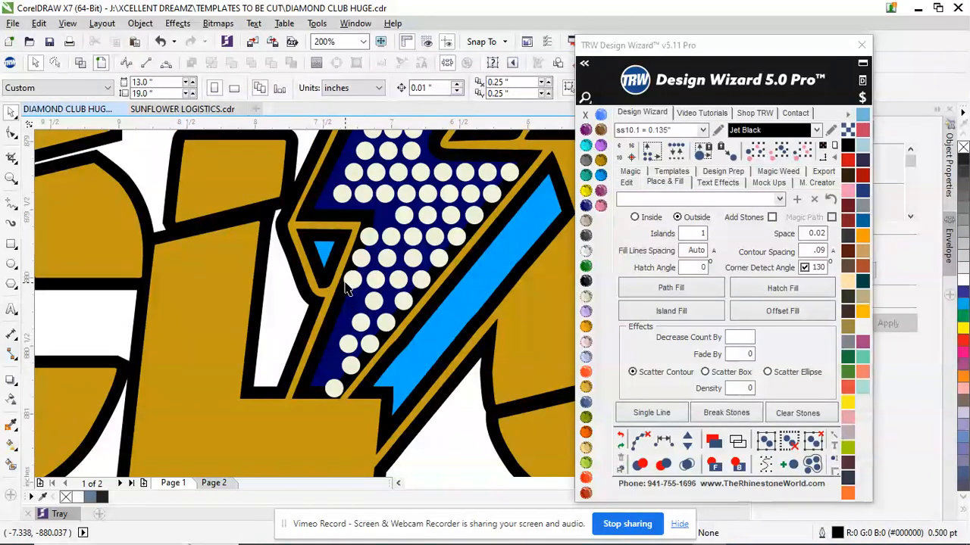
pyautogui.click(352, 281)
pyautogui.press('Delete')
pyautogui.click(360, 259)
pyautogui.press('Delete')
pyautogui.click(368, 237)
pyautogui.press('Delete')
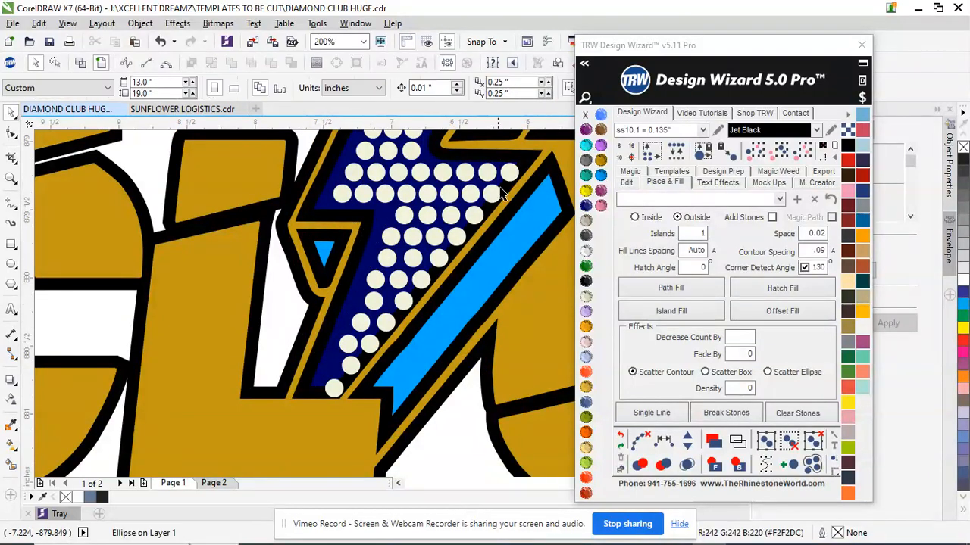
# - Delete the border-crossing stones down the right side of the bottom section, from the lower right tip to the letter L
pyautogui.click(512, 176)
pyautogui.press('Delete')
pyautogui.click(493, 196)
pyautogui.press('Delete')
pyautogui.click(475, 216)
pyautogui.press('Delete')
pyautogui.press('Delete')
pyautogui.click(439, 260)
pyautogui.press('Delete')
pyautogui.click(421, 280)
pyautogui.press('Delete')
pyautogui.click(402, 301)
pyautogui.press('Delete')
pyautogui.click(386, 323)
pyautogui.press('Delete')
pyautogui.click(369, 344)
pyautogui.press('Delete')
pyautogui.click(349, 372)
pyautogui.press('Delete')
pyautogui.click(332, 385)
pyautogui.press('Delete')
# - Move the lowest remaining stone down into the bolt's bottom corner just above the letter L
pyautogui.scroll(2, 331, 384)
pyautogui.moveTo(395, 238); pyautogui.dragTo(317, 364)
pyautogui.scroll(-1, 316, 364)
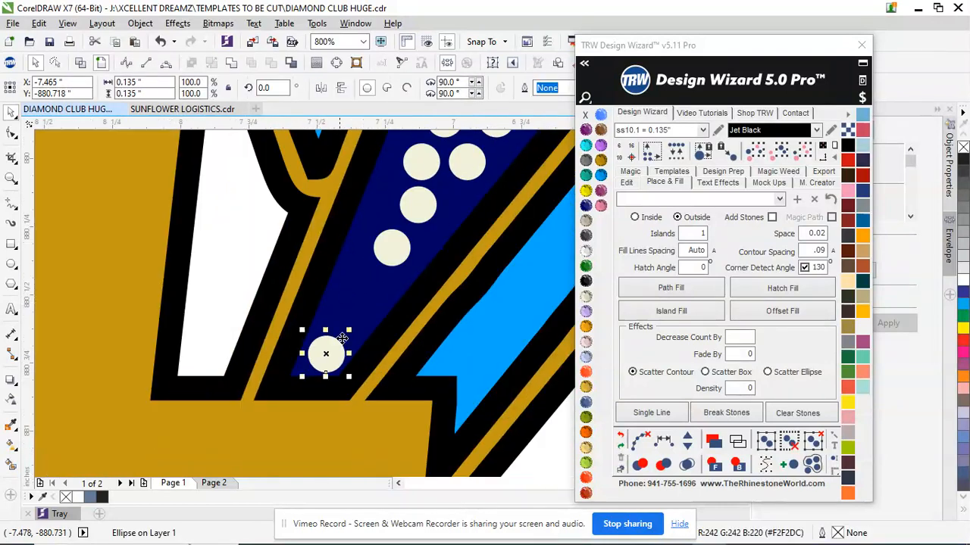
pyautogui.scroll(-1, 372, 303)
# - Delete the irregular stones in the narrow bottom section, keeping the corner stone and one stone under the three-stone row
pyautogui.click(393, 231)
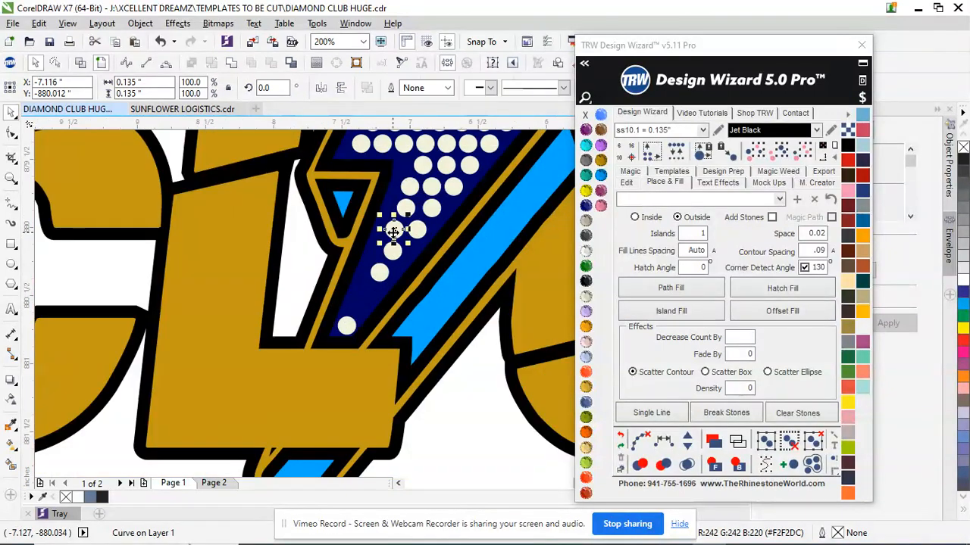
pyautogui.press('Delete')
pyautogui.click(392, 258)
pyautogui.press('Delete')
pyautogui.click(382, 268)
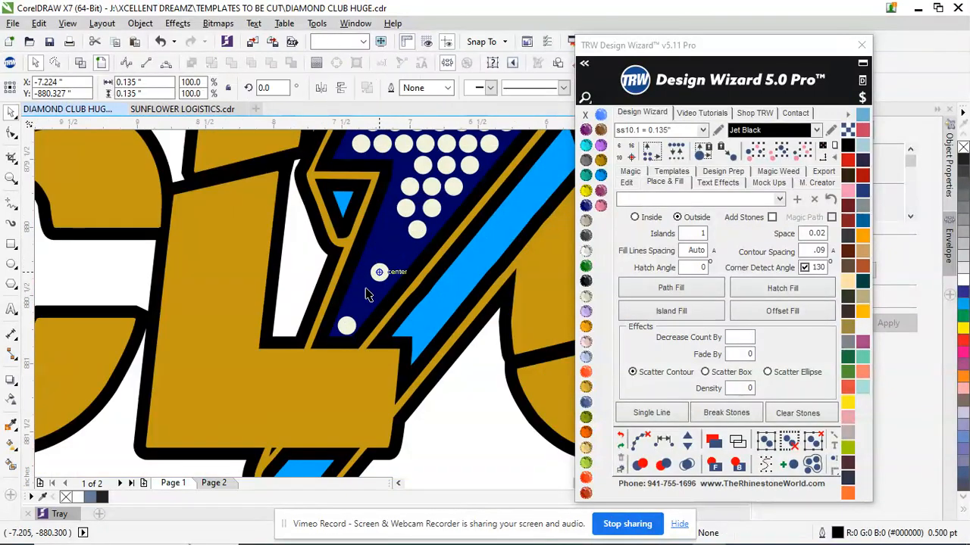
pyautogui.press('Delete')
pyautogui.click(429, 209)
pyautogui.press('Delete')
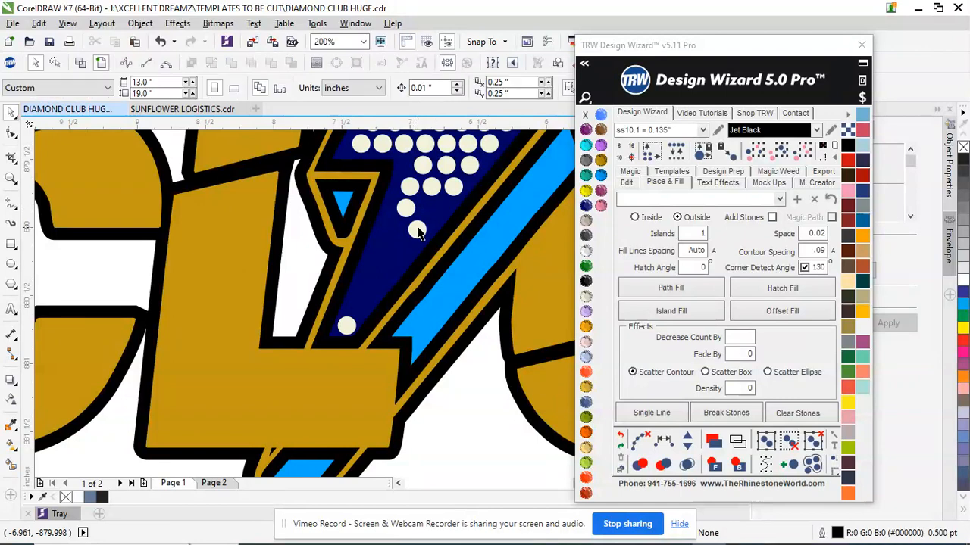
pyautogui.click(400, 274)
pyautogui.press('Delete')
# - Copy the single stone under the three-stone row horizontally to the right border, at about X -6.794"
pyautogui.scroll(-3, 400, 269)
pyautogui.scroll(3, 434, 231)
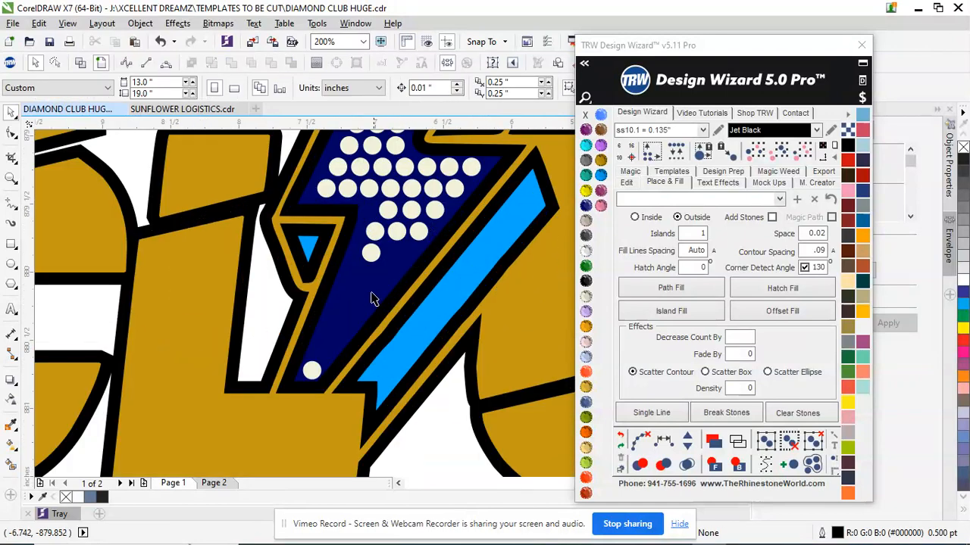
pyautogui.scroll(-3, 376, 296)
pyautogui.scroll(3, 371, 297)
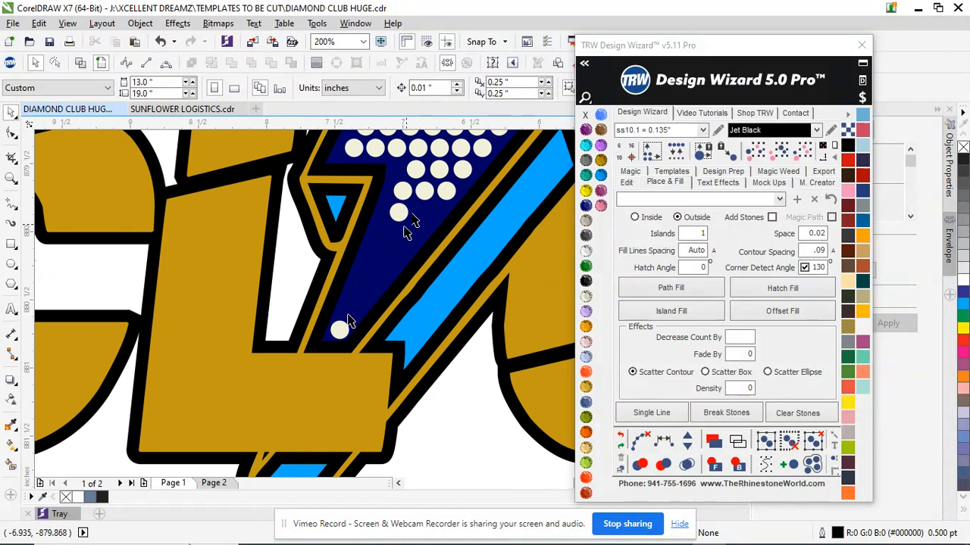
pyautogui.scroll(2, 424, 217)
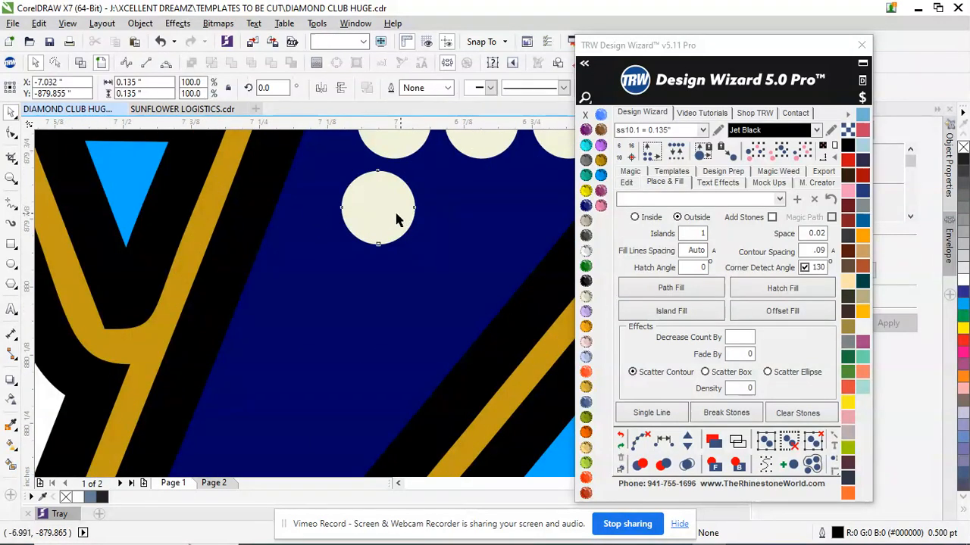
pyautogui.click(372, 210)
pyautogui.moveTo(374, 210); pyautogui.dragTo(521, 242)
pyautogui.scroll(-1, 521, 243)
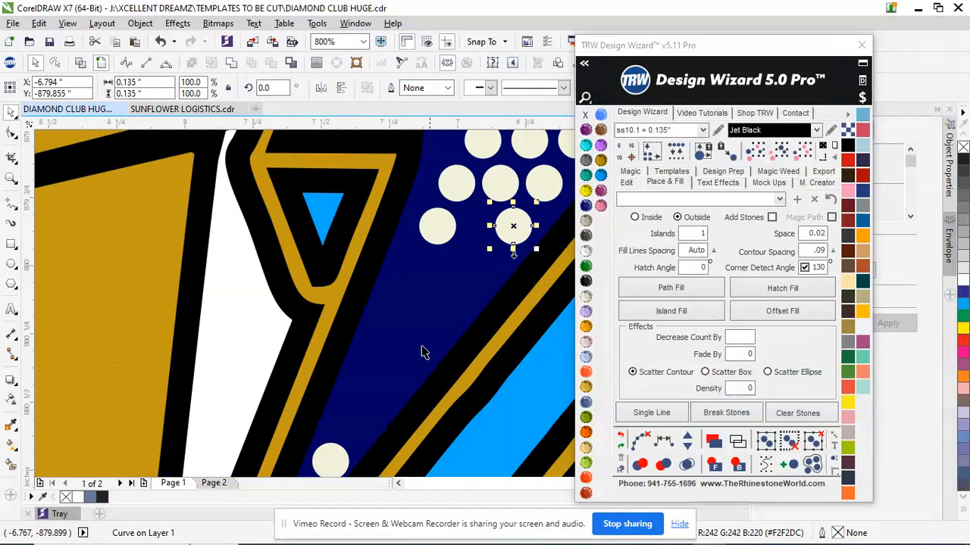
# - Fill the gap between the copied stone and the bottom corner stone using Fill Between 2 at .02, break the blend and deselect
pyautogui.keyDown('shift'); pyautogui.click(345, 453); pyautogui.keyUp('shift')
pyautogui.click(627, 183)
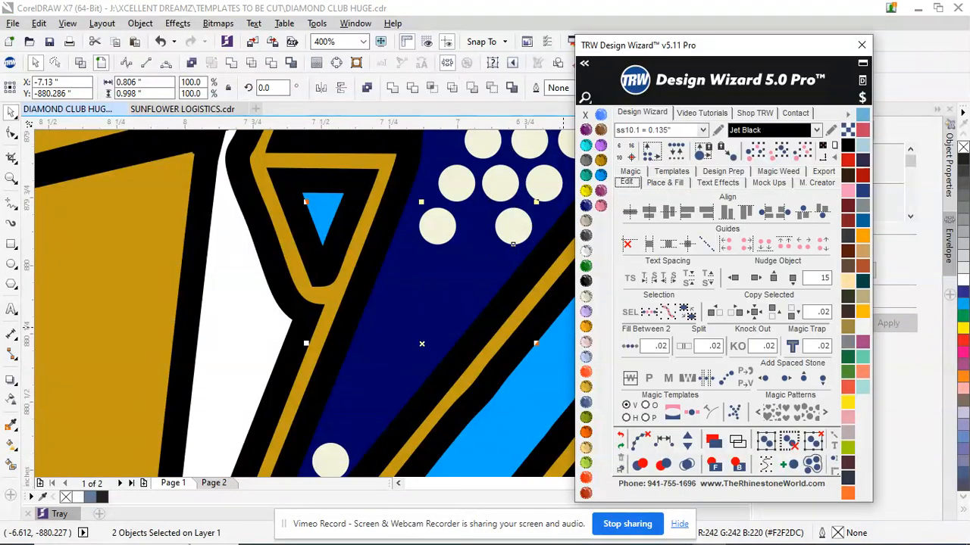
pyautogui.click(627, 348)
pyautogui.scroll(-2, 515, 258)
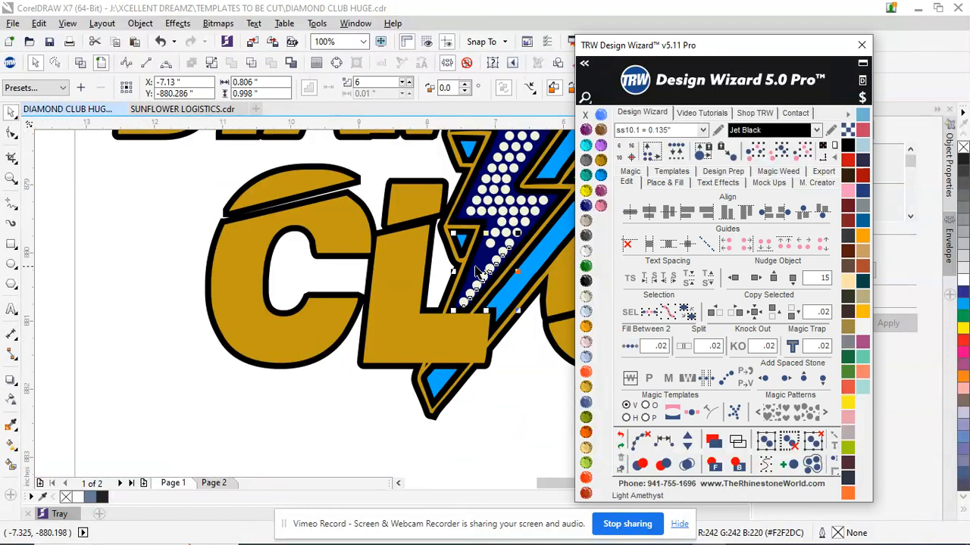
pyautogui.click(640, 441)
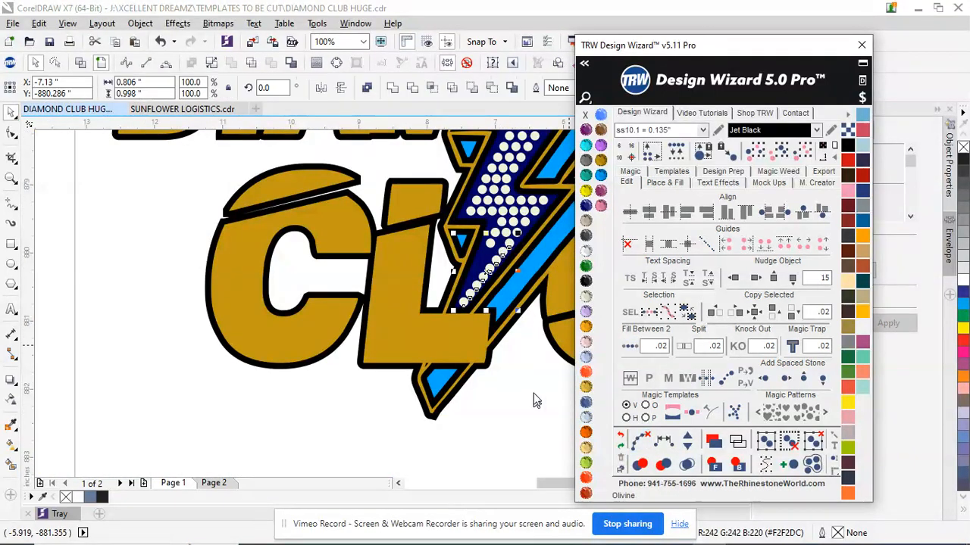
pyautogui.click(530, 384)
pyautogui.scroll(-1, 465, 346)
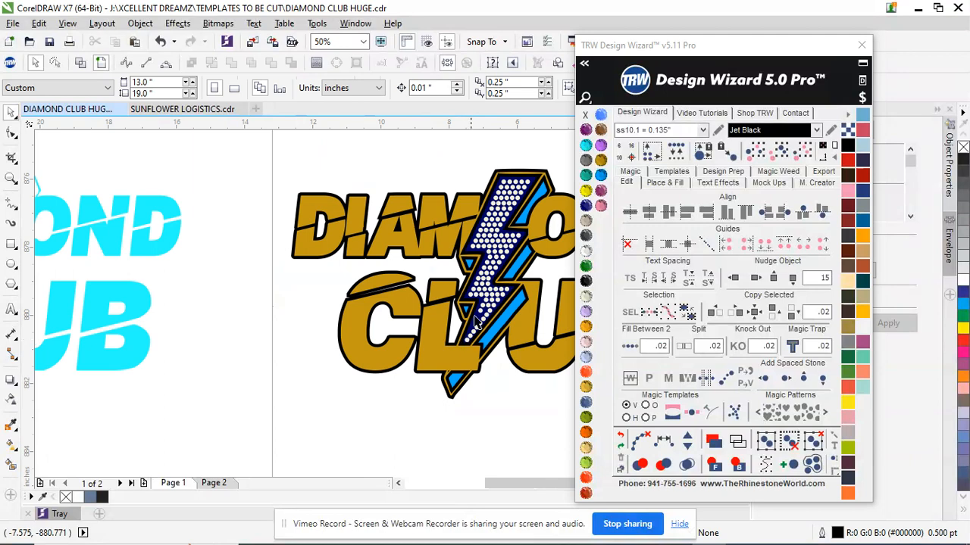
# - Copy a stone of the new diagonal row horizontally to the left, at about X -7.177"
pyautogui.scroll(4, 475, 322)
pyautogui.moveTo(429, 347); pyautogui.dragTo(325, 337)
pyautogui.click(326, 343)
pyautogui.scroll(-2, 346, 328)
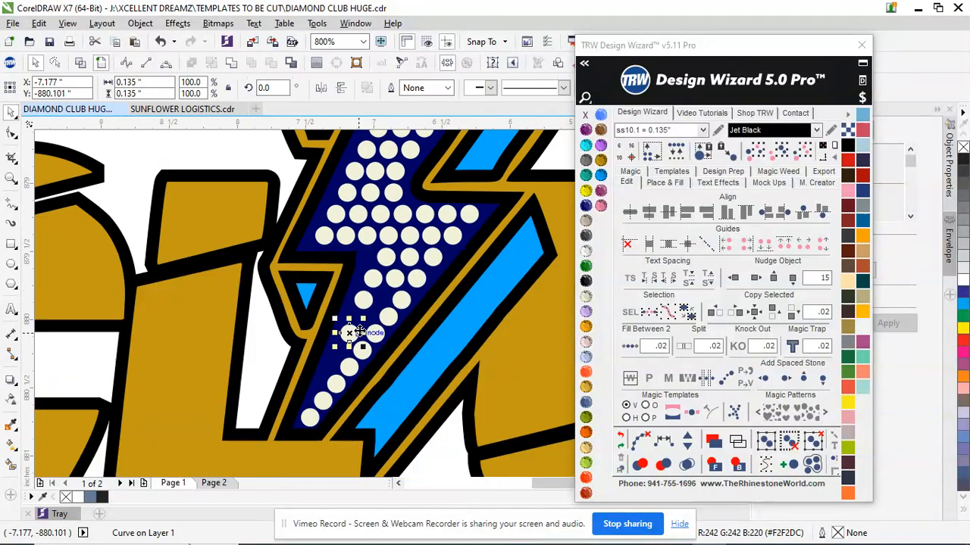
# - Reposition the copied stone further left and down beside the diagonal row, to about X -7.237", Y -880.202"
pyautogui.scroll(2, 364, 330)
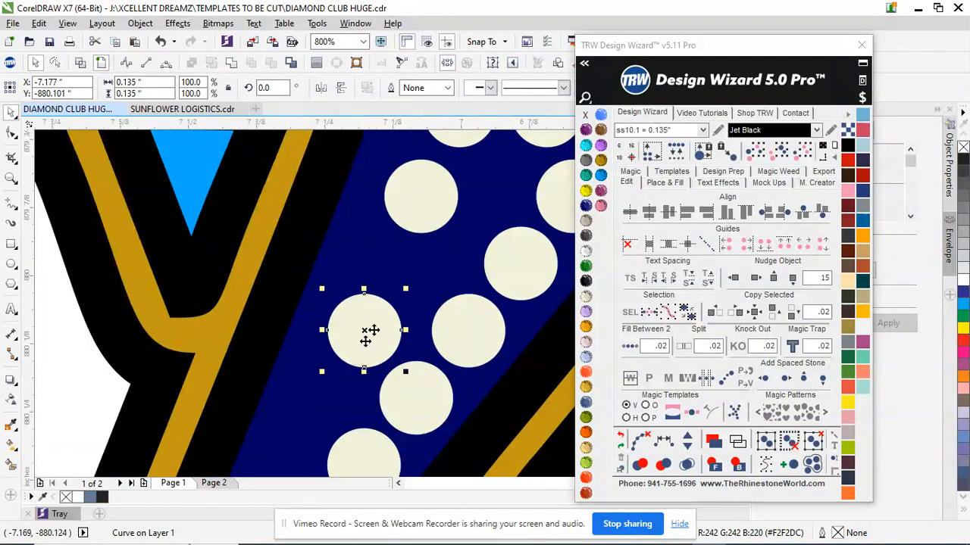
pyautogui.scroll(2, 365, 341)
pyautogui.moveTo(397, 347); pyautogui.dragTo(368, 346)
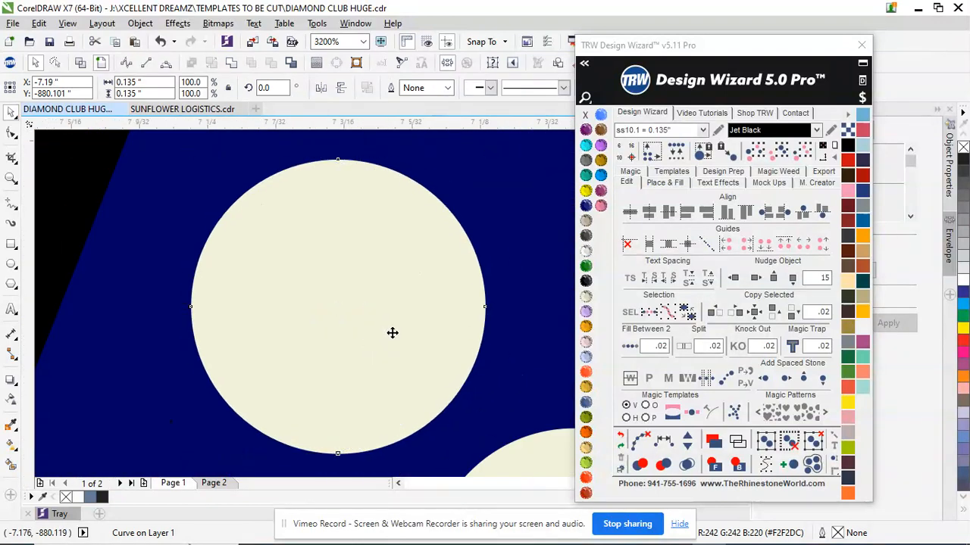
pyautogui.scroll(-3, 391, 334)
pyautogui.scroll(1, 384, 388)
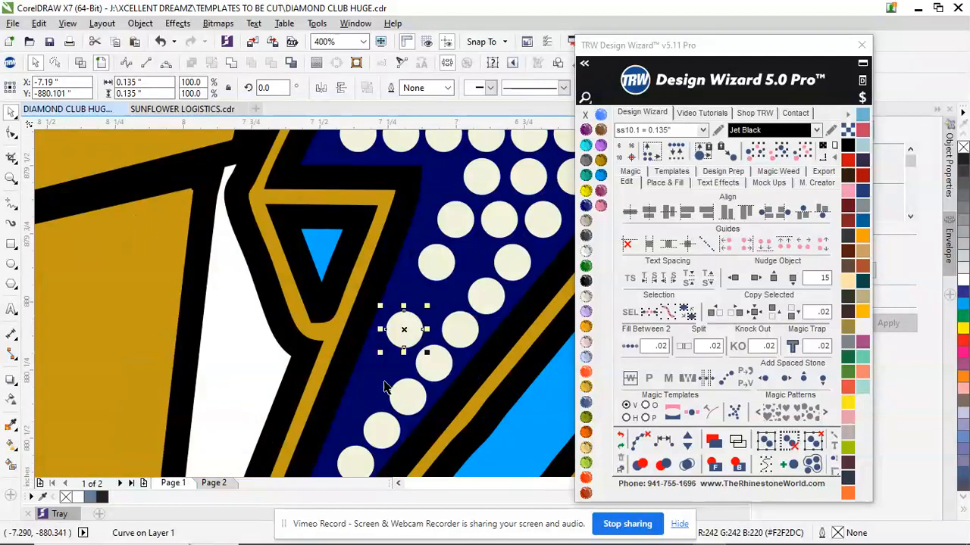
pyautogui.scroll(2, 384, 388)
pyautogui.moveTo(471, 156); pyautogui.dragTo(419, 267)
pyautogui.scroll(-4, 420, 266)
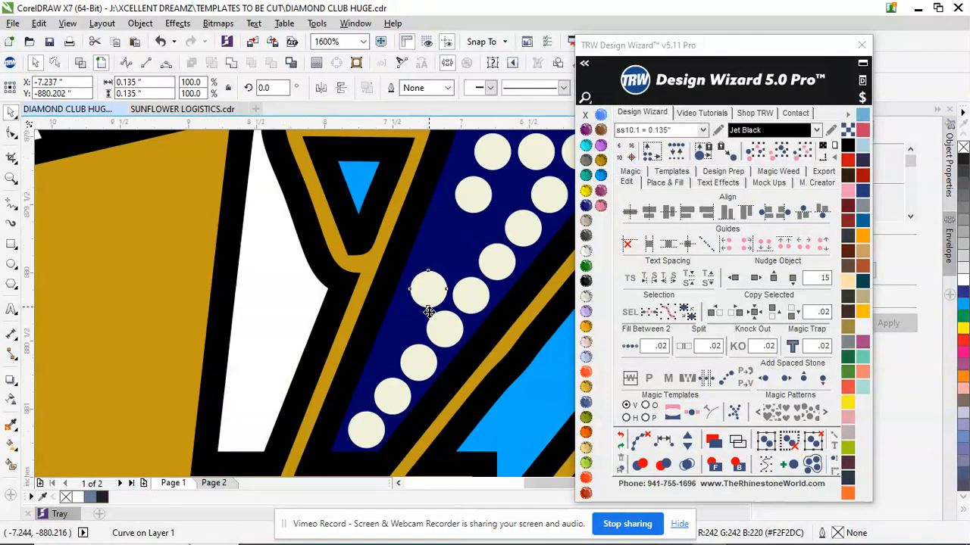
# - Space the stones from the lower-left stone up to the long row evenly along a curve and add one stone
pyautogui.scroll(1, 422, 333)
pyautogui.keyDown('shift'); pyautogui.click(442, 285); pyautogui.keyUp('shift')
pyautogui.keyDown('shift'); pyautogui.click(449, 264); pyautogui.keyUp('shift')
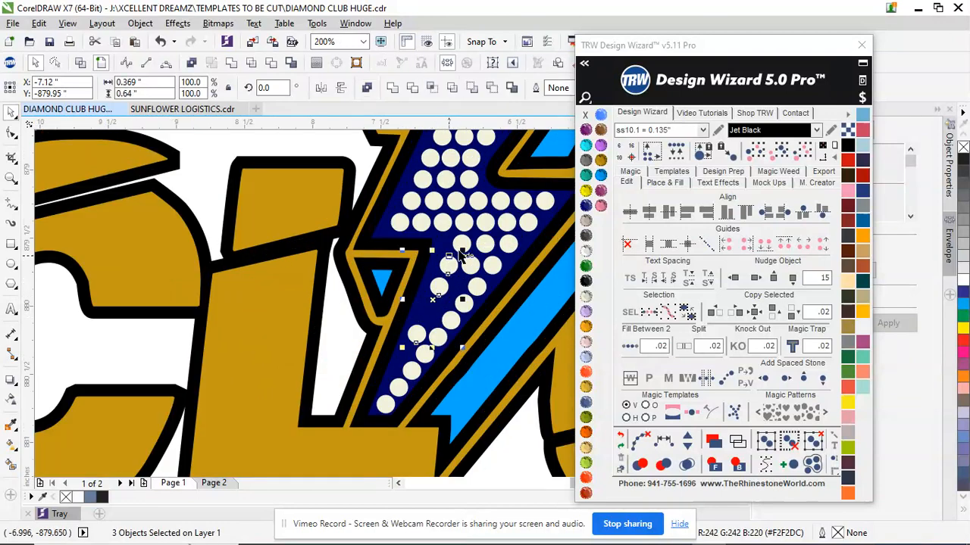
pyautogui.keyDown('shift'); pyautogui.click(462, 243); pyautogui.keyUp('shift')
pyautogui.keyDown('shift'); pyautogui.click(462, 222); pyautogui.keyUp('shift')
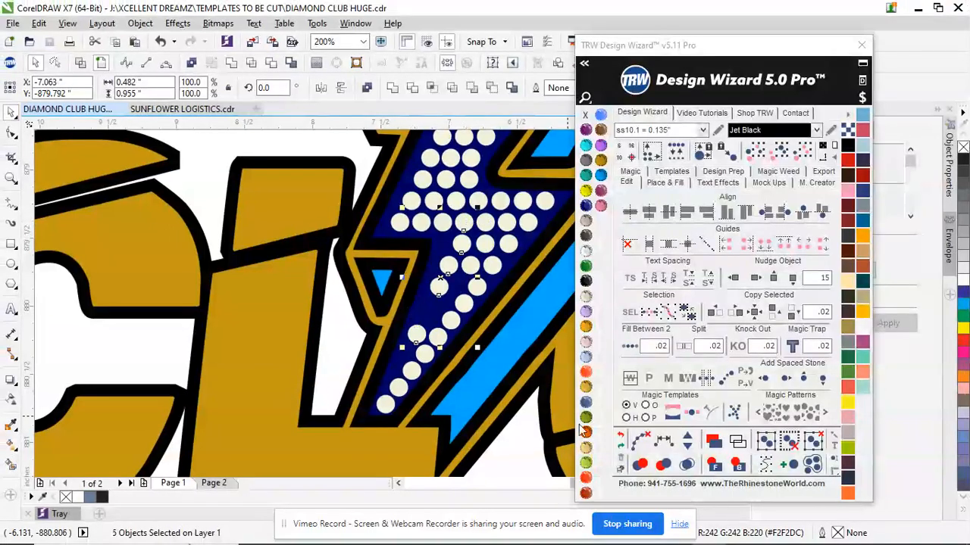
pyautogui.click(665, 445)
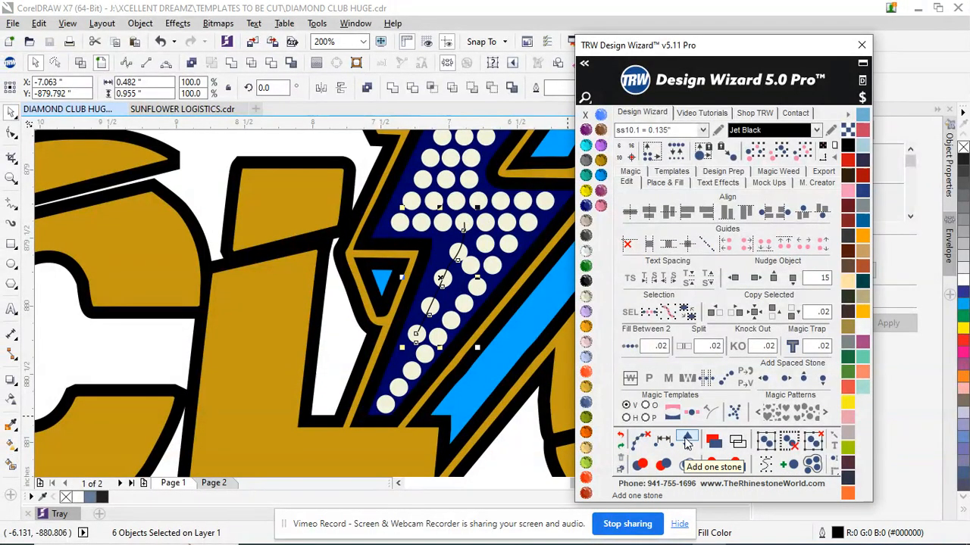
pyautogui.click(687, 443)
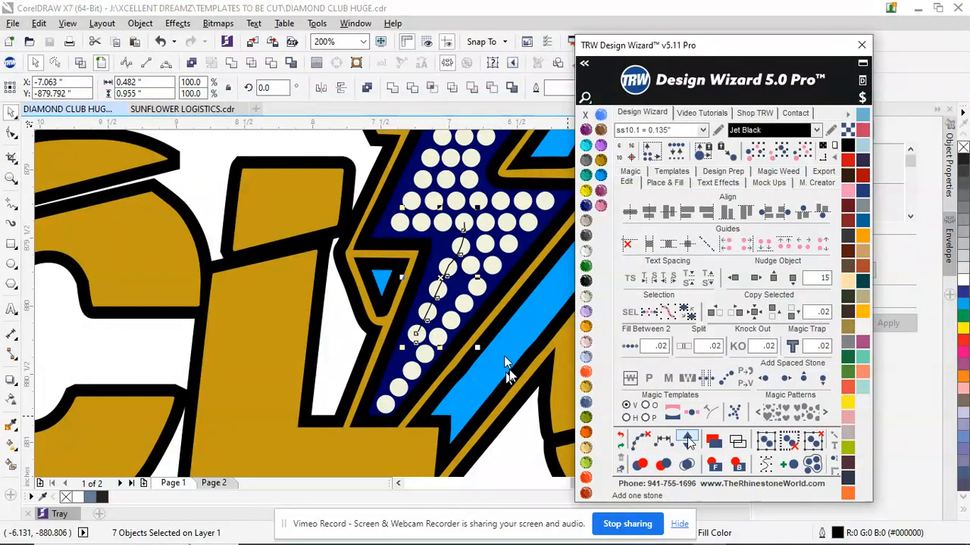
pyautogui.click(663, 441)
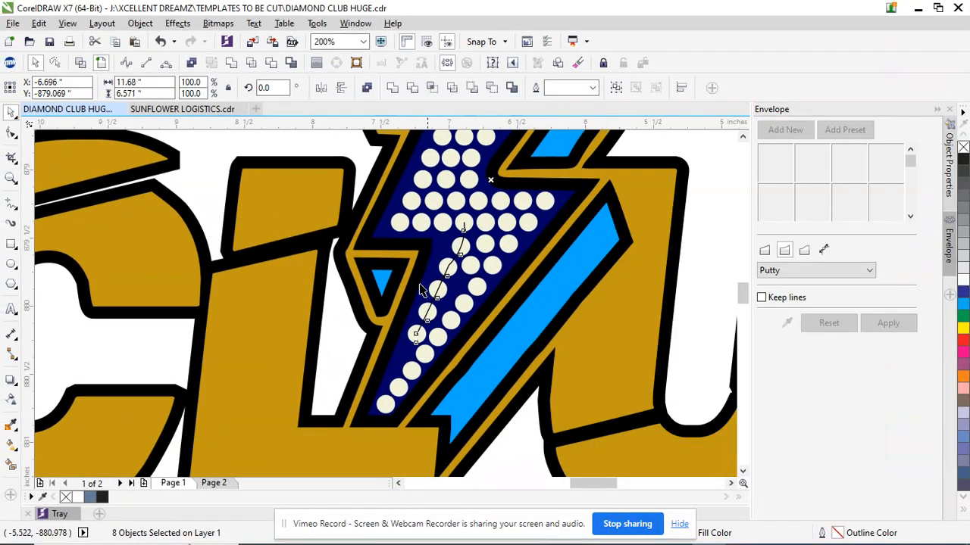
# - Remove the guide curve running through the respaced stones and clear the selection
pyautogui.scroll(3, 477, 276)
pyautogui.scroll(3, 188, 257)
pyautogui.scroll(-5, 351, 274)
pyautogui.click(393, 269)
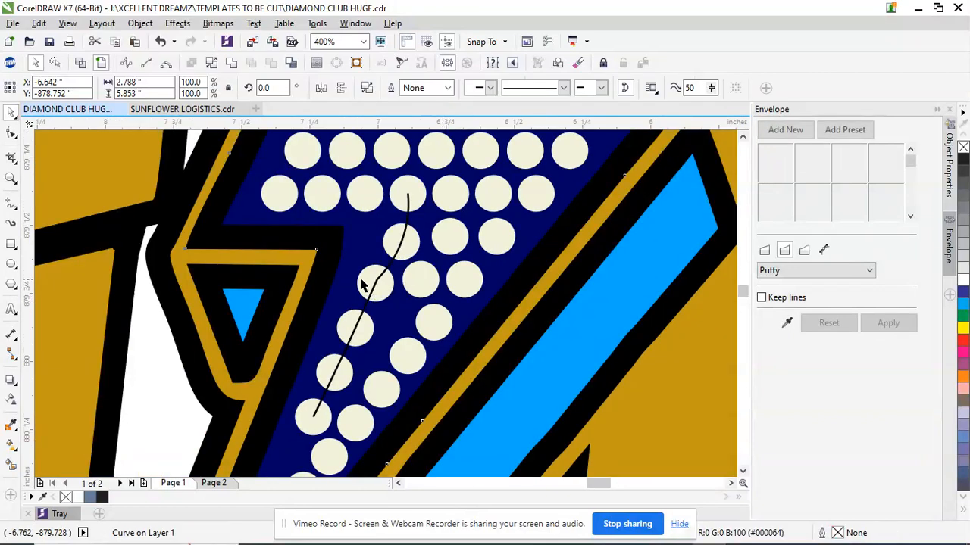
pyautogui.scroll(4, 422, 282)
pyautogui.scroll(-4, 394, 285)
pyautogui.press('Escape')
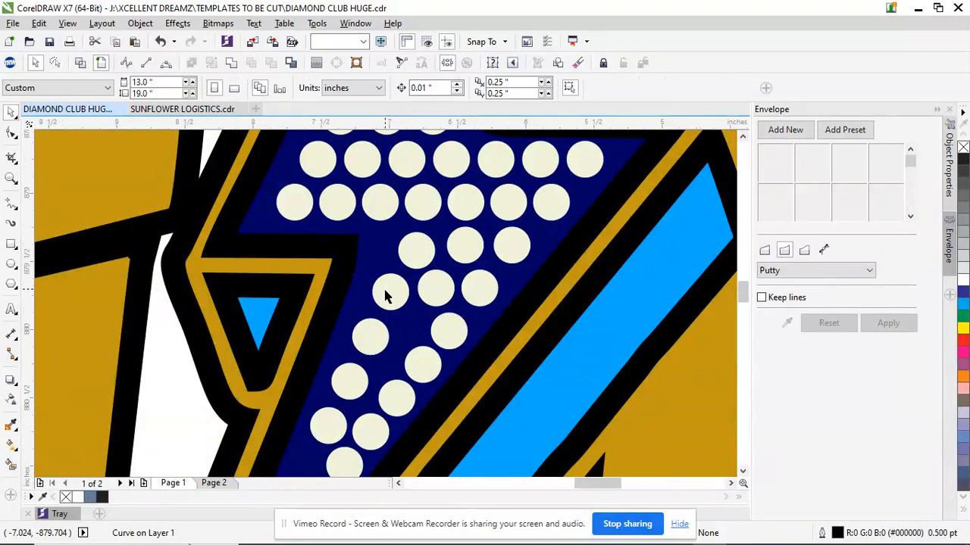
# - Copy a stone into the gap between the left column and right diagonal, at about X -6.942", Y -879.841", and save the file
pyautogui.scroll(-6, 390, 293)
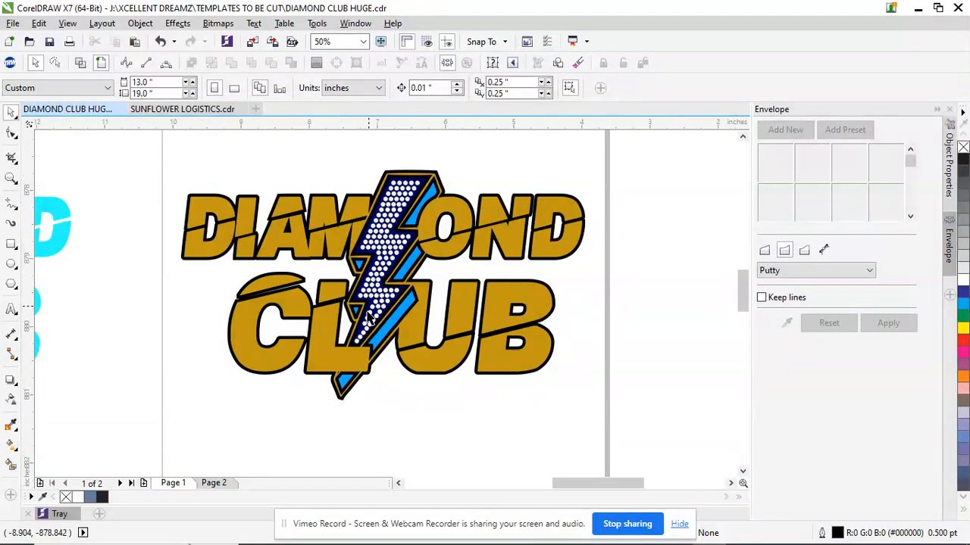
pyautogui.scroll(5, 397, 318)
pyautogui.moveTo(322, 250); pyautogui.dragTo(381, 369)
pyautogui.scroll(-5, 371, 313)
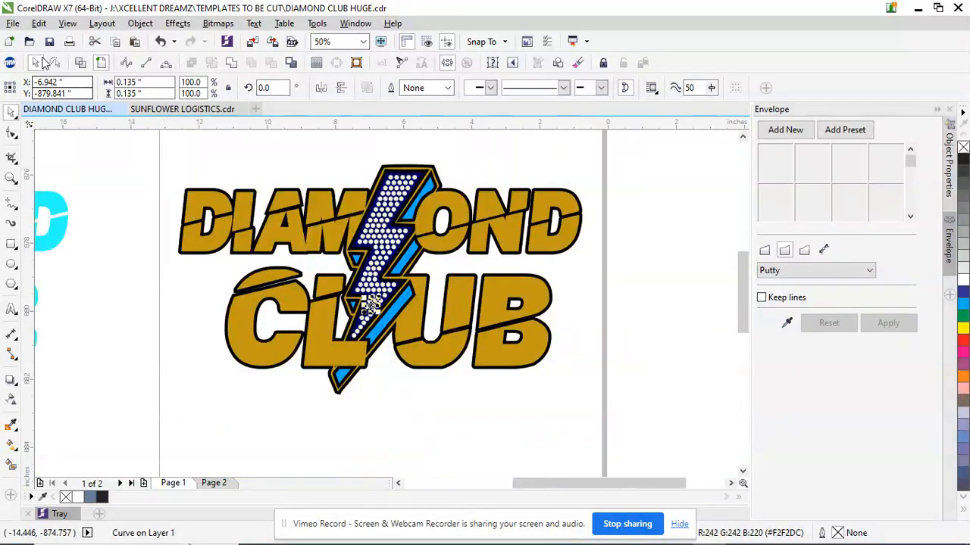
pyautogui.click(49, 41)
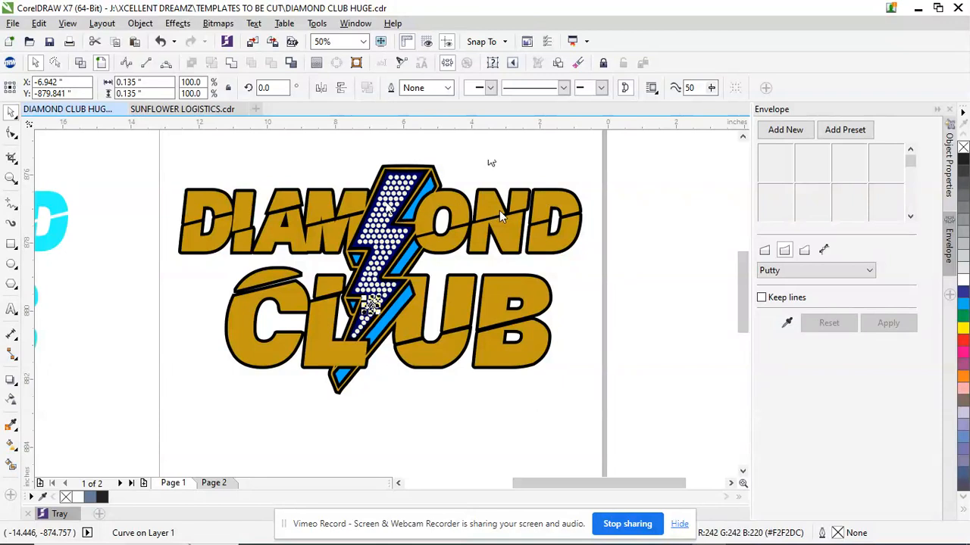
# - Edit the black outline's nodes and delete the one at the left tip of the white sliver crossing the C of CLUB
pyautogui.scroll(5, 270, 288)
pyautogui.press('Escape')
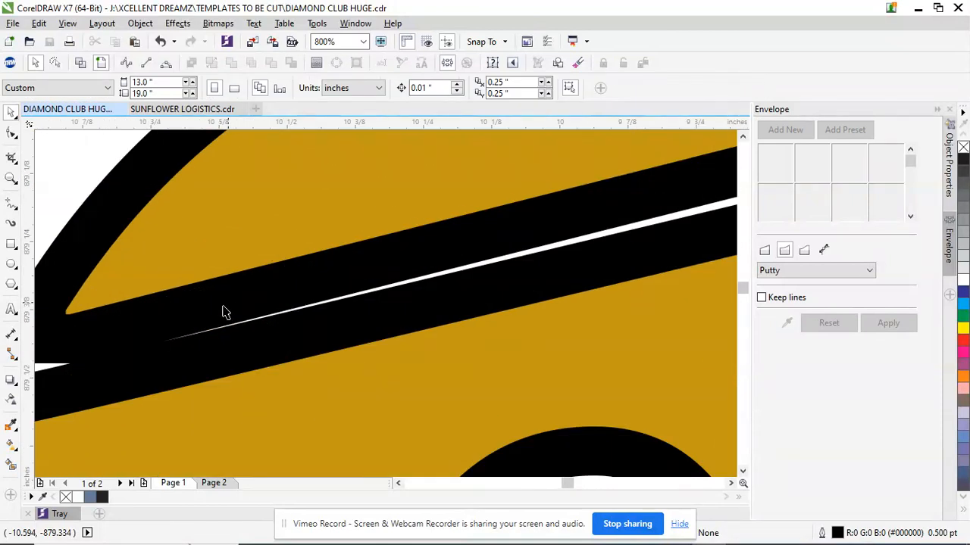
pyautogui.scroll(-3, 173, 318)
pyautogui.scroll(1, 180, 331)
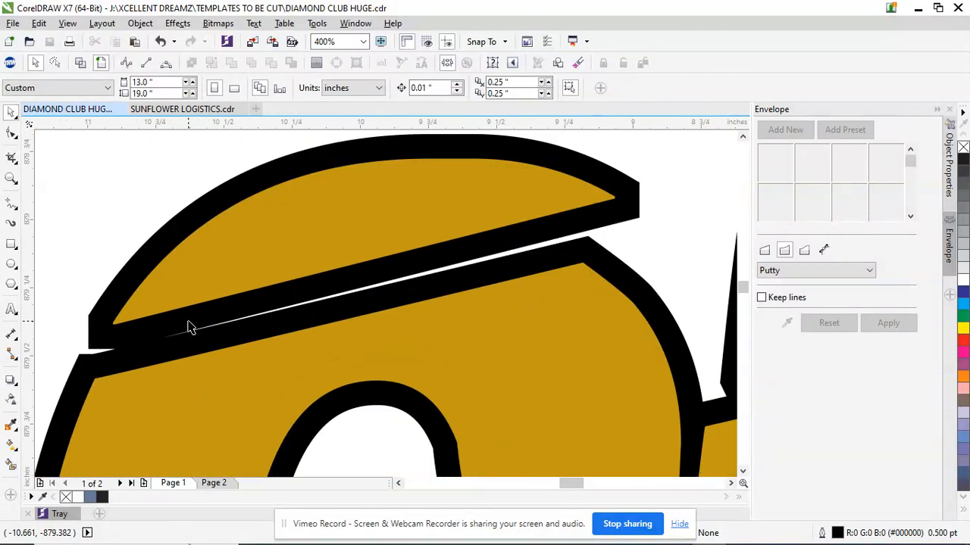
pyautogui.scroll(1, 163, 334)
pyautogui.click(166, 331)
pyautogui.press('F10')
pyautogui.moveTo(143, 316); pyautogui.dragTo(201, 351)
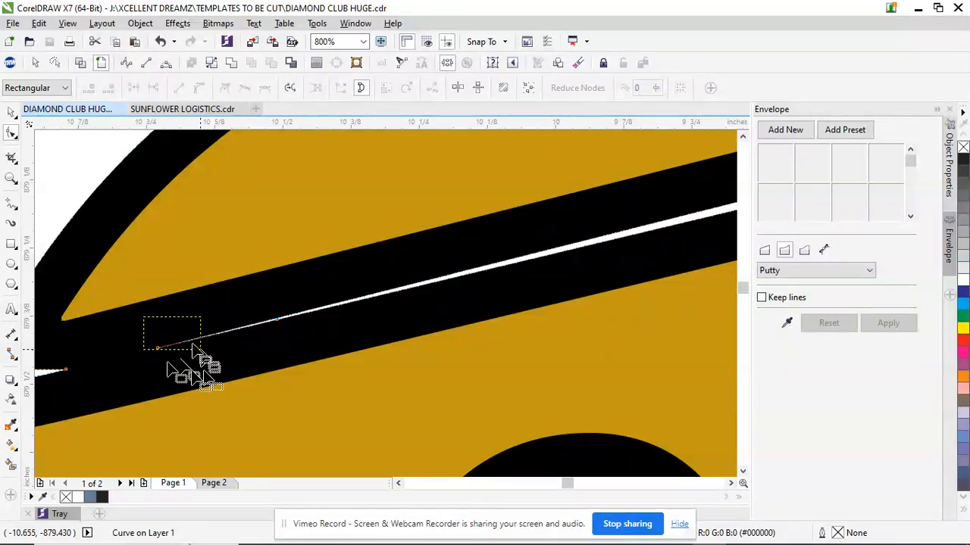
pyautogui.scroll(-2, 83, 369)
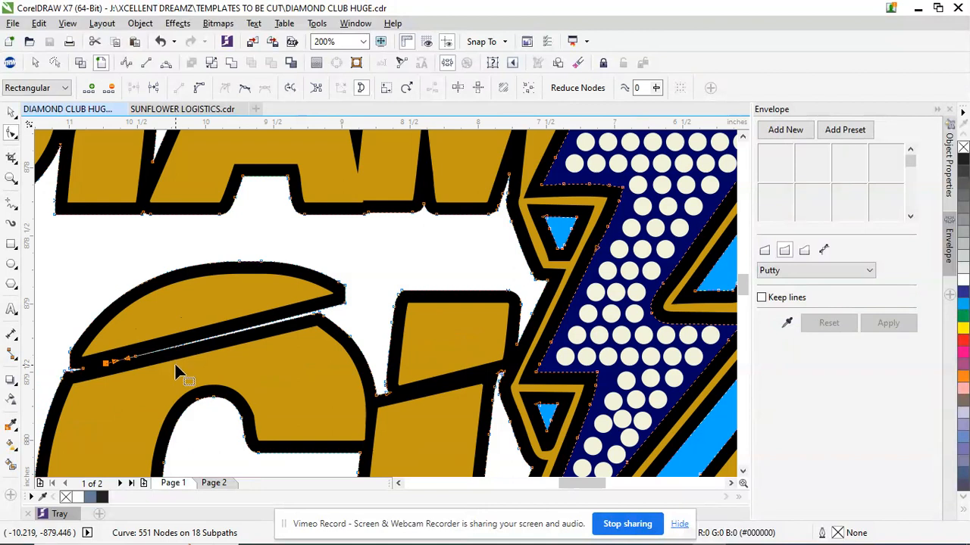
pyautogui.press('Delete')
# - Delete the next node at the left end of the C's white sliver
pyautogui.scroll(2, 141, 365)
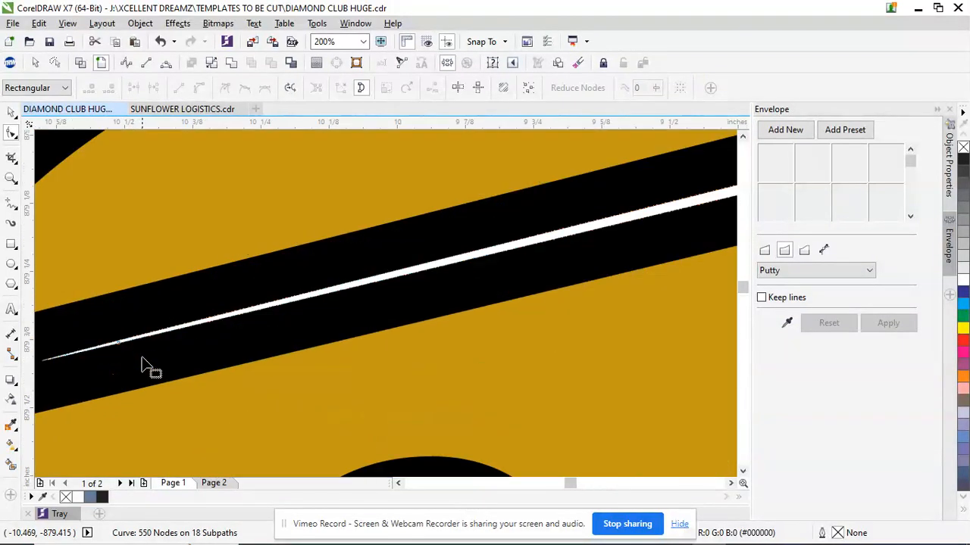
pyautogui.scroll(-2, 156, 371)
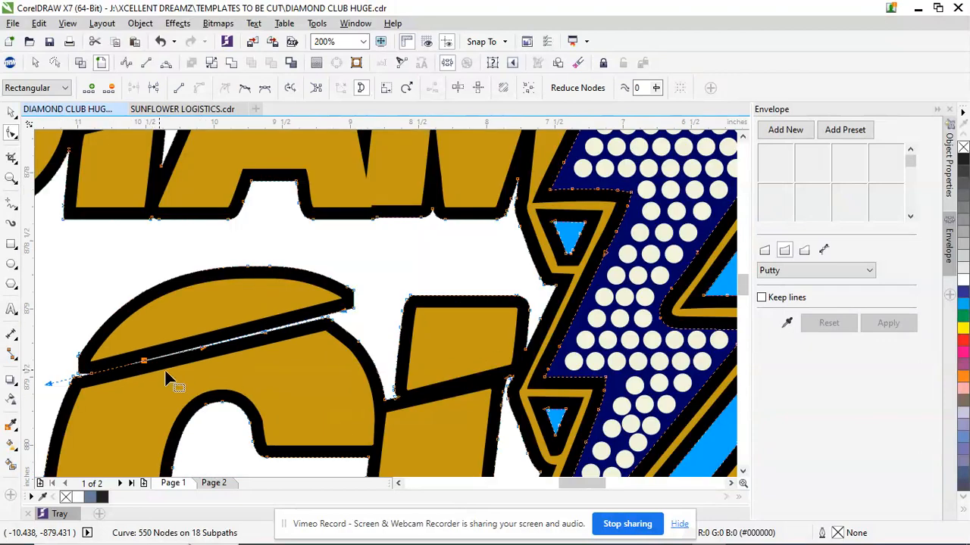
pyautogui.press('Delete')
pyautogui.scroll(1, 266, 338)
pyautogui.scroll(-2, 353, 333)
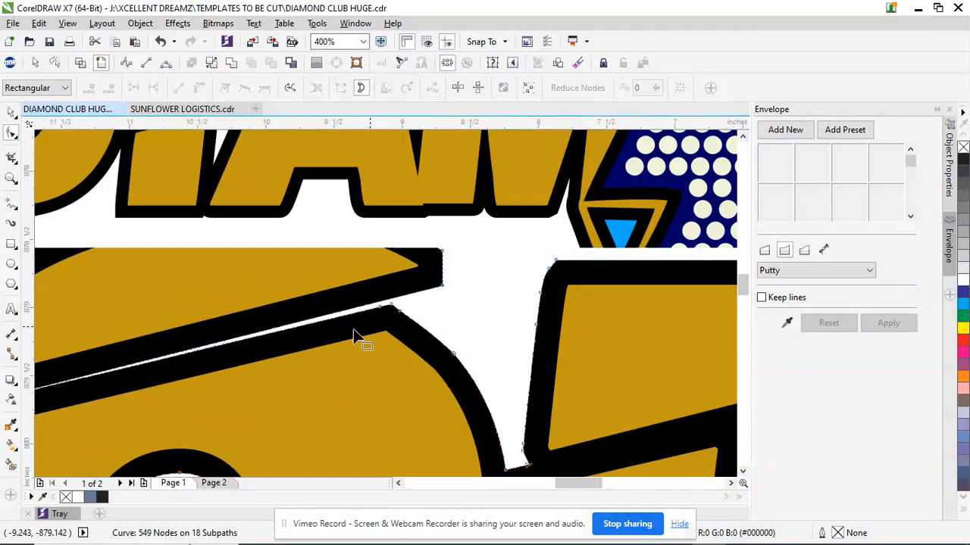
# - Pull the curve handles on the sliver's lower edge toward the right end of the C to shorten the white gap
pyautogui.scroll(3, 348, 334)
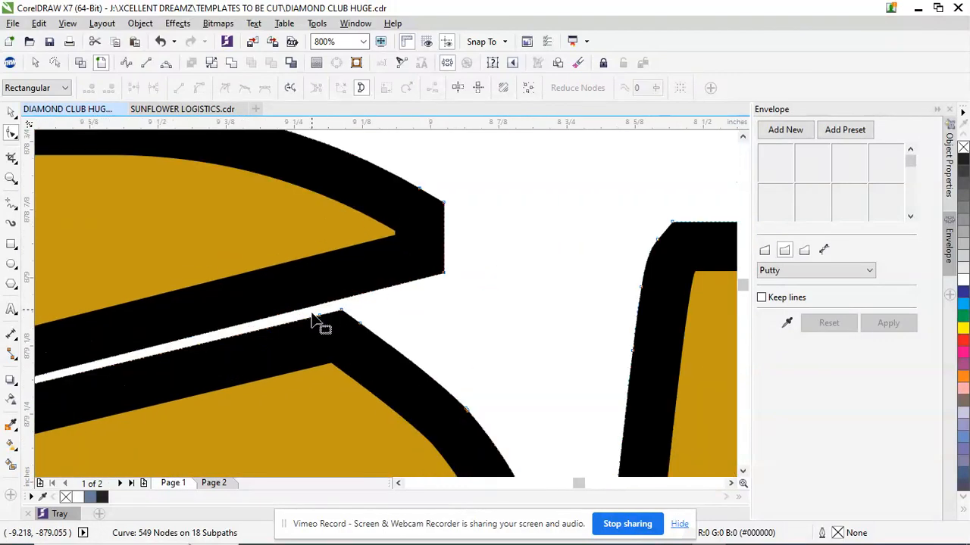
pyautogui.scroll(-2, 318, 318)
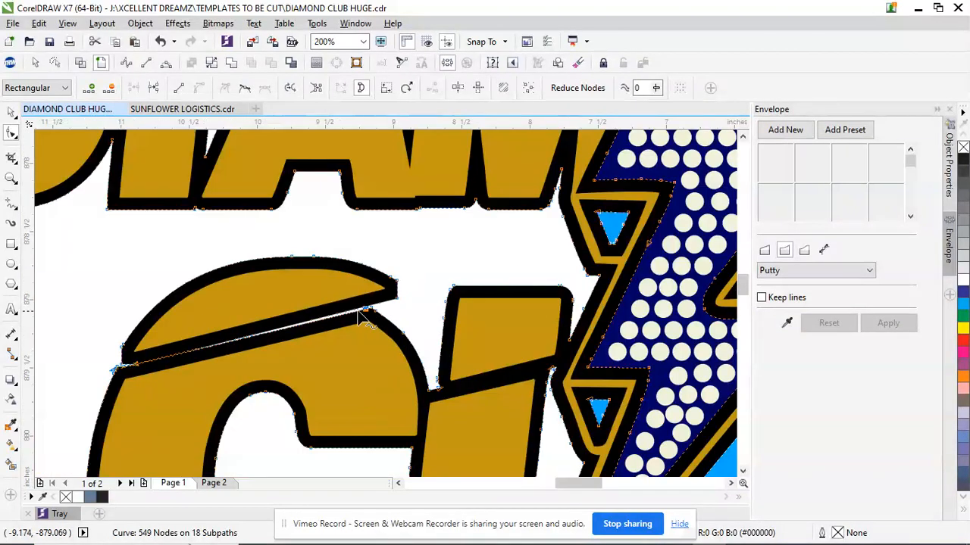
pyautogui.scroll(-2, 333, 320)
pyautogui.scroll(5, 273, 339)
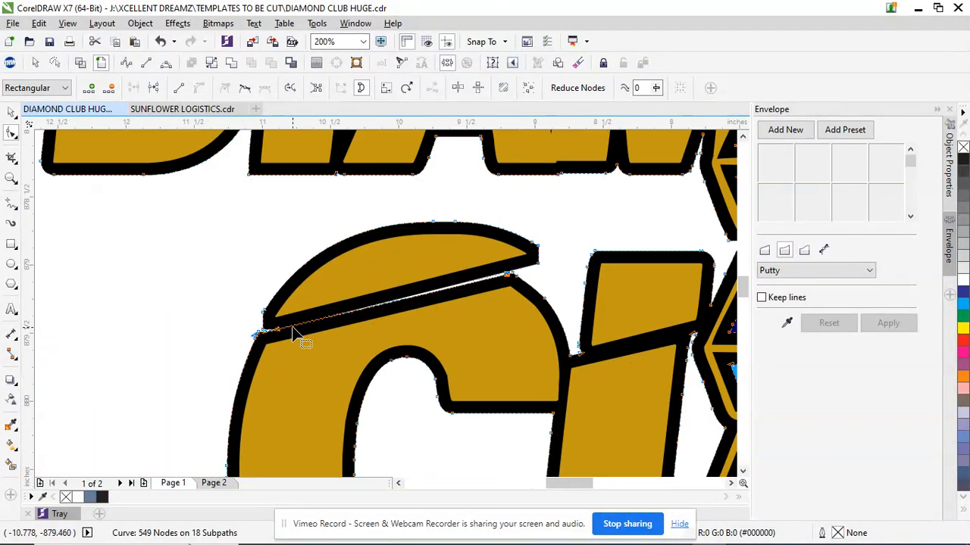
pyautogui.scroll(-1, 91, 351)
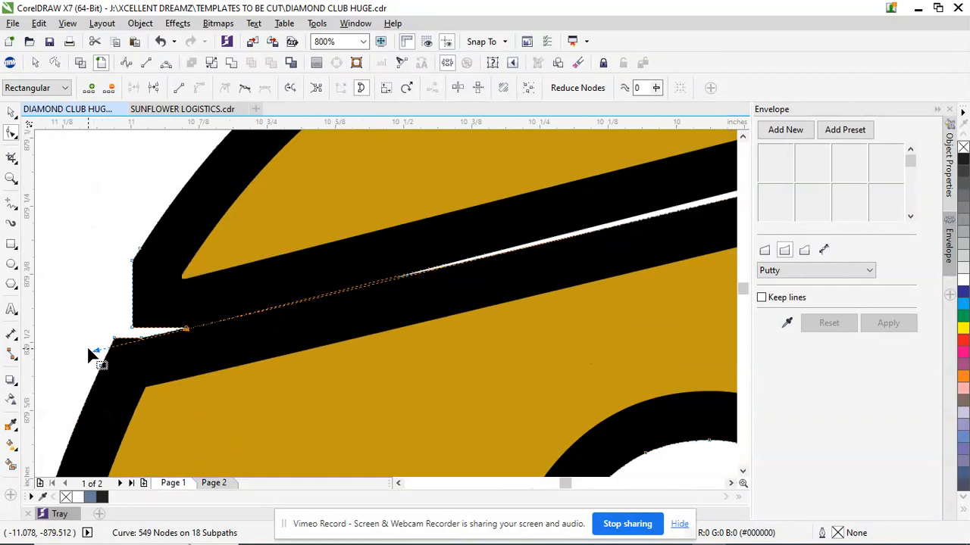
pyautogui.moveTo(102, 362); pyautogui.dragTo(575, 227)
pyautogui.moveTo(447, 261); pyautogui.dragTo(336, 281)
pyautogui.scroll(-3, 336, 281)
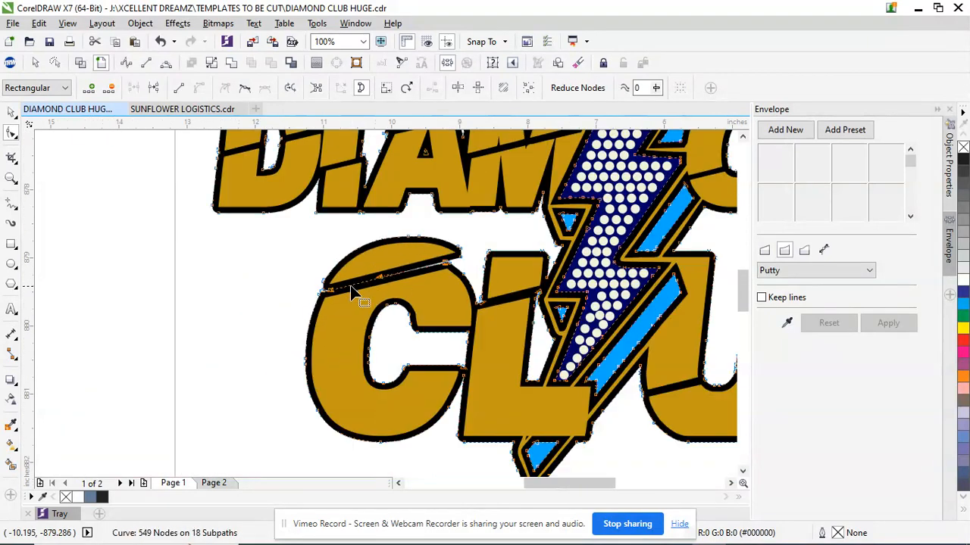
pyautogui.scroll(2, 405, 278)
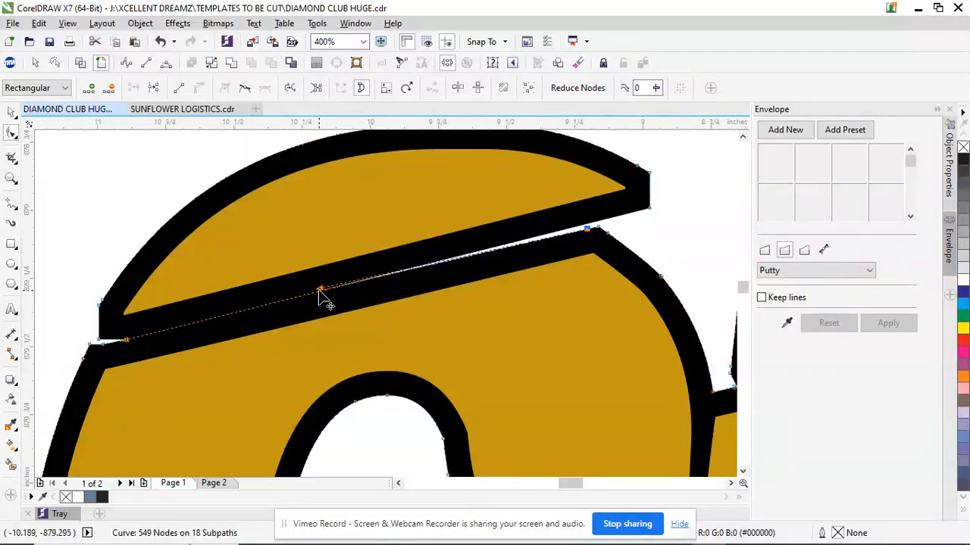
pyautogui.moveTo(321, 290); pyautogui.dragTo(494, 232)
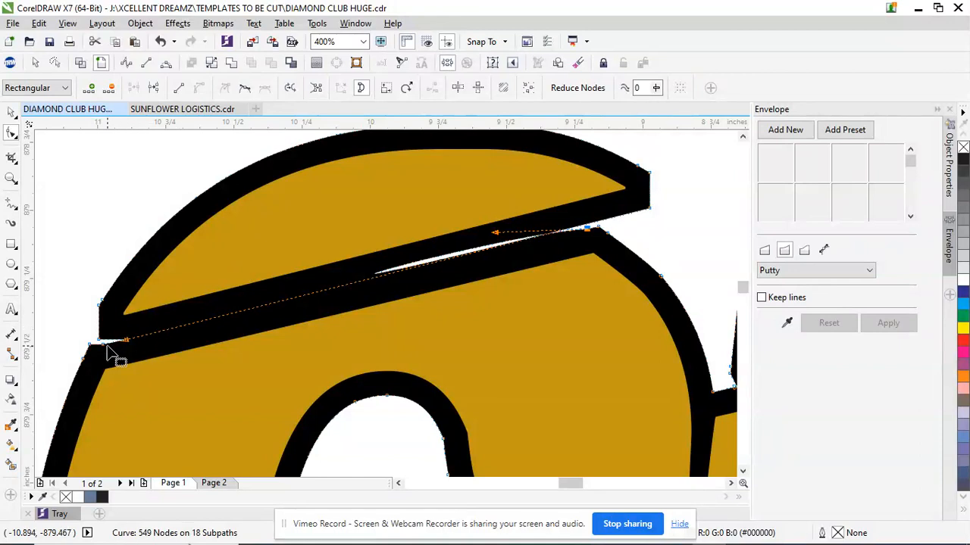
# - Pull the long upper-edge curve handle from the sliver's left end toward the cap's right corner
pyautogui.scroll(5, 108, 346)
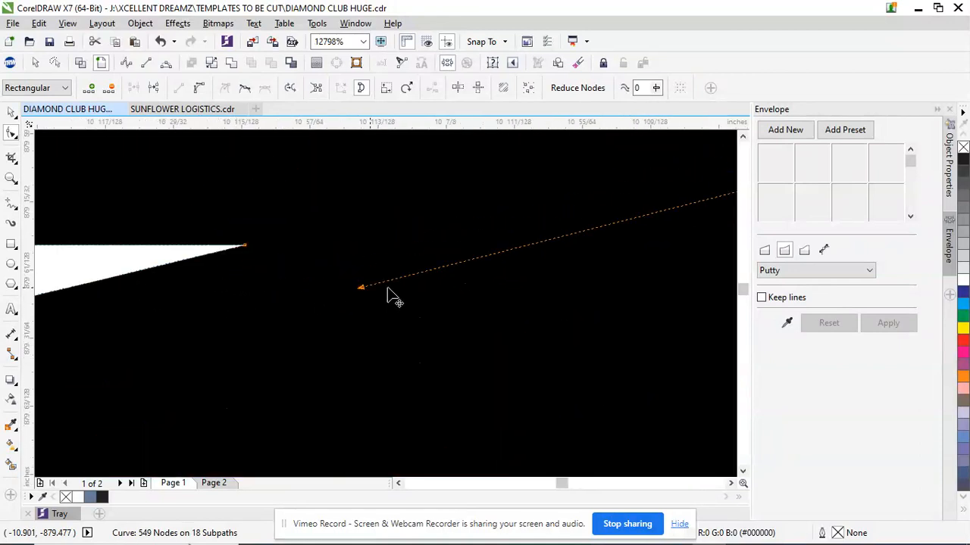
pyautogui.scroll(-7, 265, 299)
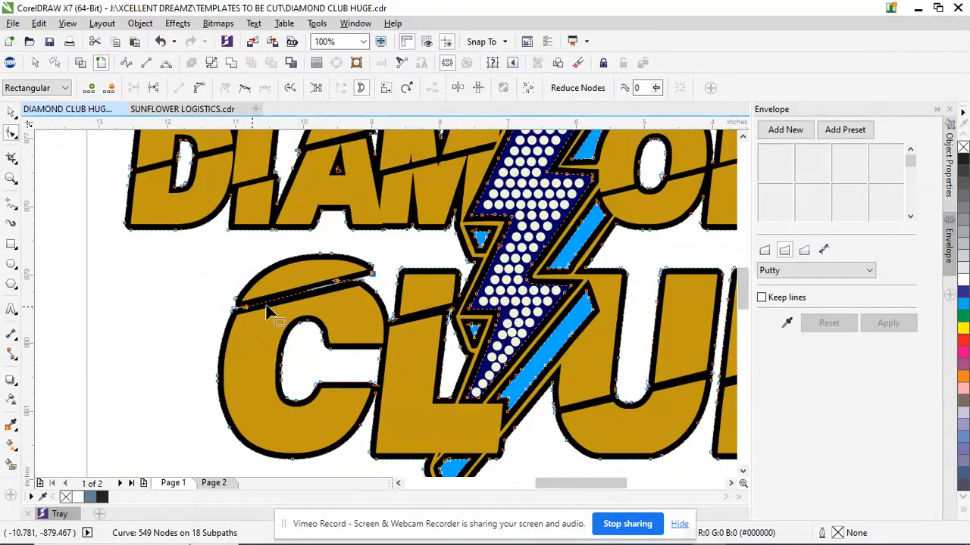
pyautogui.scroll(1, 265, 304)
pyautogui.moveTo(219, 313); pyautogui.dragTo(409, 275)
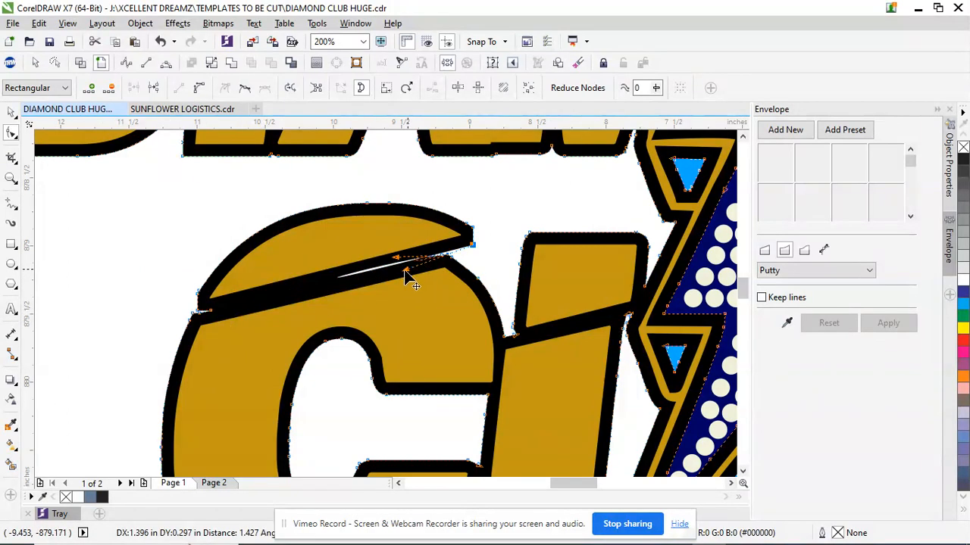
pyautogui.scroll(-3, 410, 280)
pyautogui.scroll(4, 369, 298)
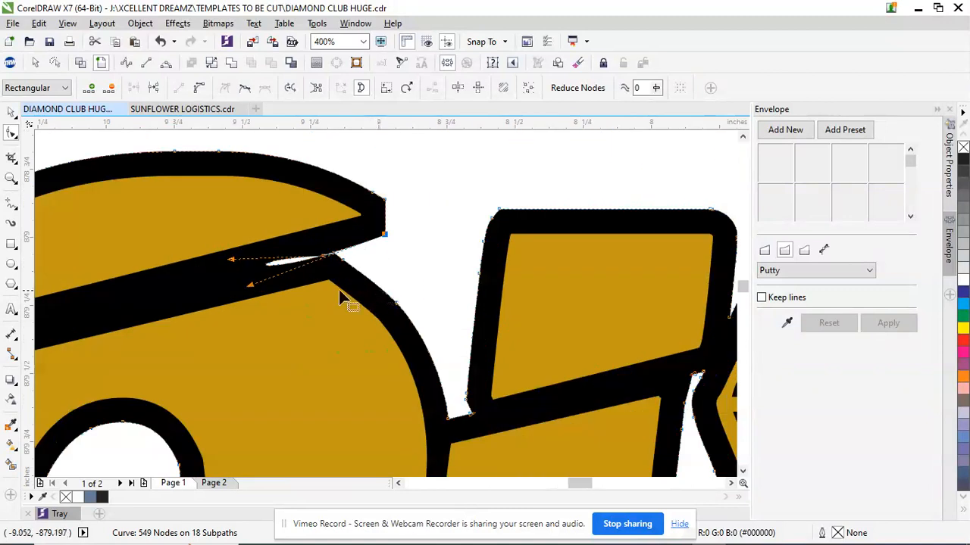
# - Adjust the remaining curve handles and node at the C's right notch to close the white sliver, and deselect the outline
pyautogui.scroll(1, 299, 272)
pyautogui.moveTo(161, 248); pyautogui.dragTo(184, 356)
pyautogui.moveTo(196, 280); pyautogui.dragTo(184, 250)
pyautogui.scroll(-2, 318, 300)
pyautogui.scroll(1, 317, 300)
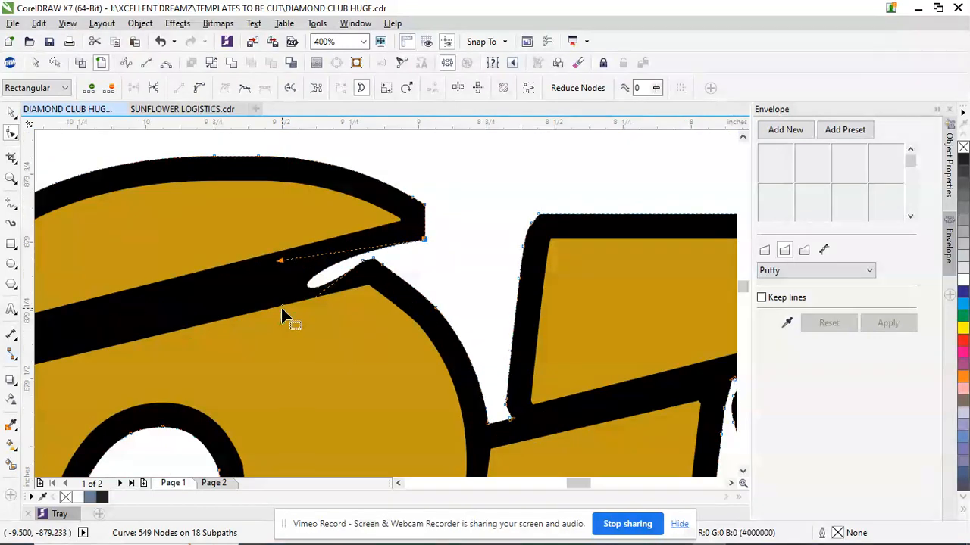
pyautogui.moveTo(357, 267); pyautogui.dragTo(366, 261)
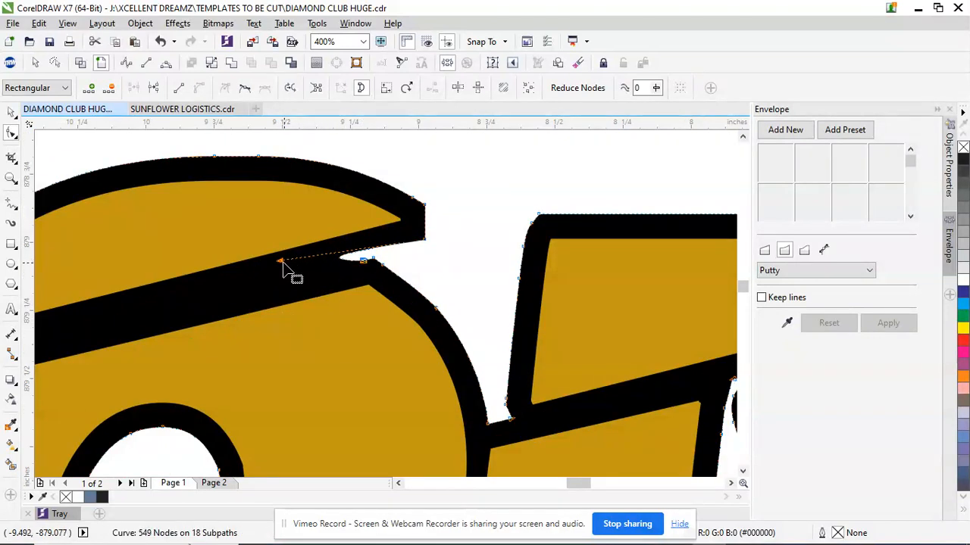
pyautogui.moveTo(281, 263); pyautogui.dragTo(386, 262)
pyautogui.scroll(-3, 325, 275)
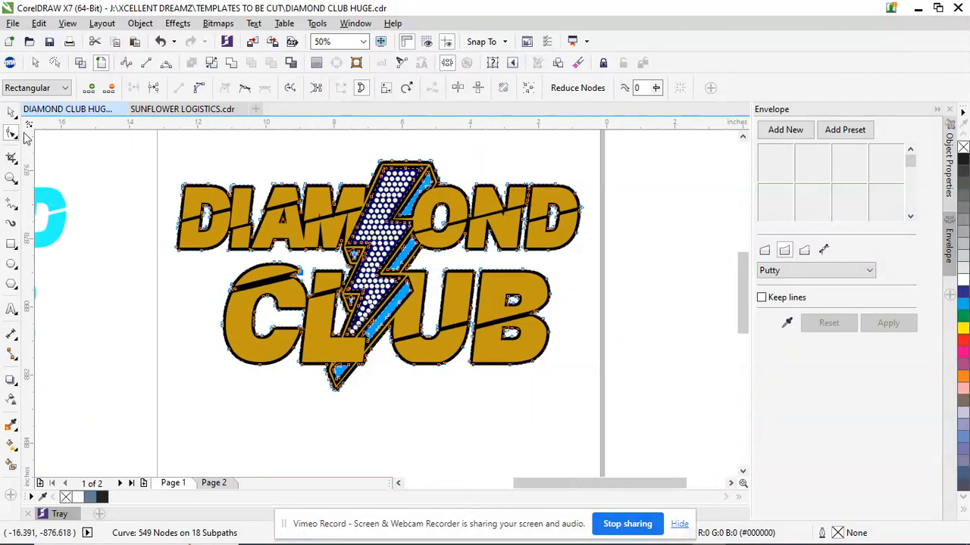
pyautogui.click(9, 112)
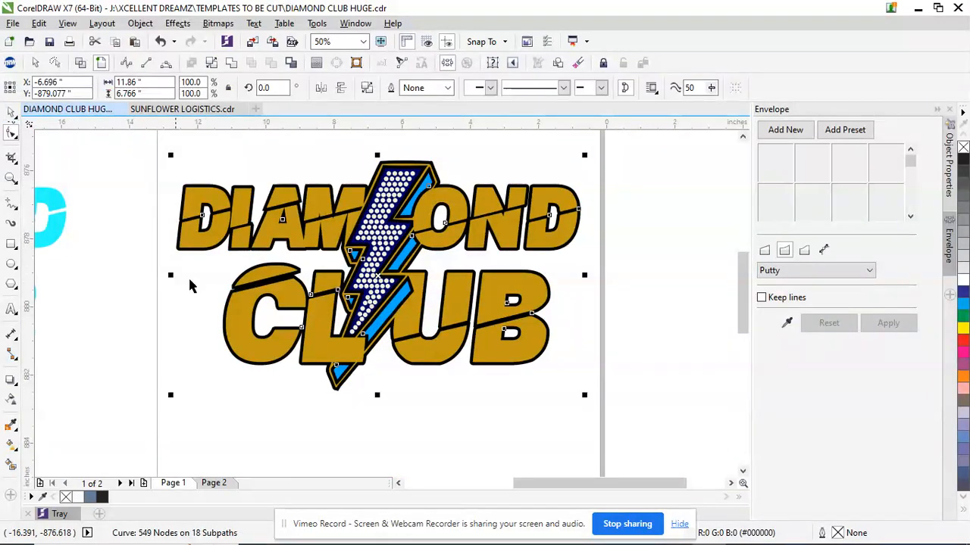
pyautogui.click(241, 398)
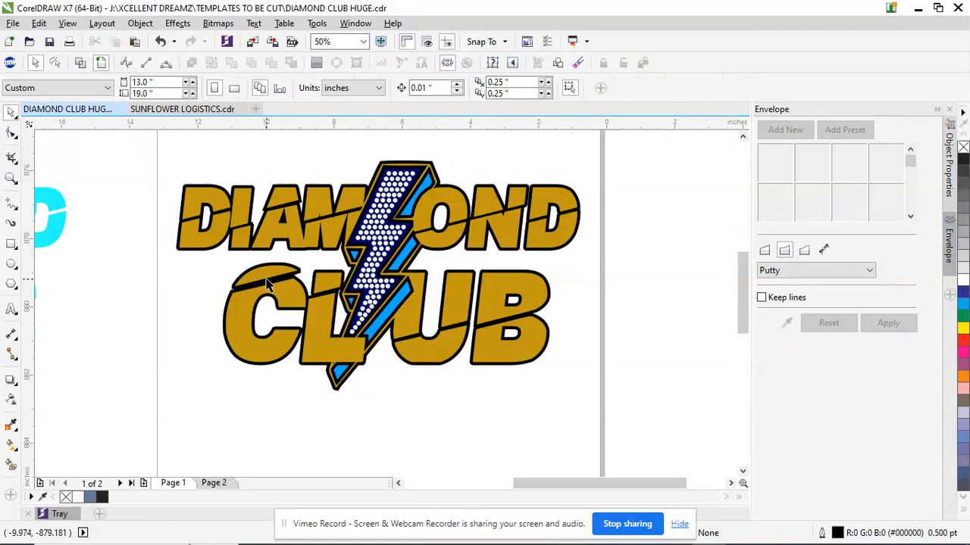
pyautogui.scroll(2, 261, 284)
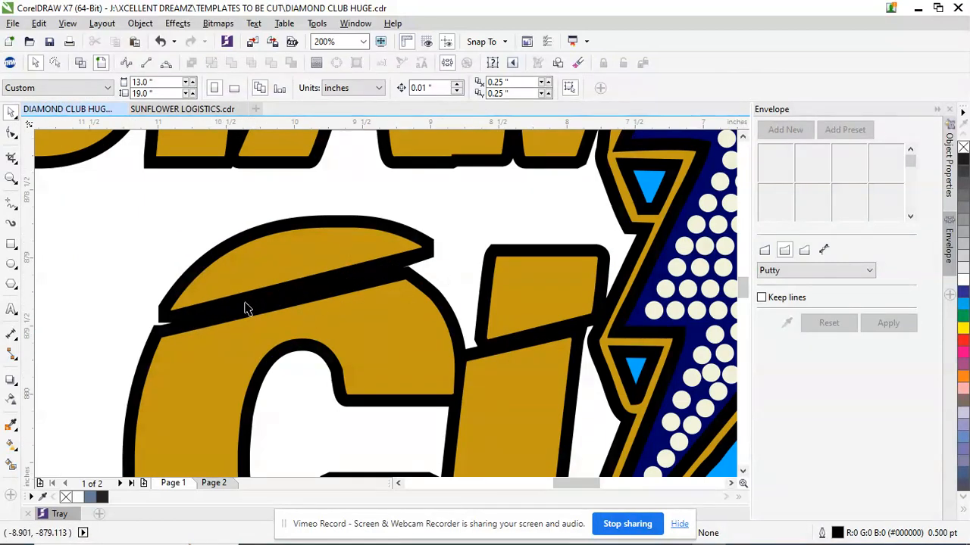
pyautogui.scroll(-3, 341, 282)
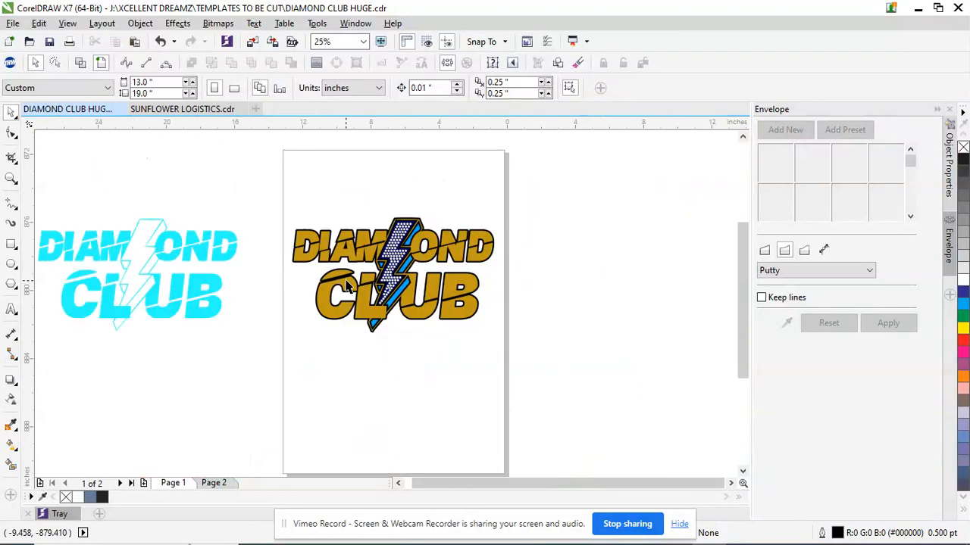
# - Smart Fill the gold cap of the C with the blue-grey fill and a 0.5 pt black outline
pyautogui.scroll(2, 326, 275)
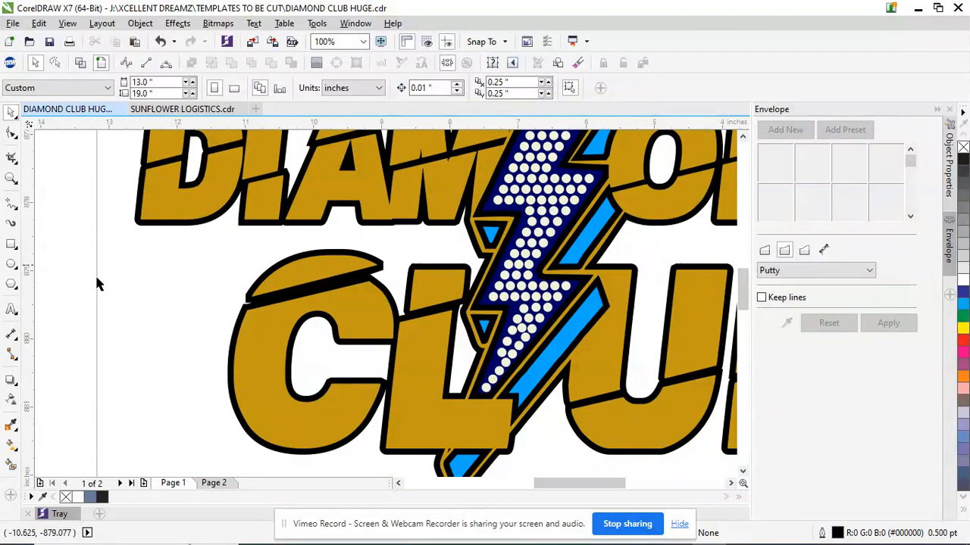
pyautogui.click(11, 465)
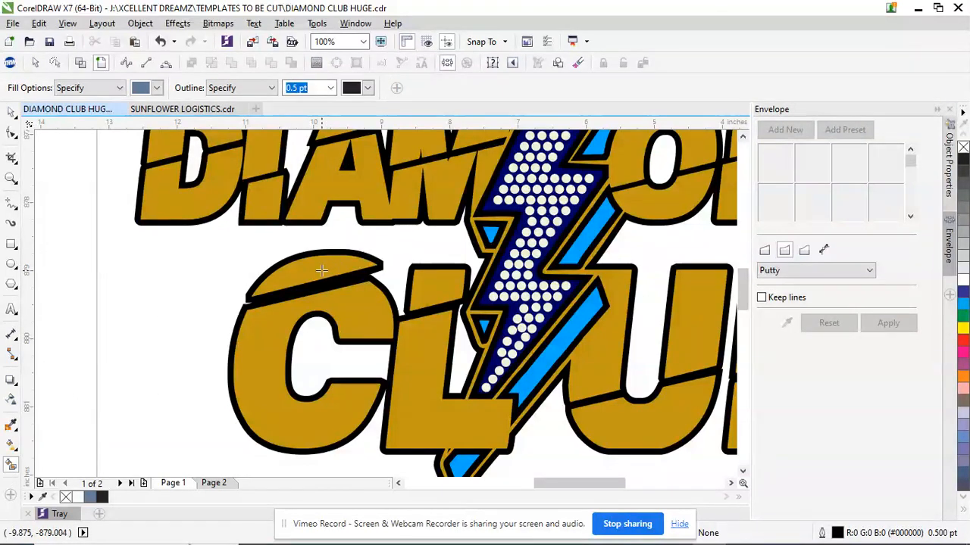
pyautogui.click(324, 269)
pyautogui.click(10, 114)
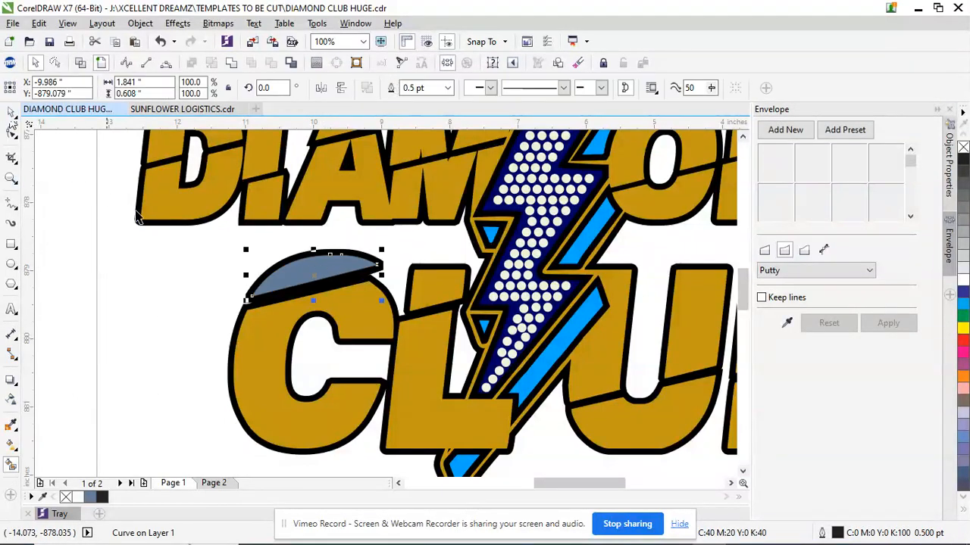
pyautogui.press('F3')
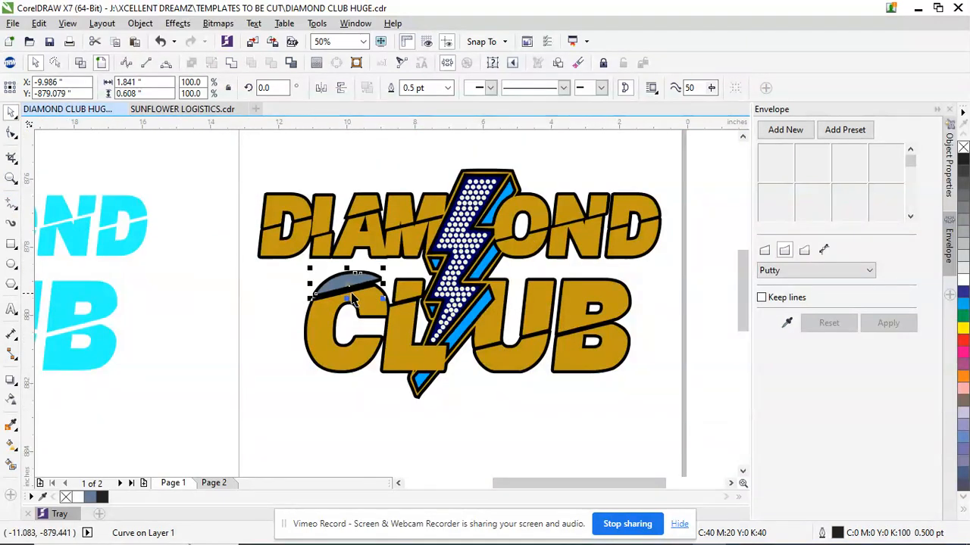
pyautogui.scroll(2, 349, 298)
pyautogui.scroll(1, 278, 283)
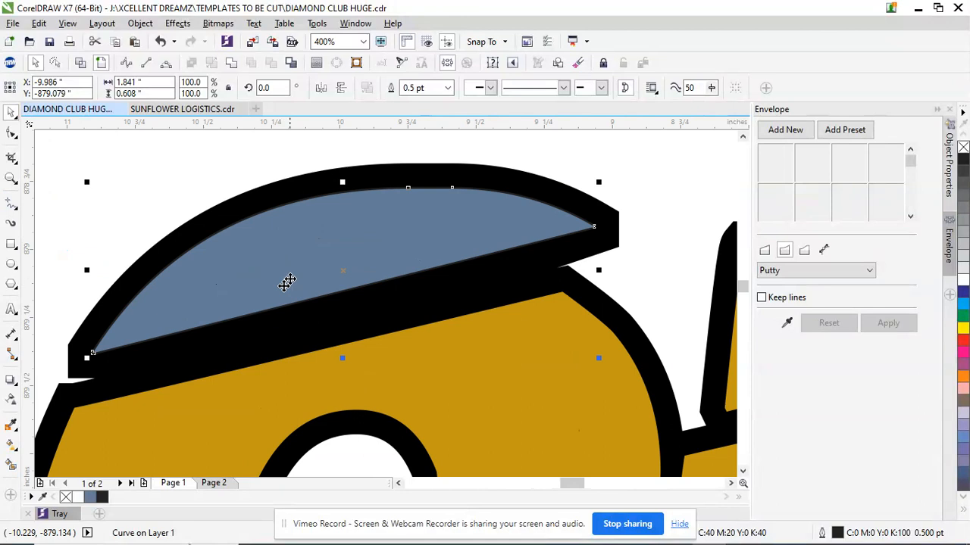
pyautogui.scroll(-2, 291, 273)
pyautogui.scroll(2, 262, 303)
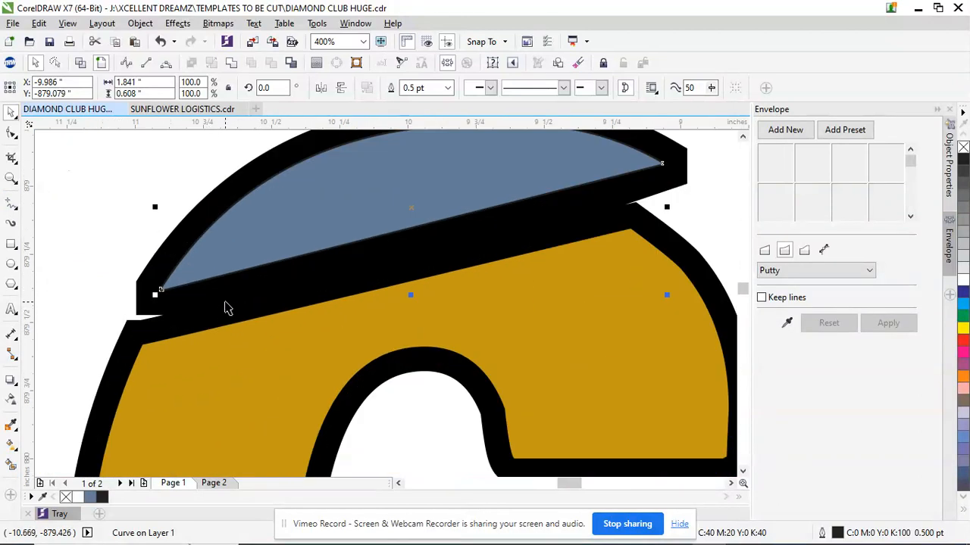
pyautogui.doubleClick(225, 303)
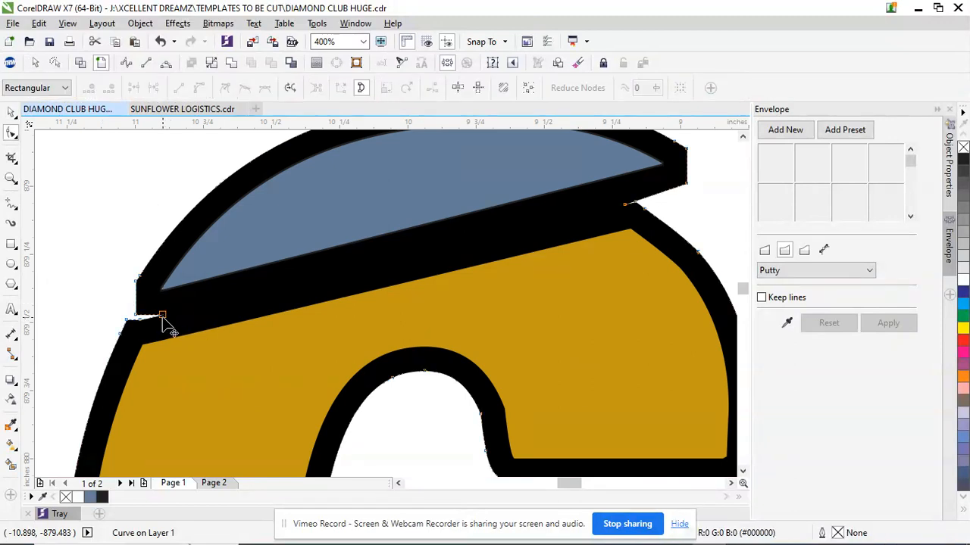
pyautogui.scroll(-2, 162, 321)
pyautogui.scroll(2, 162, 321)
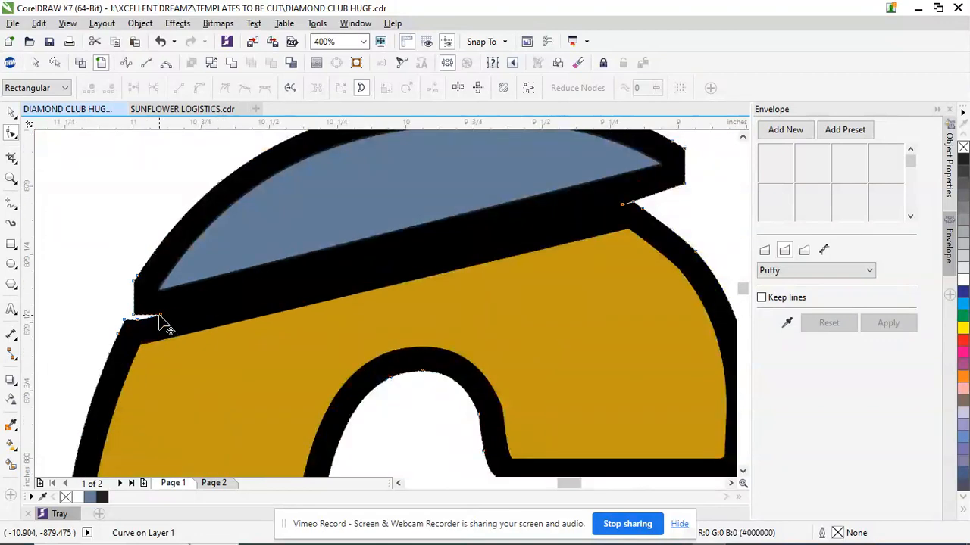
pyautogui.click(11, 114)
pyautogui.click(62, 129)
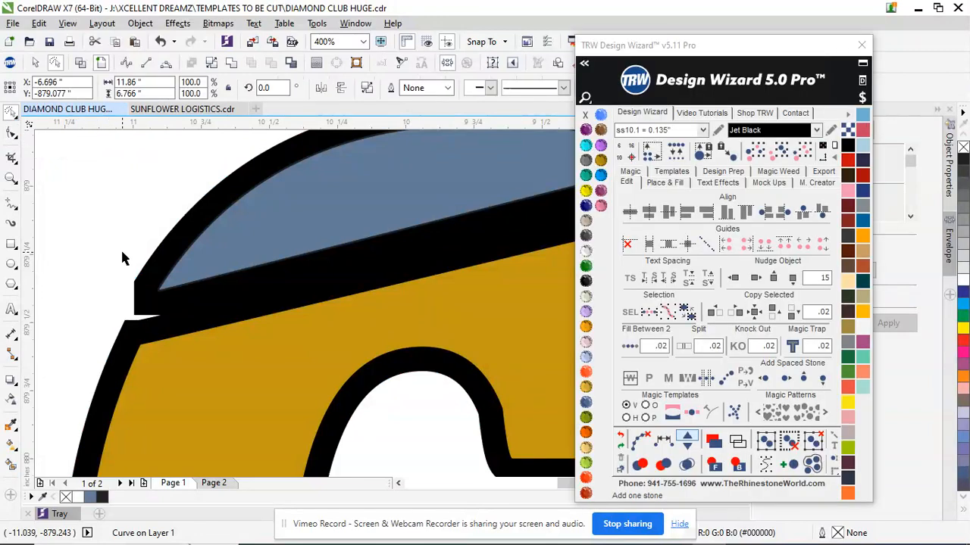
pyautogui.scroll(-2, 49, 196)
pyautogui.click(93, 223)
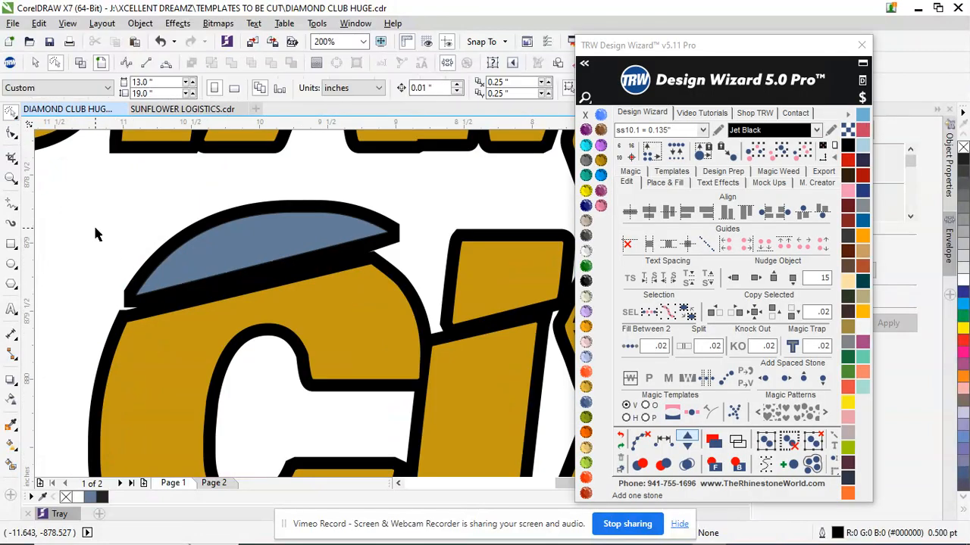
# - Select the black outline's nodes around the C's cap, including both end notches, and move them down to the cap's blue-grey upper edge
pyautogui.scroll(2, 210, 269)
pyautogui.click(295, 219)
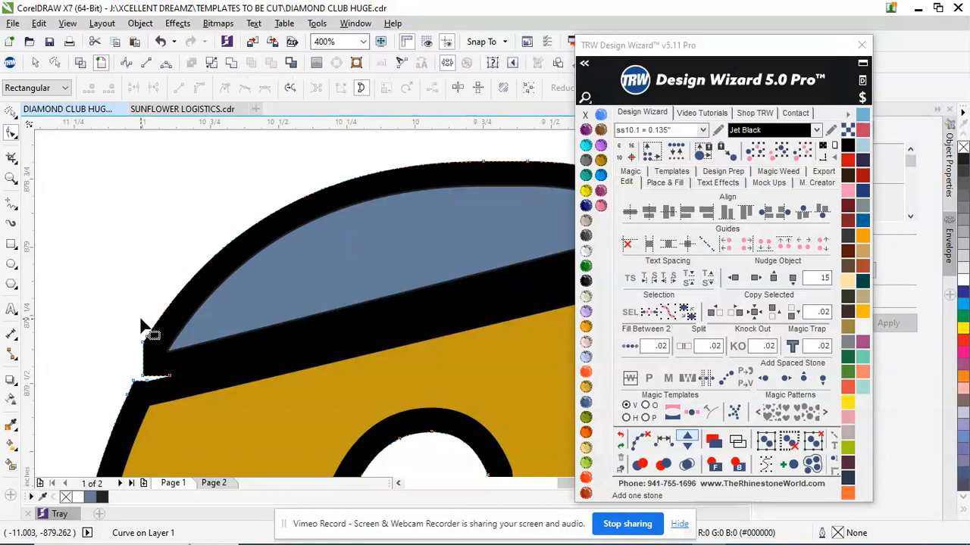
pyautogui.moveTo(127, 362); pyautogui.dragTo(474, 375)
pyautogui.scroll(-2, 291, 331)
pyautogui.scroll(-2, 211, 289)
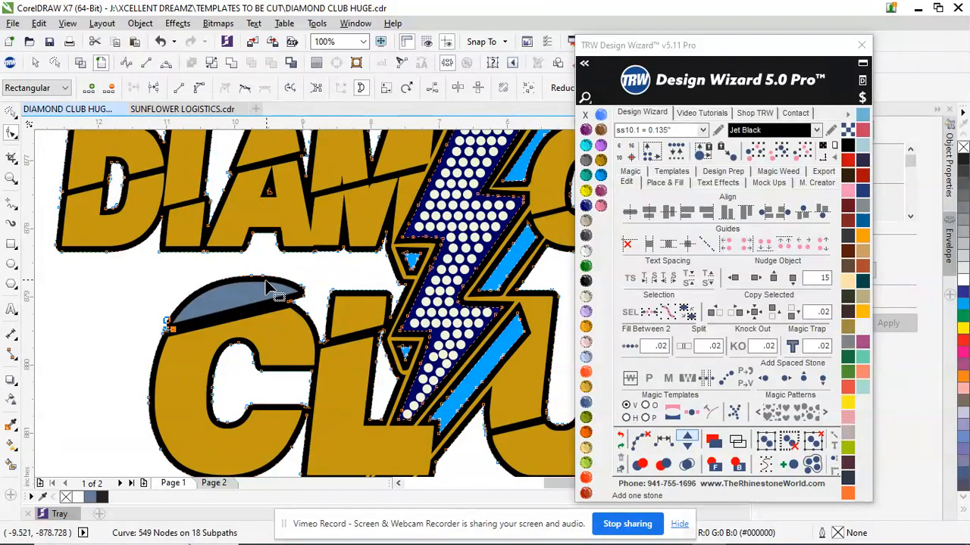
pyautogui.scroll(4, 267, 279)
pyautogui.moveTo(168, 236); pyautogui.dragTo(275, 292)
pyautogui.moveTo(410, 349)
pyautogui.mouseDown()
pyautogui.moveTo(414, 340)
pyautogui.moveTo(402, 345)
pyautogui.mouseUp()
pyautogui.scroll(6, 333, 343)
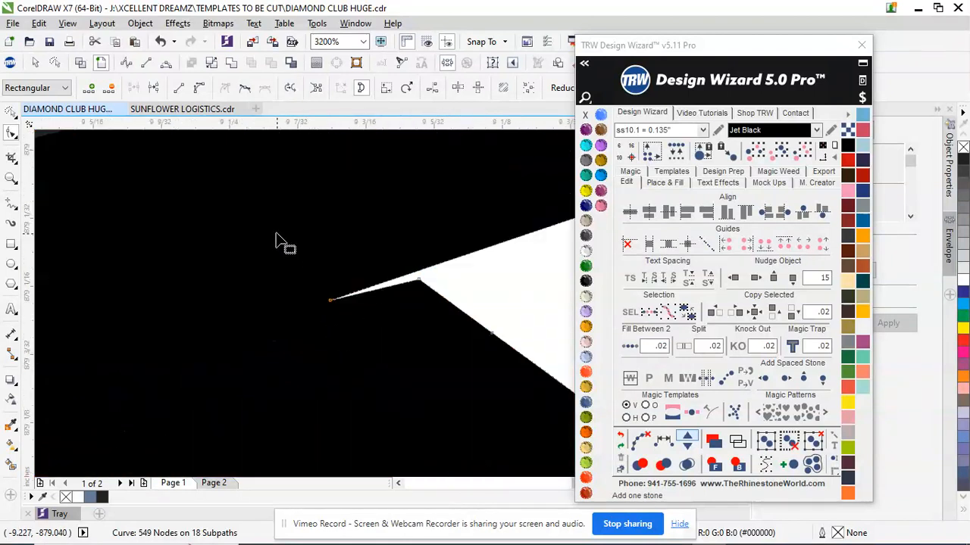
pyautogui.moveTo(241, 206); pyautogui.dragTo(438, 346)
pyautogui.scroll(-8, 439, 346)
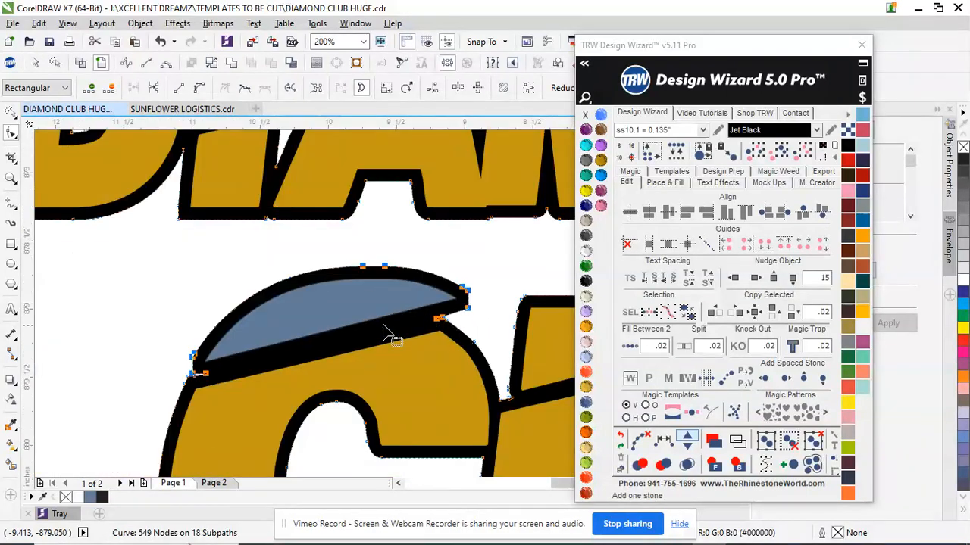
pyautogui.scroll(2, 333, 342)
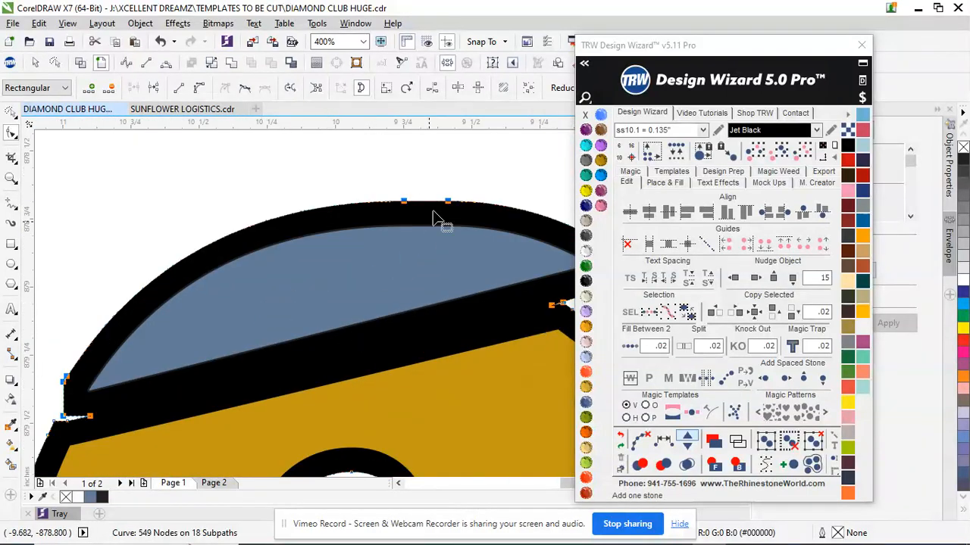
pyautogui.moveTo(400, 202); pyautogui.dragTo(401, 223)
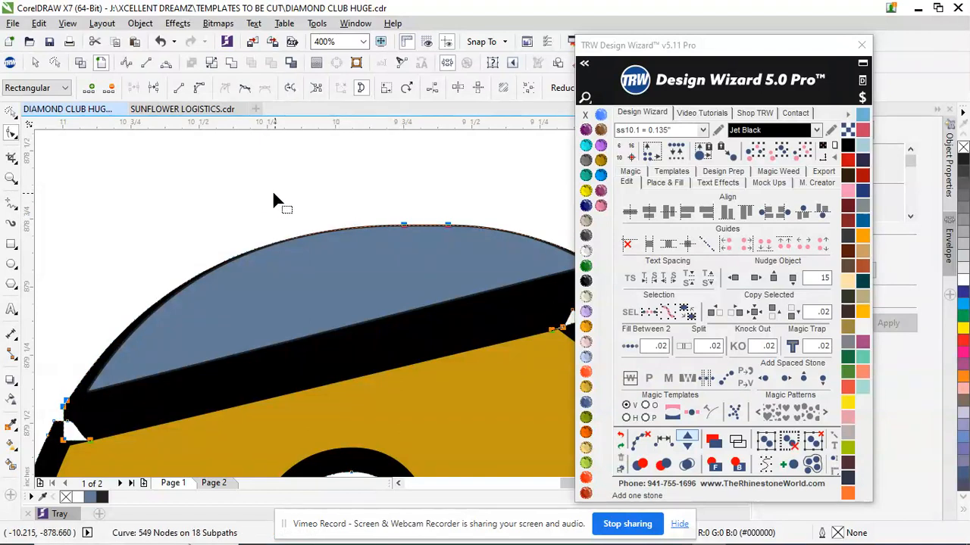
# - Finish node editing and send the black outline behind the other artwork
pyautogui.scroll(-2, 273, 189)
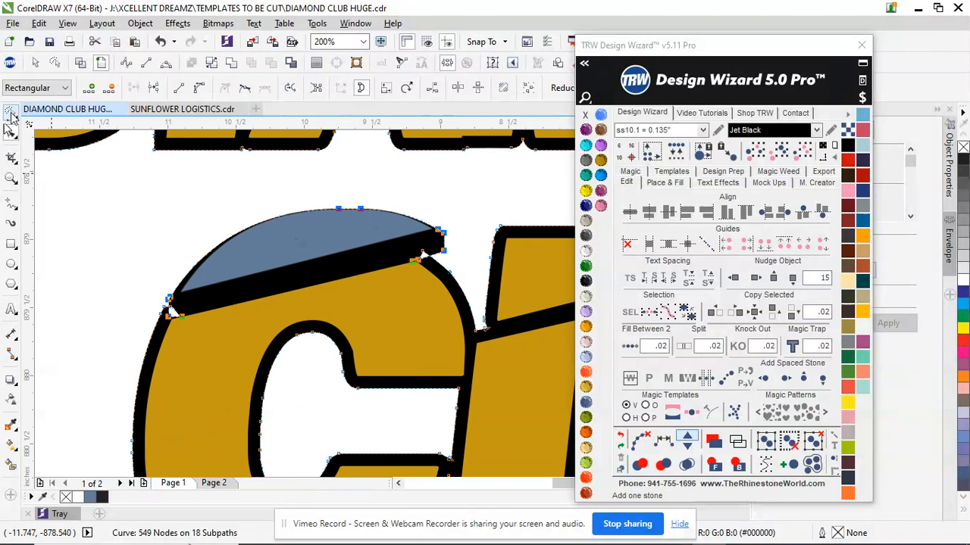
pyautogui.click(11, 113)
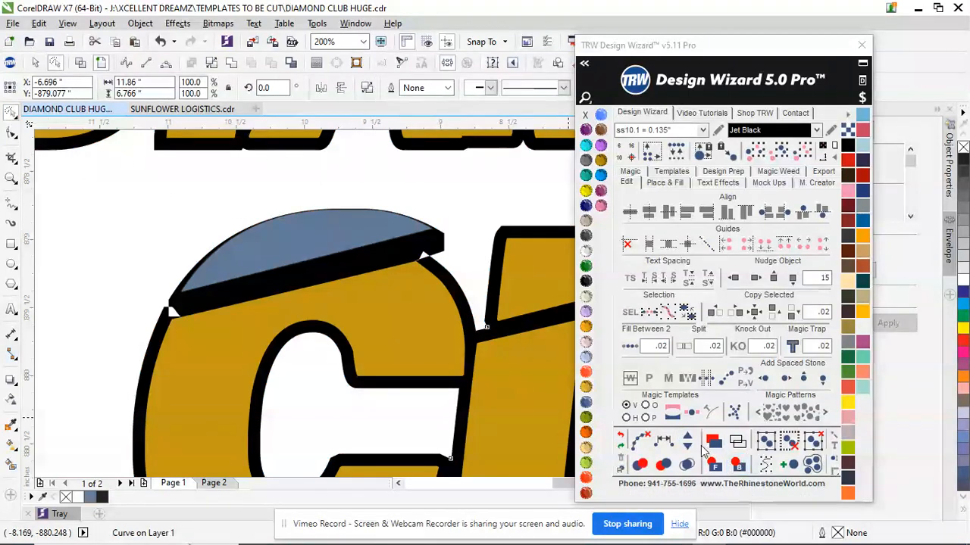
pyautogui.click(715, 465)
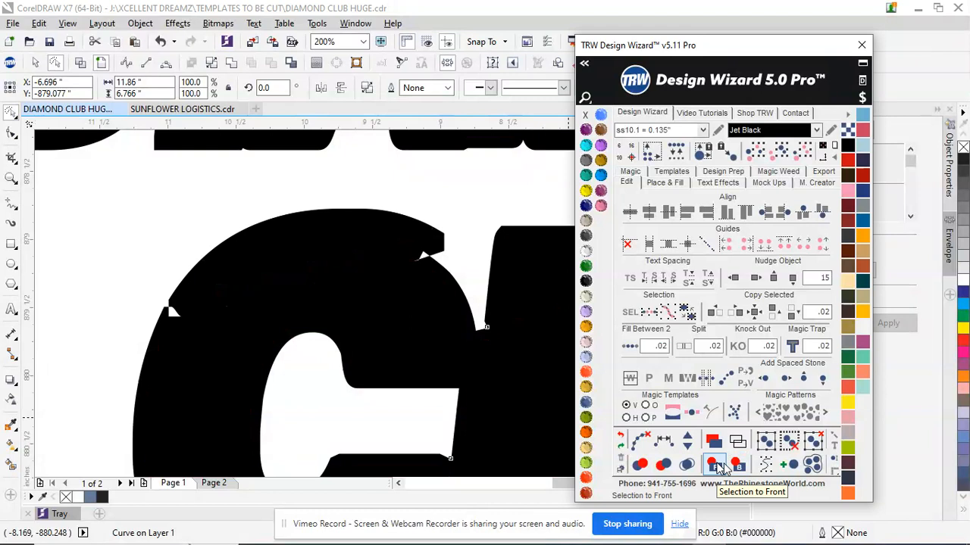
pyautogui.click(737, 465)
# - Reposition the blue-grey cap slightly lower over the C so it sits inside the moved outline, and recolour it Topaz
pyautogui.click(274, 248)
pyautogui.moveTo(273, 249); pyautogui.dragTo(181, 203)
pyautogui.scroll(-6, 253, 250)
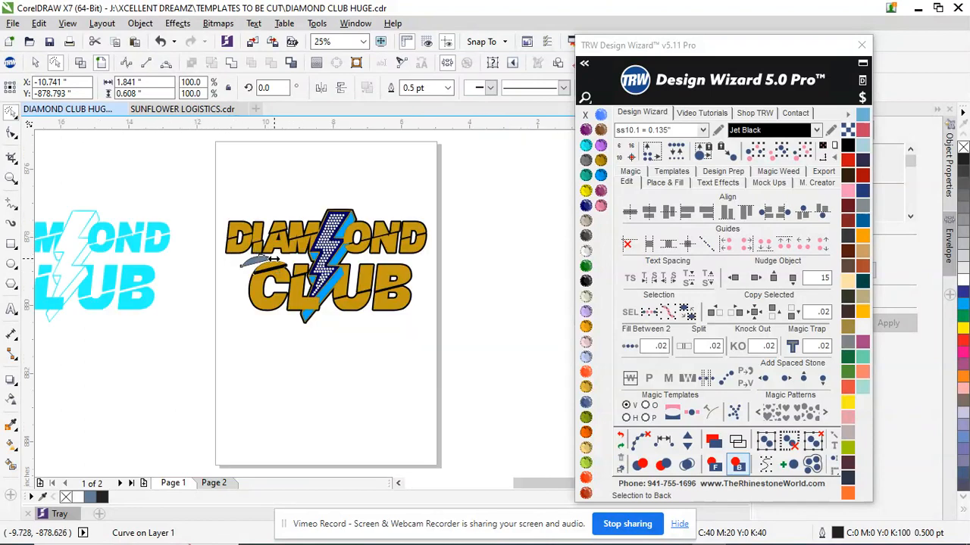
pyautogui.scroll(4, 275, 264)
pyautogui.scroll(1, 274, 272)
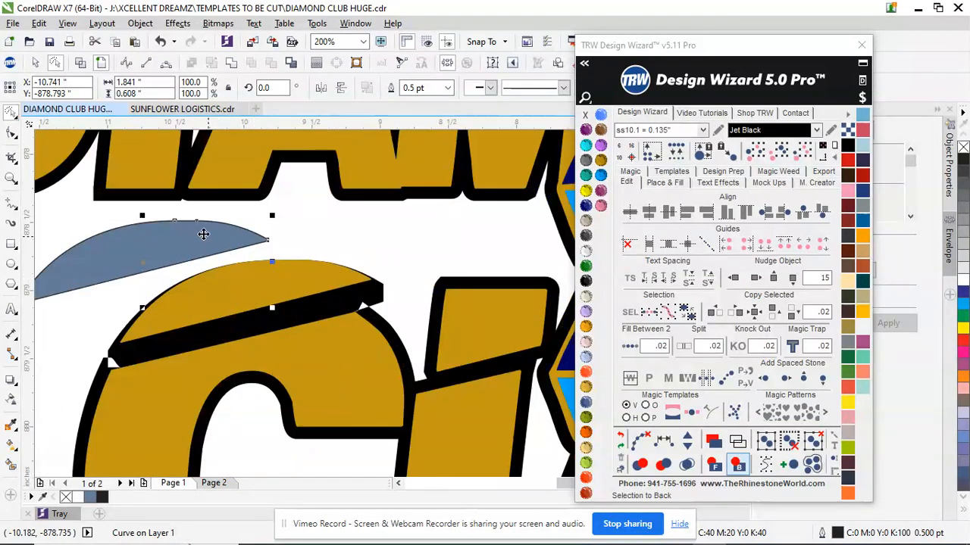
pyautogui.moveTo(186, 249); pyautogui.dragTo(293, 298)
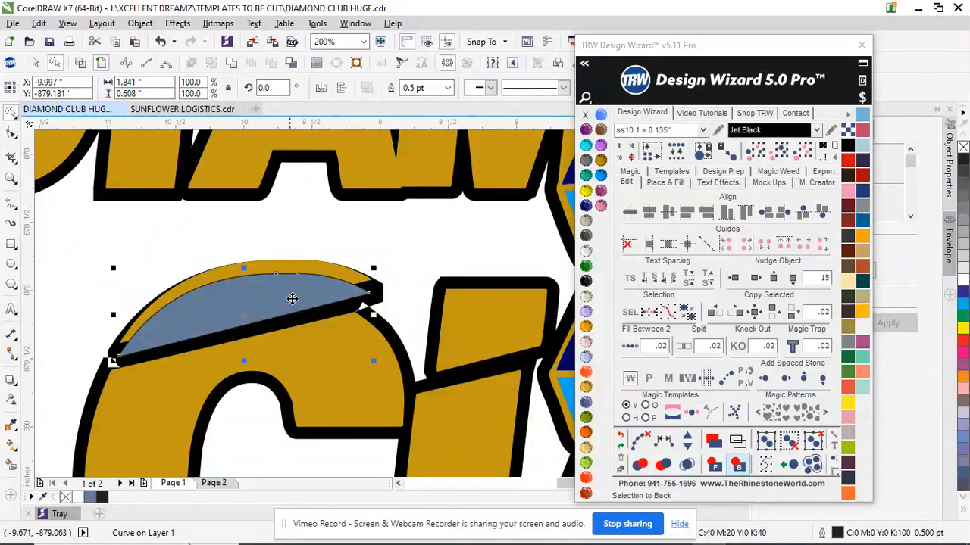
pyautogui.click(600, 160)
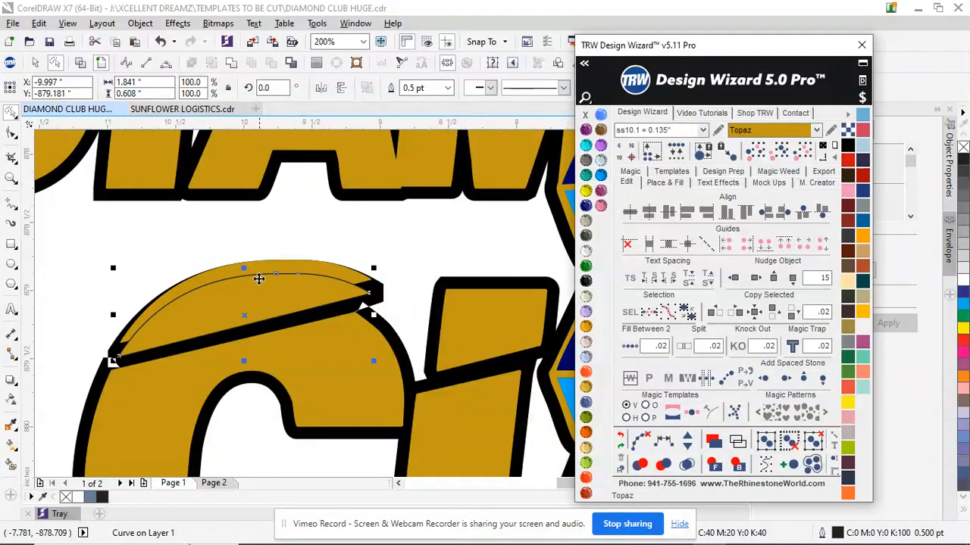
# - Delete the nodes of the C's original cap from the gold lettering curve and deselect it
pyautogui.scroll(2, 256, 284)
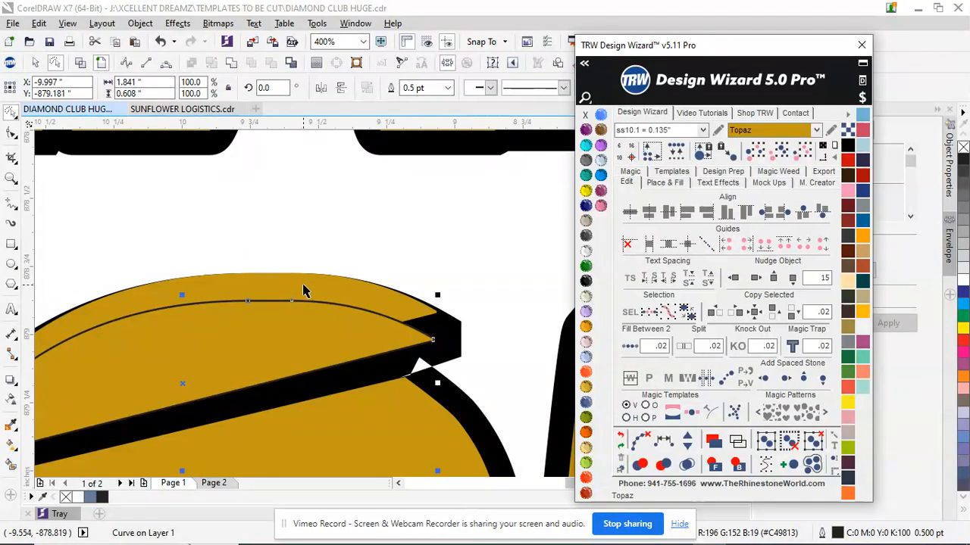
pyautogui.doubleClick(303, 291)
pyautogui.moveTo(381, 251); pyautogui.dragTo(476, 355)
pyautogui.press('Delete')
pyautogui.scroll(-2, 396, 320)
pyautogui.scroll(2, 311, 344)
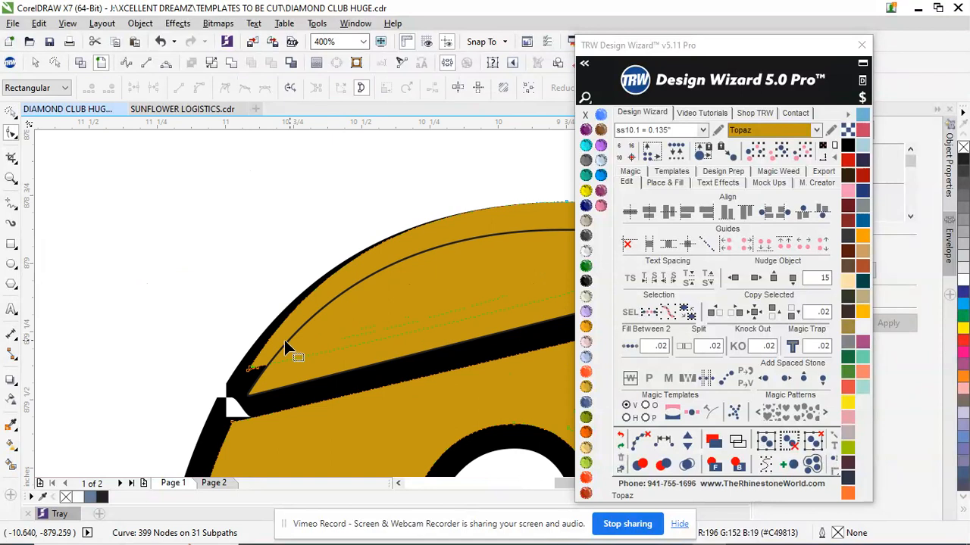
pyautogui.scroll(-1, 257, 356)
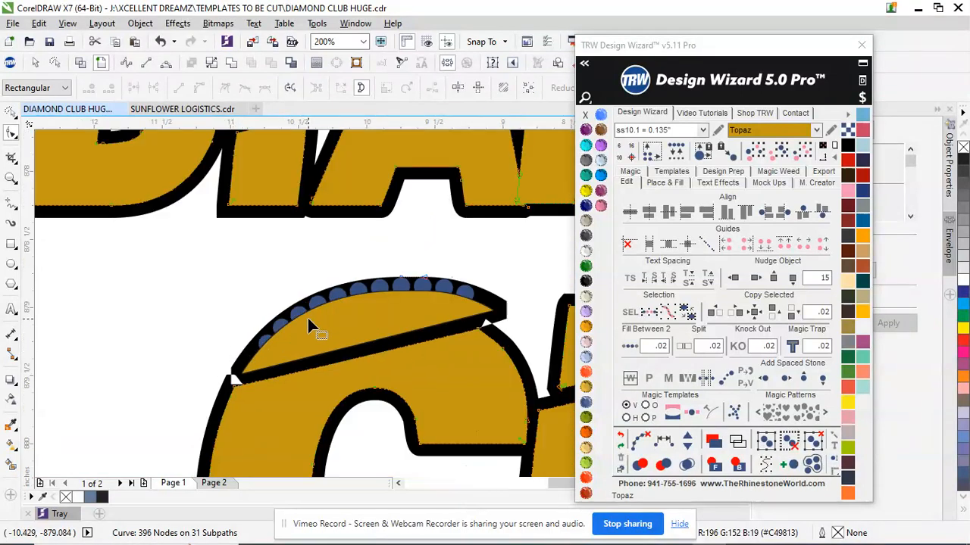
pyautogui.scroll(-1, 313, 313)
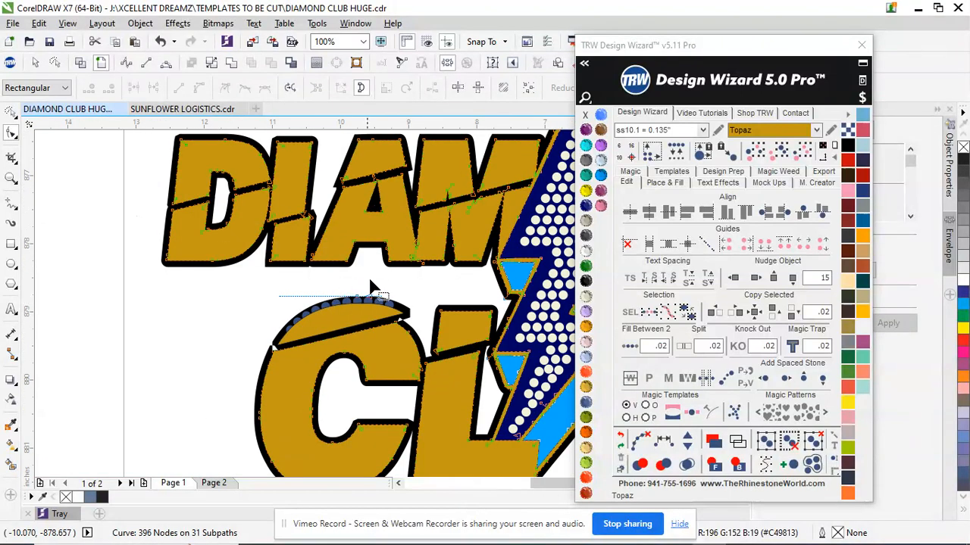
pyautogui.scroll(2, 349, 303)
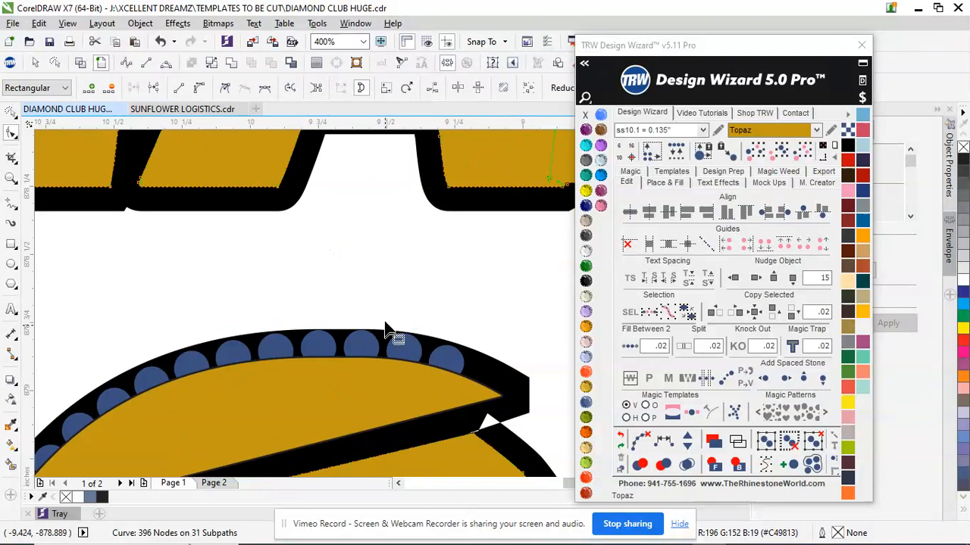
pyautogui.scroll(-2, 384, 326)
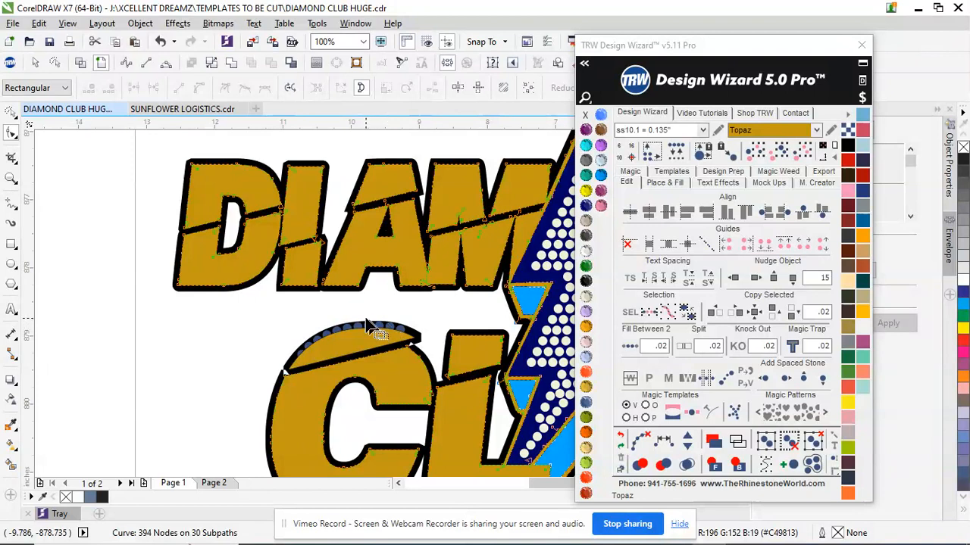
pyautogui.click(11, 112)
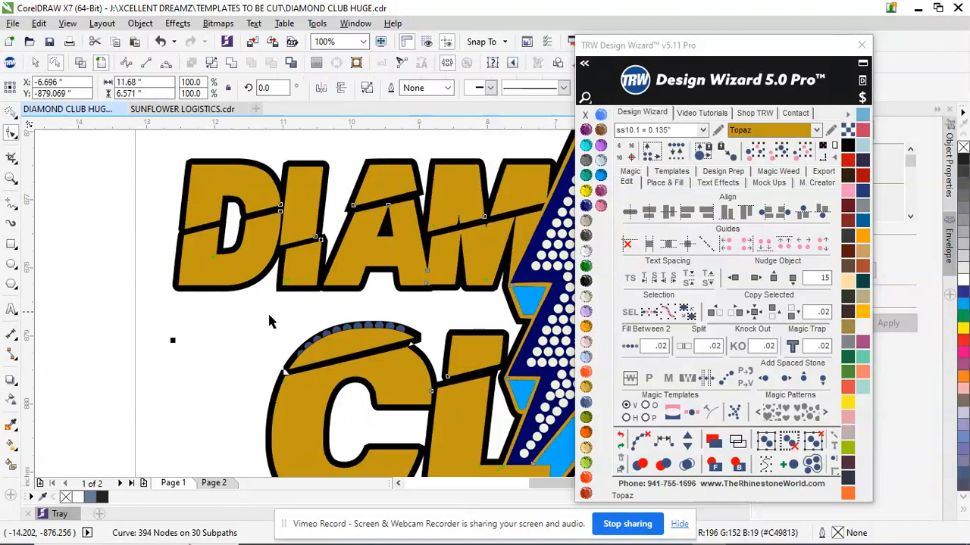
pyautogui.click(242, 346)
# - Weld the black outline with itself to fill the white gaps at both ends of the C's cap, and deselect it
pyautogui.scroll(3, 374, 346)
pyautogui.scroll(-2, 242, 317)
pyautogui.scroll(-3, 242, 317)
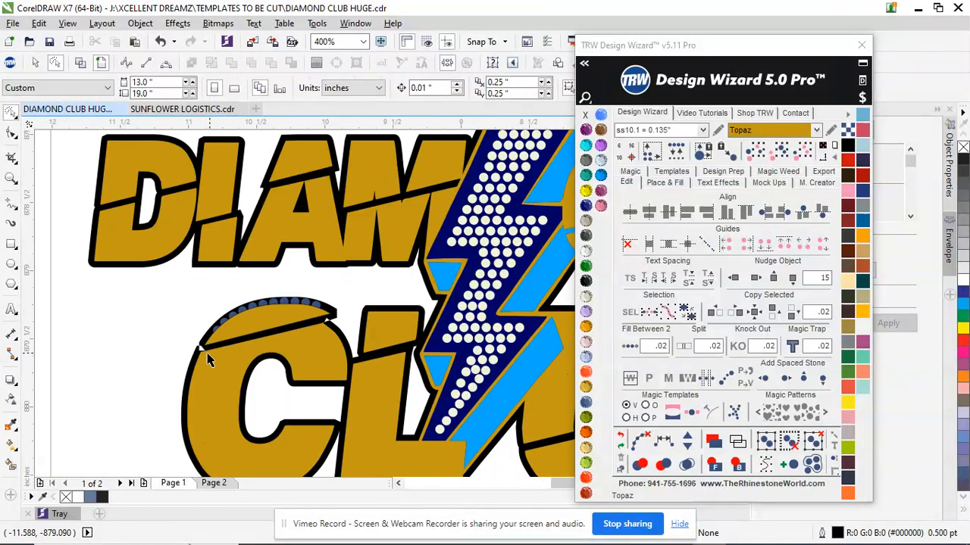
pyautogui.scroll(4, 232, 331)
pyautogui.click(147, 342)
pyautogui.scroll(-2, 148, 341)
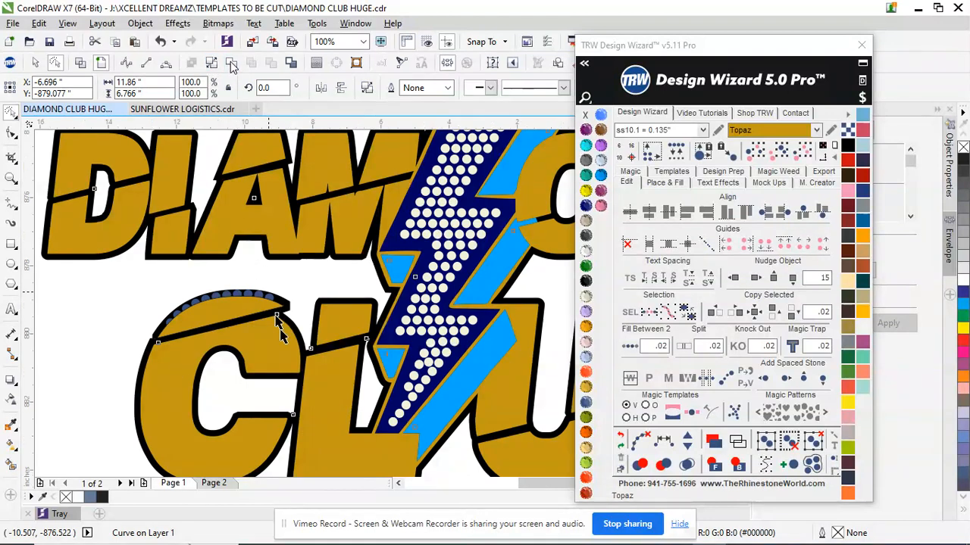
pyautogui.scroll(-3, 282, 333)
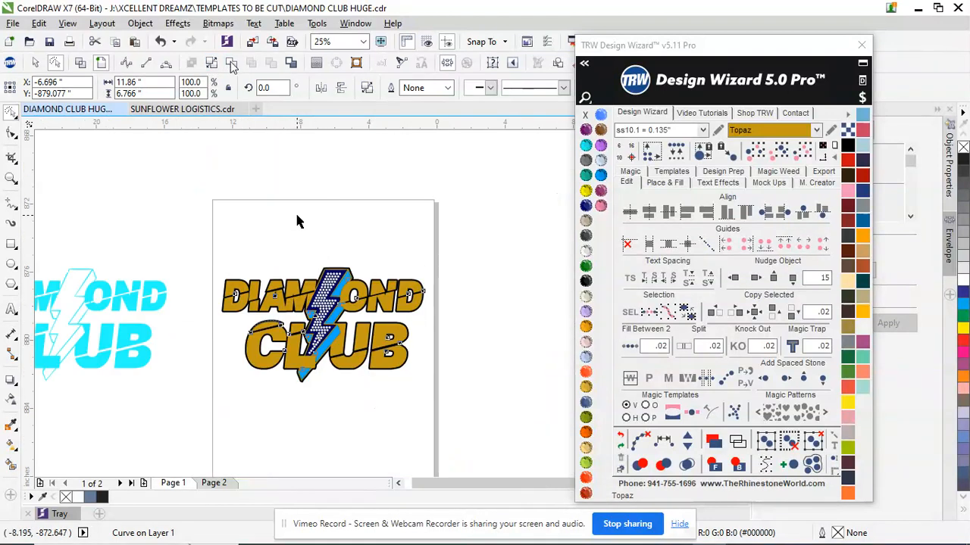
pyautogui.click(265, 333)
# - Select a single blue stone near the lower end of the row along the C's cap
pyautogui.scroll(1, 274, 337)
pyautogui.scroll(4, 274, 334)
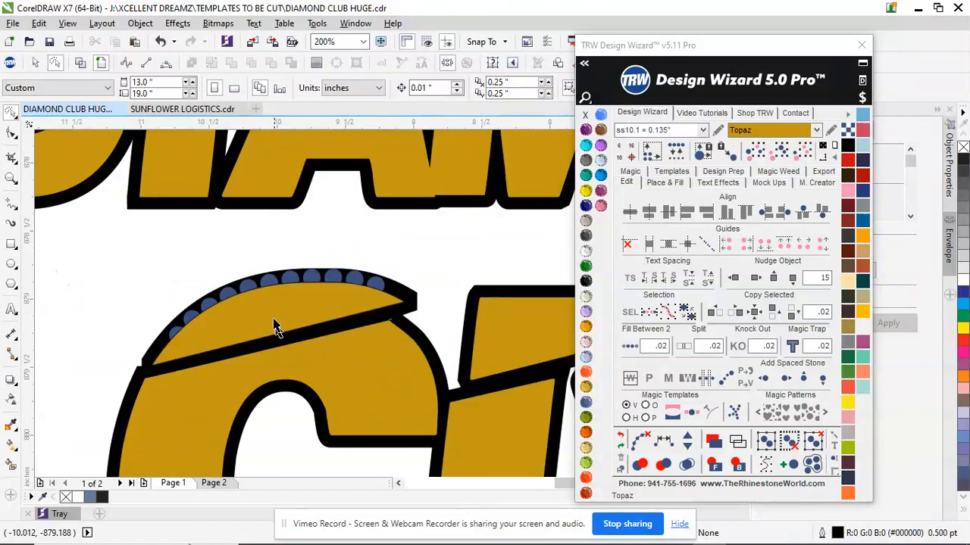
pyautogui.scroll(-2, 176, 294)
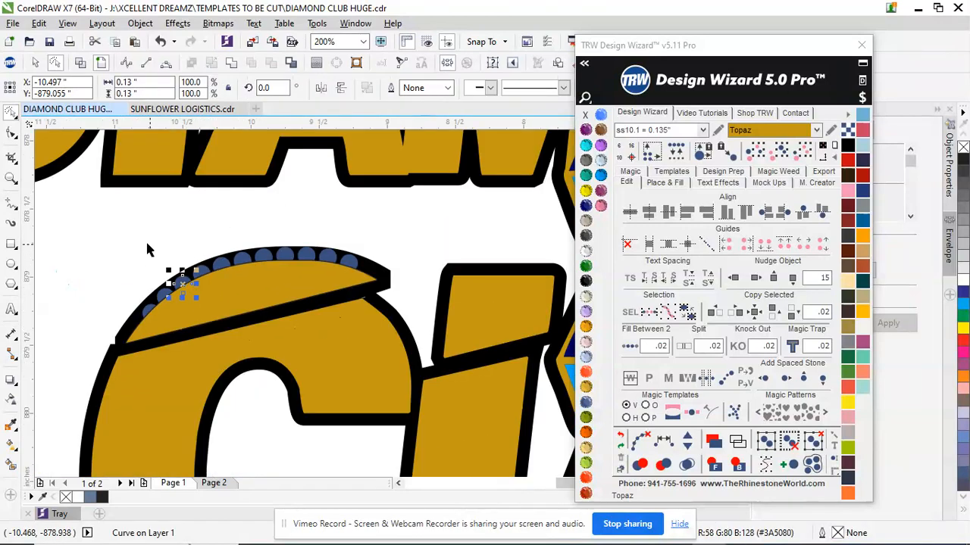